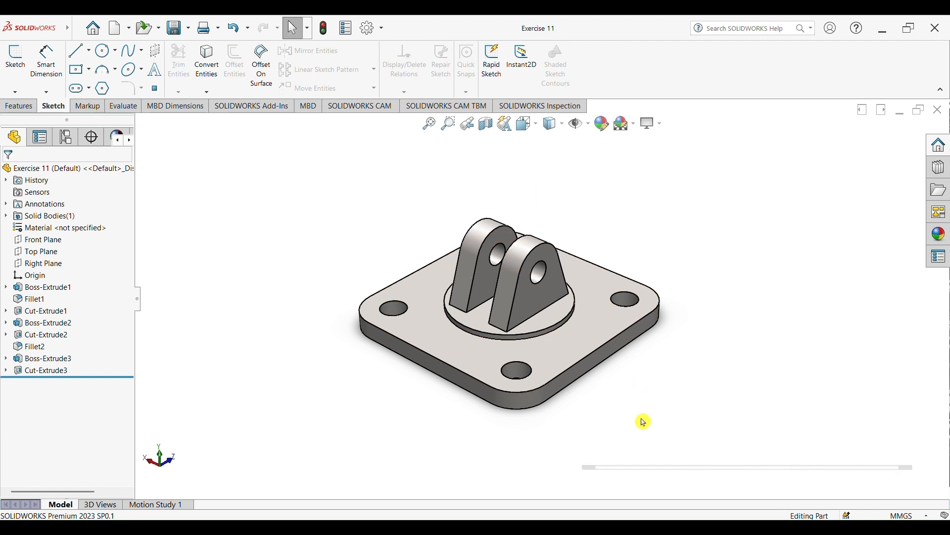
Step: Examine the finished bracket model from several angles, including its base plate, corner holes, round boss and two upright lugs
middle_drag(403, 439, 395, 418)
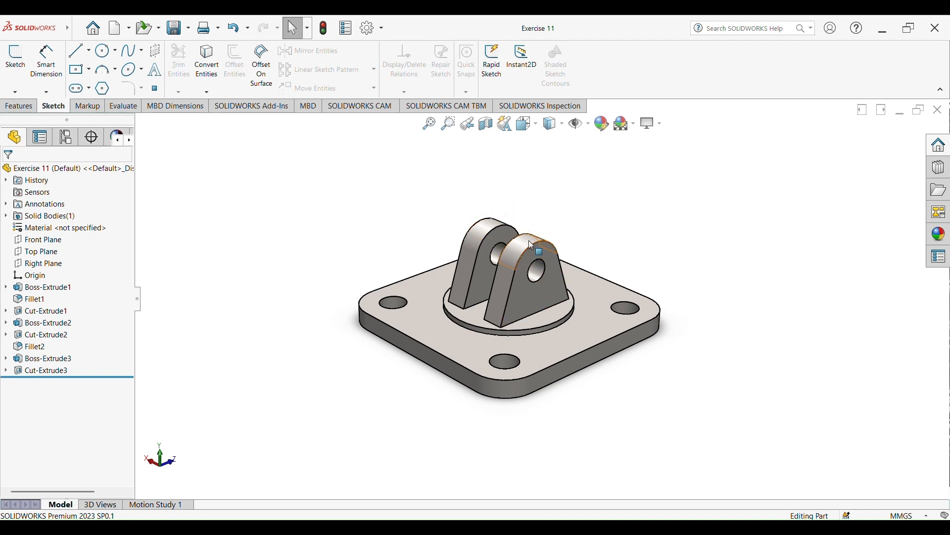
middle_drag(458, 220, 376, 238)
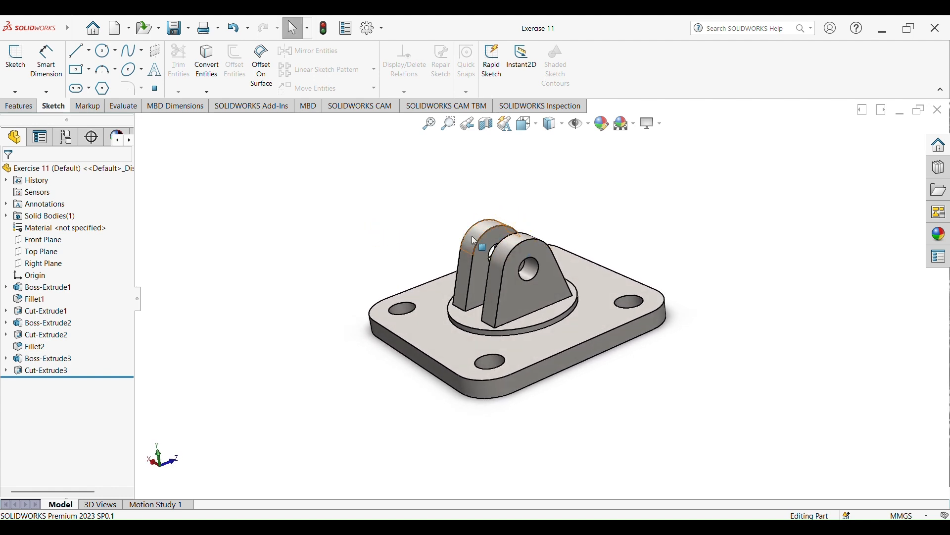
middle_drag(518, 219, 630, 232)
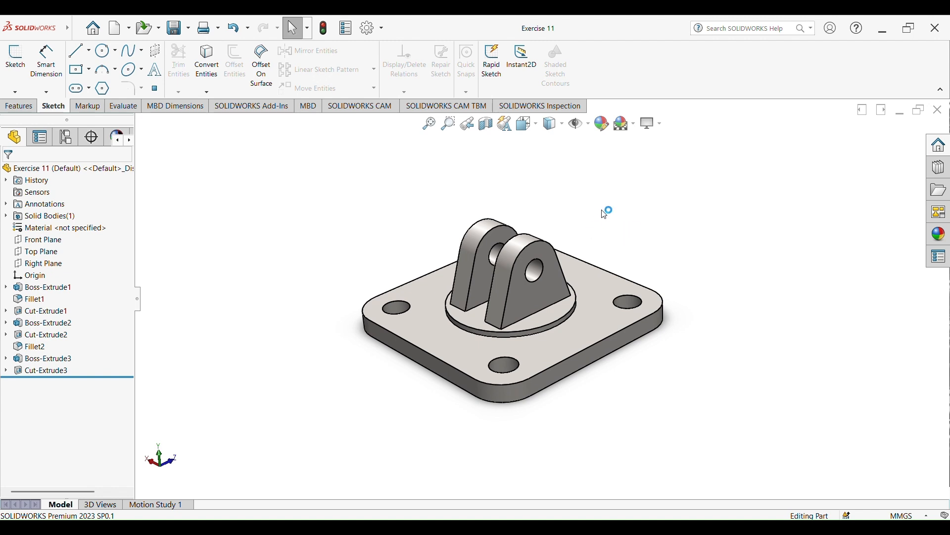
scroll(580, 243, up, 2)
scroll(579, 232, down, 3)
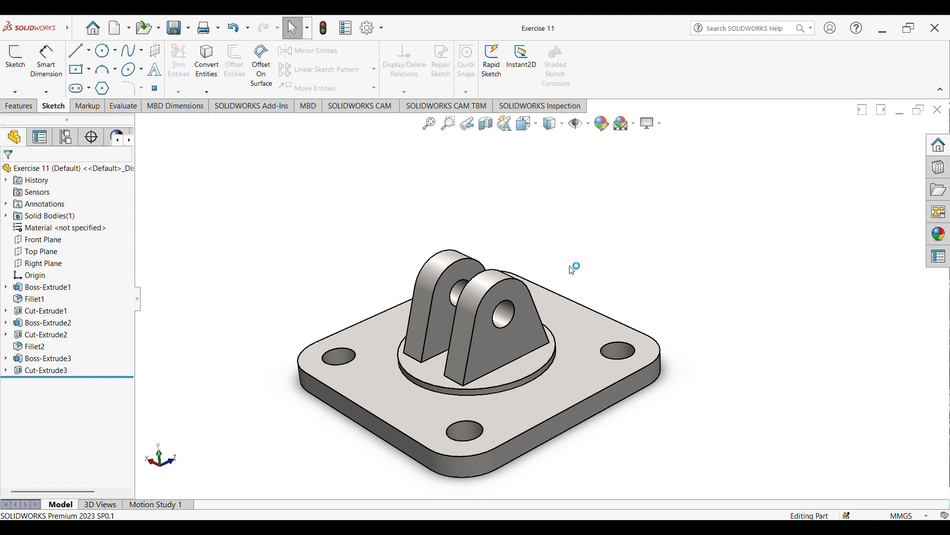
scroll(548, 322, down, 3)
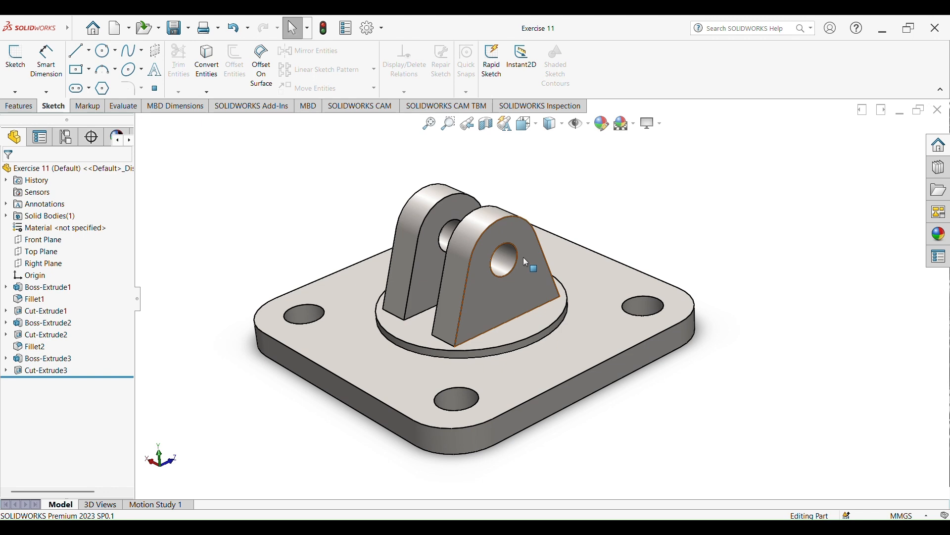
scroll(574, 203, up, 2)
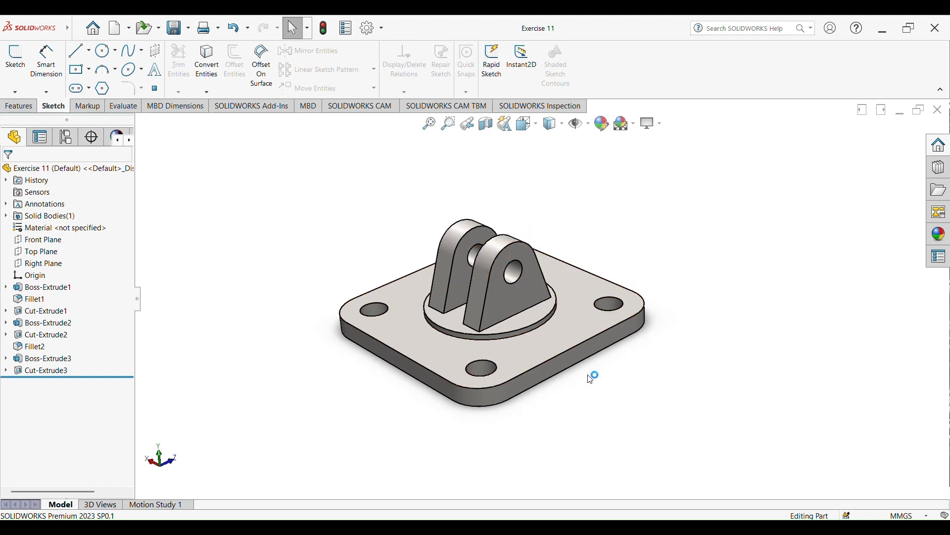
middle_drag(592, 380, 580, 429)
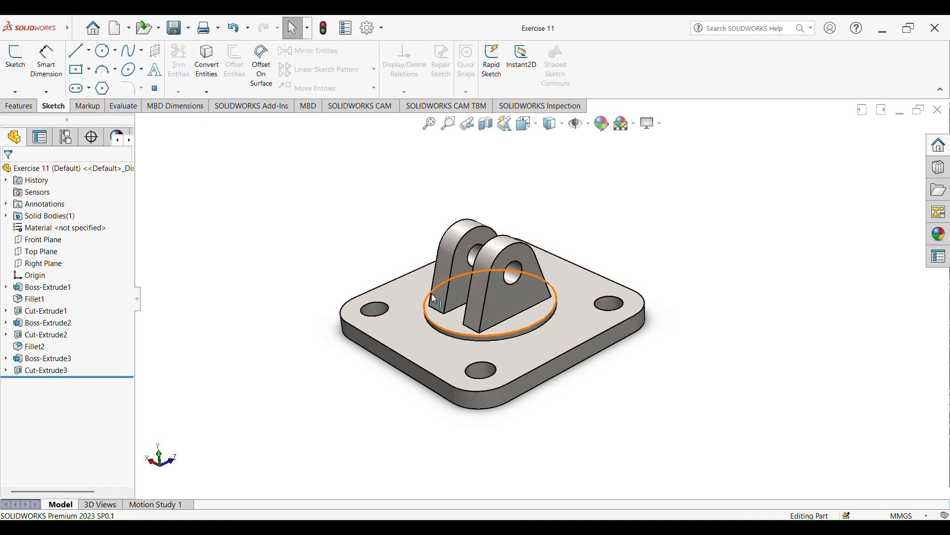
middle_drag(314, 245, 355, 299)
click(616, 387)
middle_drag(615, 390, 592, 336)
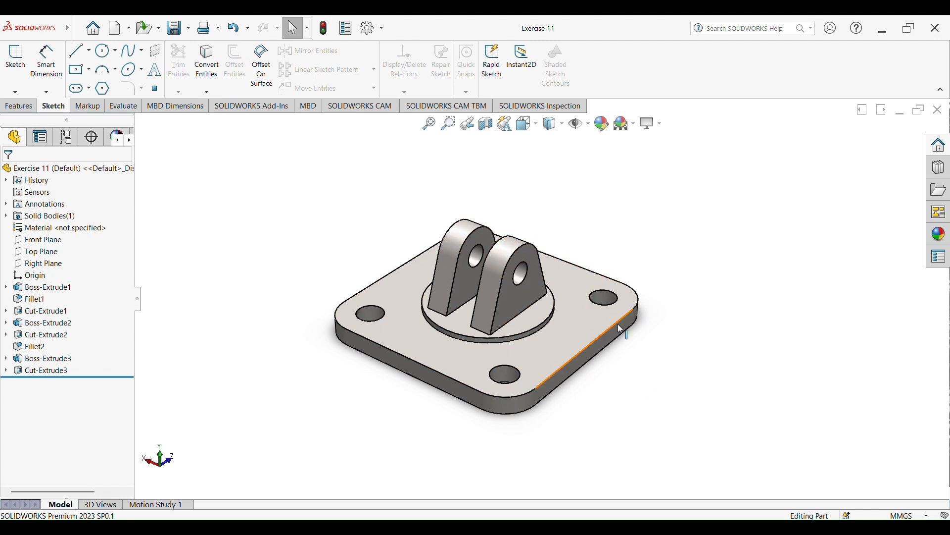
middle_drag(620, 327, 611, 346)
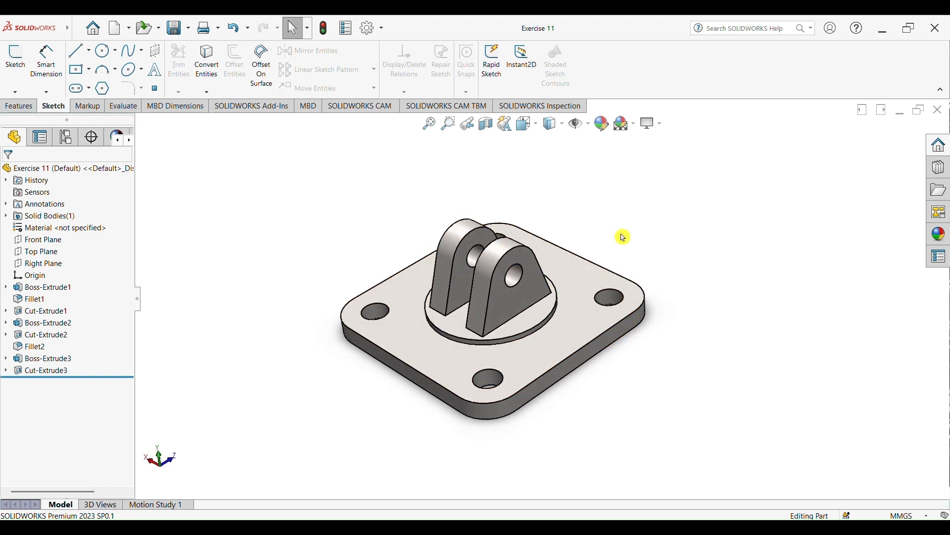
scroll(621, 232, down, 1)
middle_drag(605, 434, 602, 424)
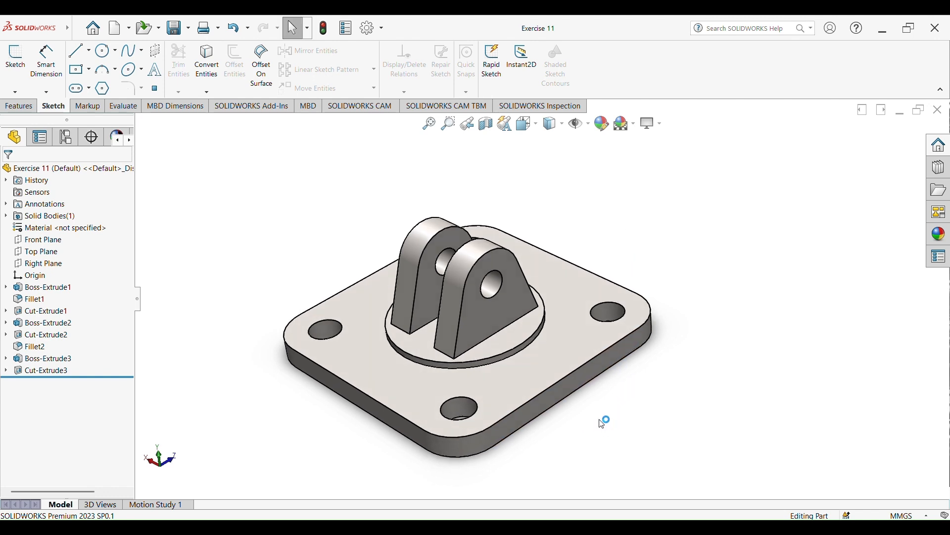
scroll(599, 423, up, 1)
Step: Switch to the image viewer and examine the views and dimensions of the Exercise #17 drawing
mouse_move(558, 524)
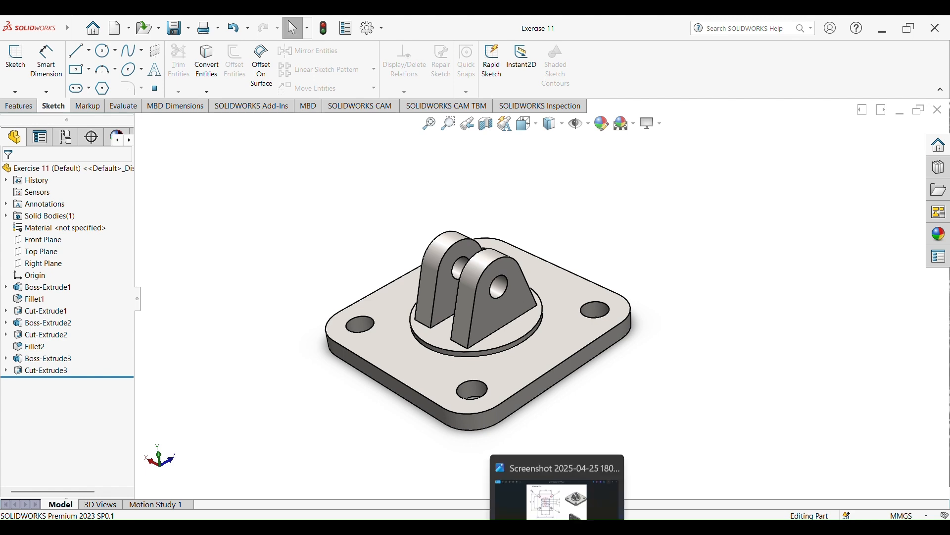
click(558, 495)
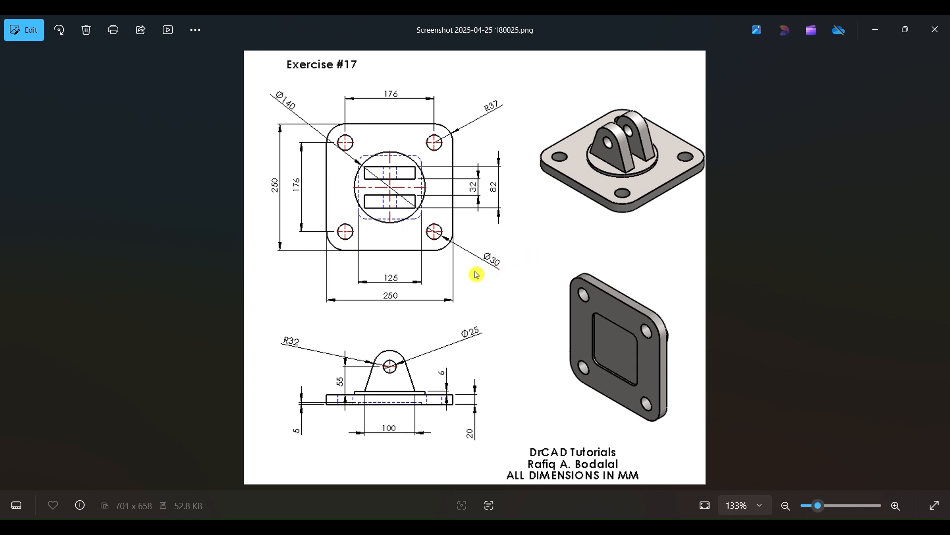
scroll(426, 199, down, 1)
scroll(426, 199, up, 2)
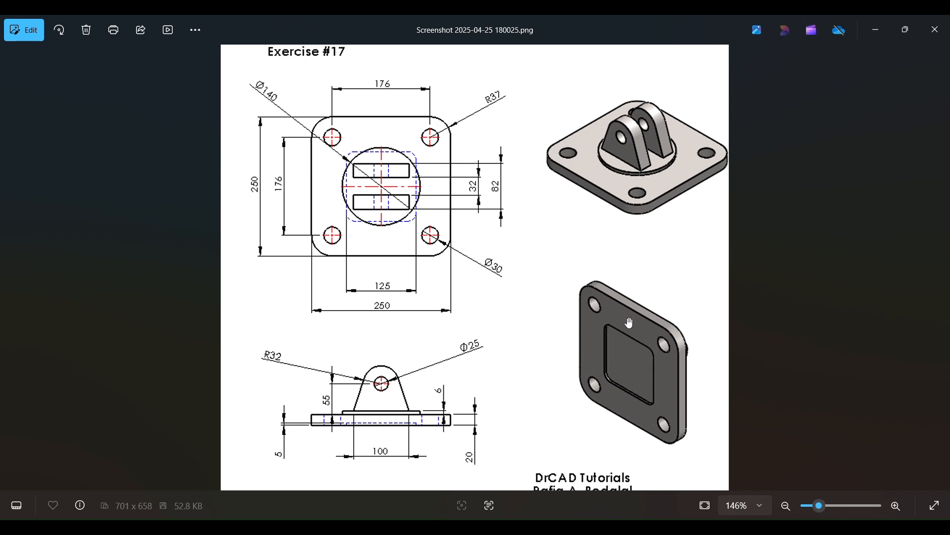
scroll(634, 374, down, 2)
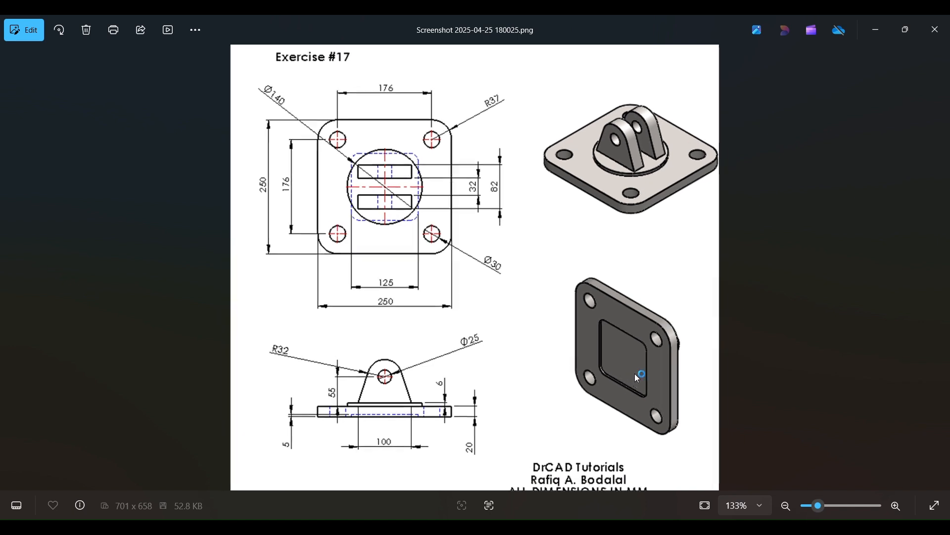
scroll(635, 375, up, 4)
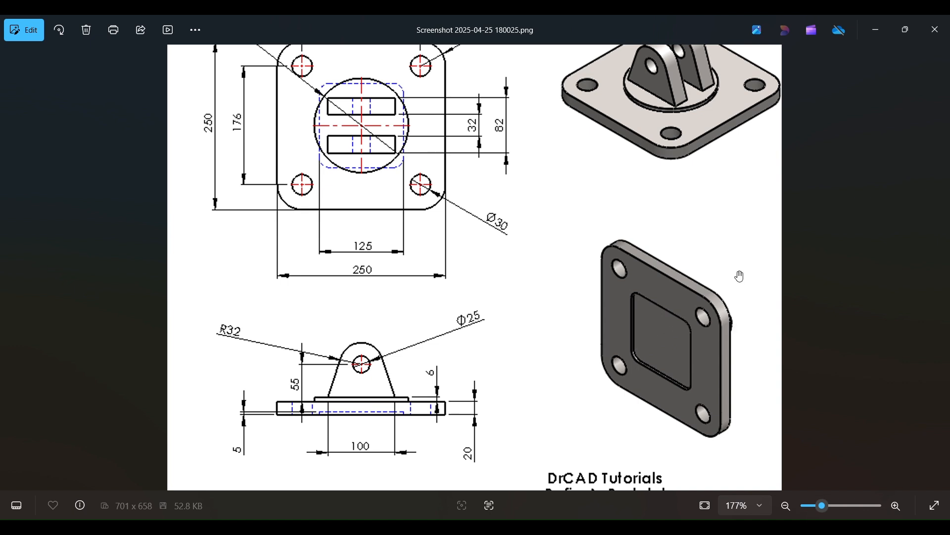
scroll(421, 399, down, 1)
scroll(421, 399, up, 5)
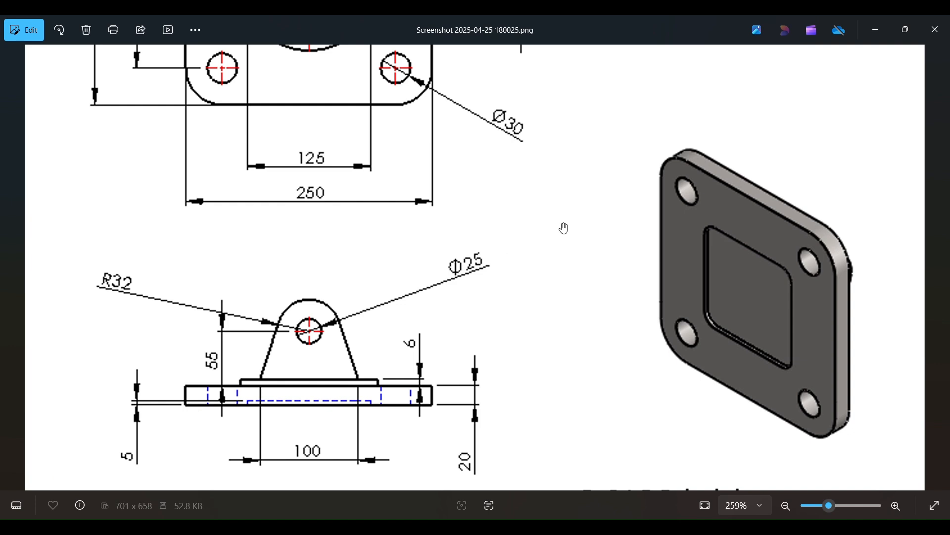
scroll(568, 222, up, 4)
scroll(571, 220, down, 9)
scroll(541, 224, down, 1)
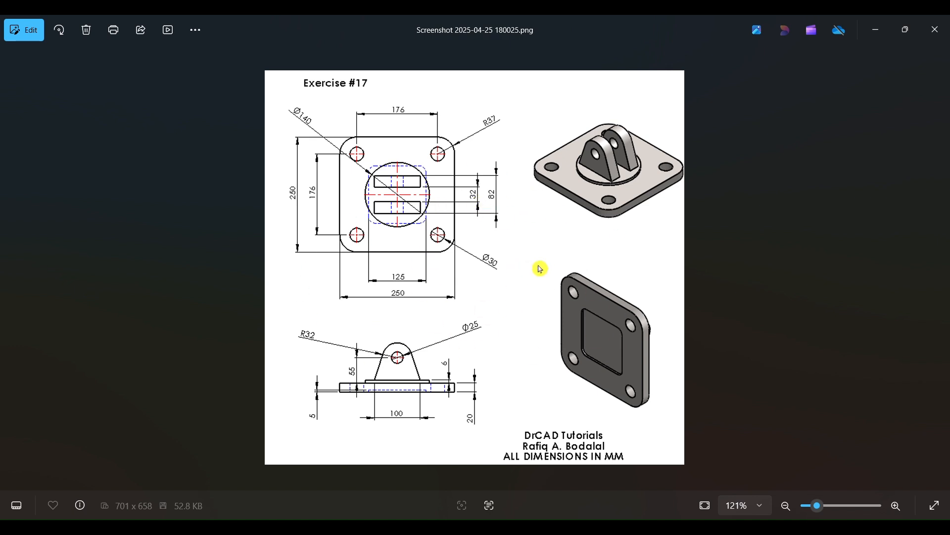
click(876, 42)
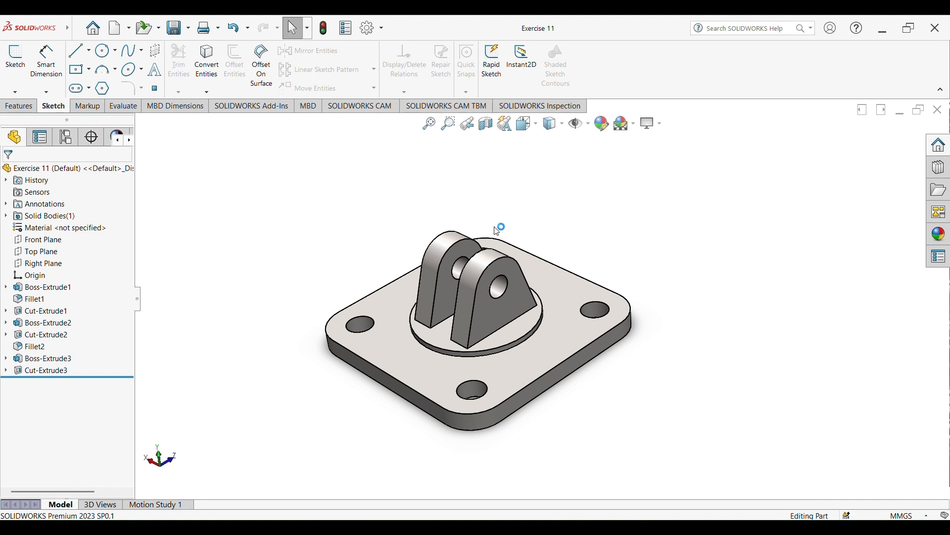
middle_drag(499, 228, 516, 218)
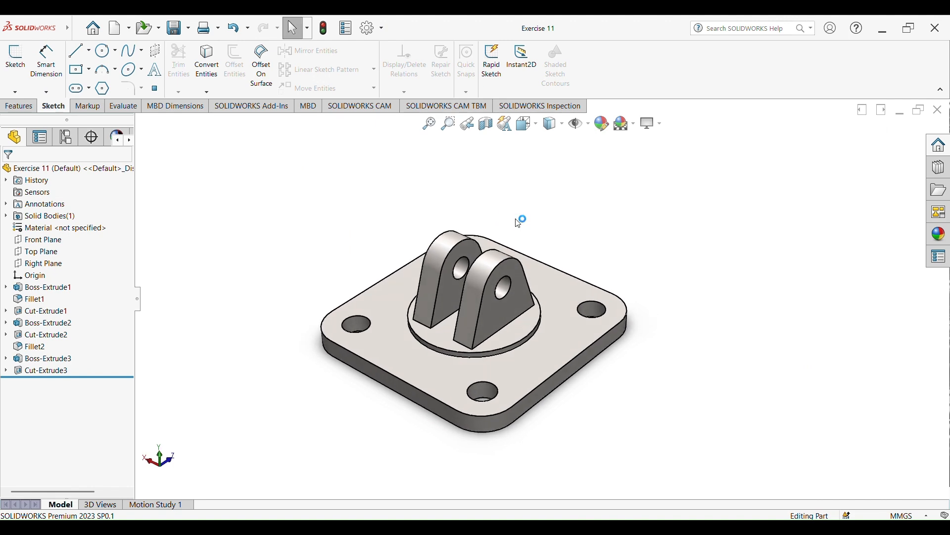
key(z)
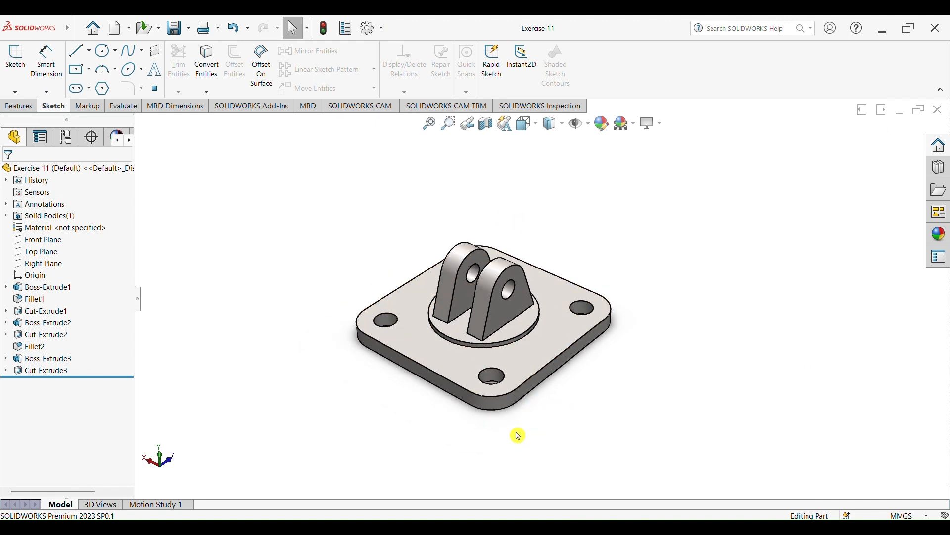
scroll(514, 420, up, 1)
scroll(514, 420, down, 1)
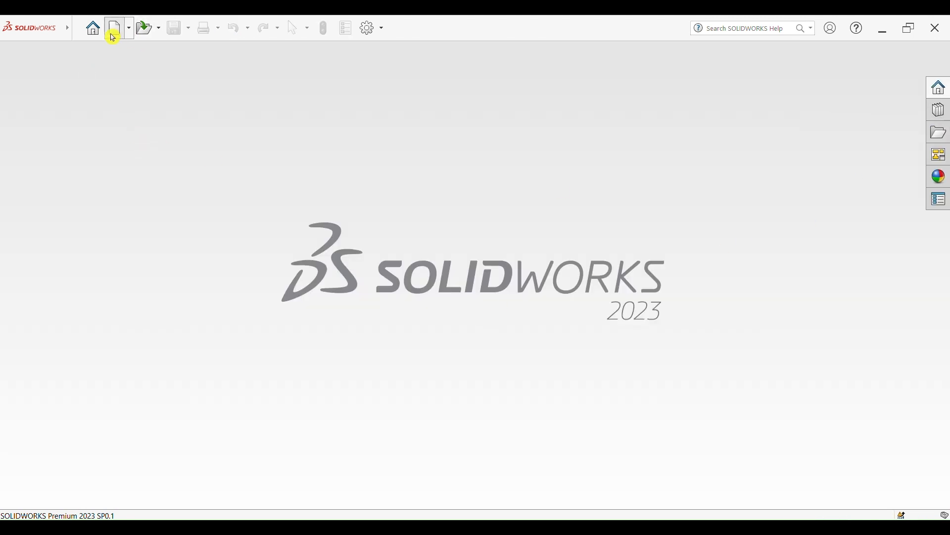
Step: Create a new part document and set its scene to a plain white background
click(117, 28)
click(350, 243)
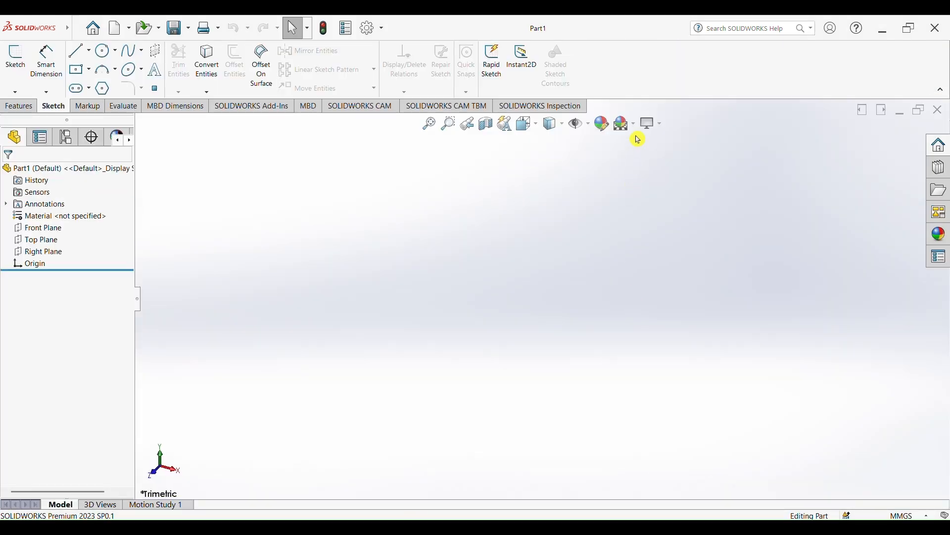
click(622, 123)
click(634, 153)
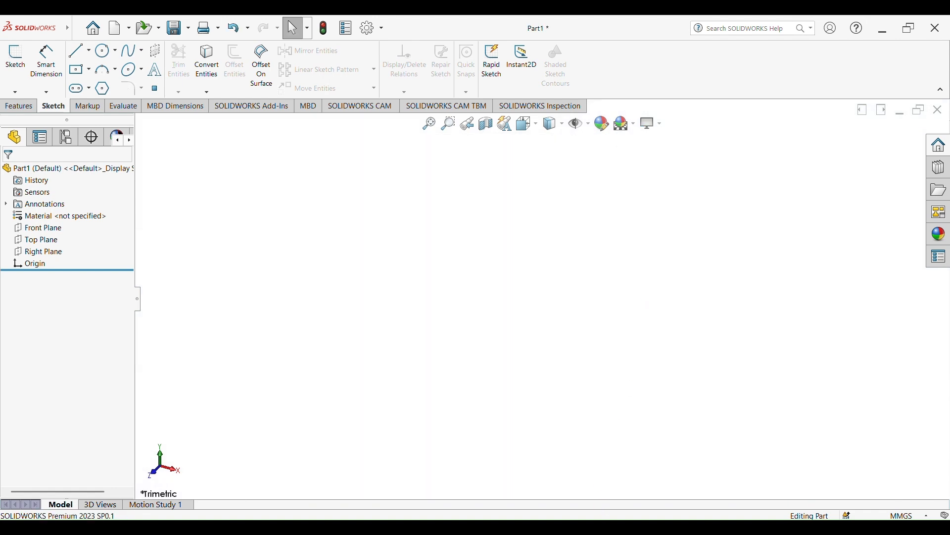
Step: Copy the Exercise #17 drawing from the image viewer, paste it into the new SOLIDWORKS part and bring it fully into view
click(580, 527)
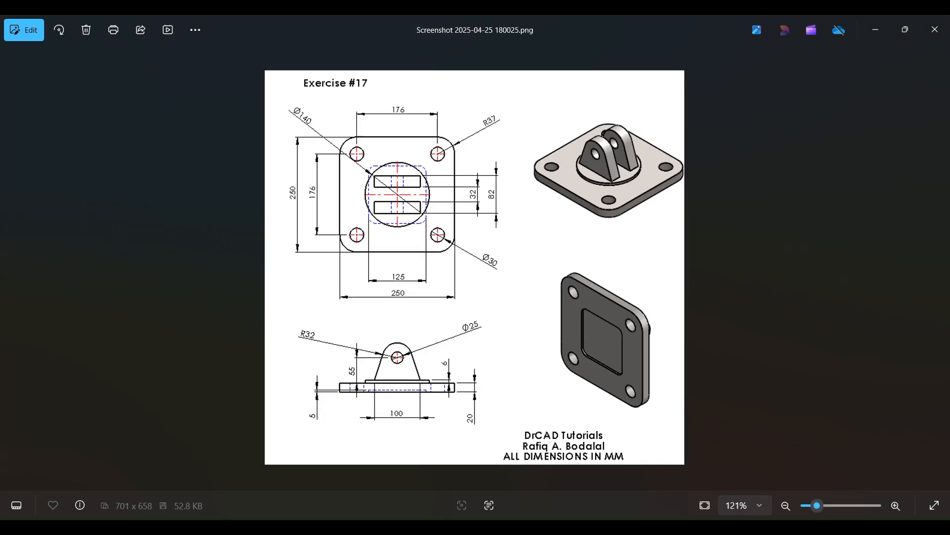
key(ctrl+c)
click(885, 31)
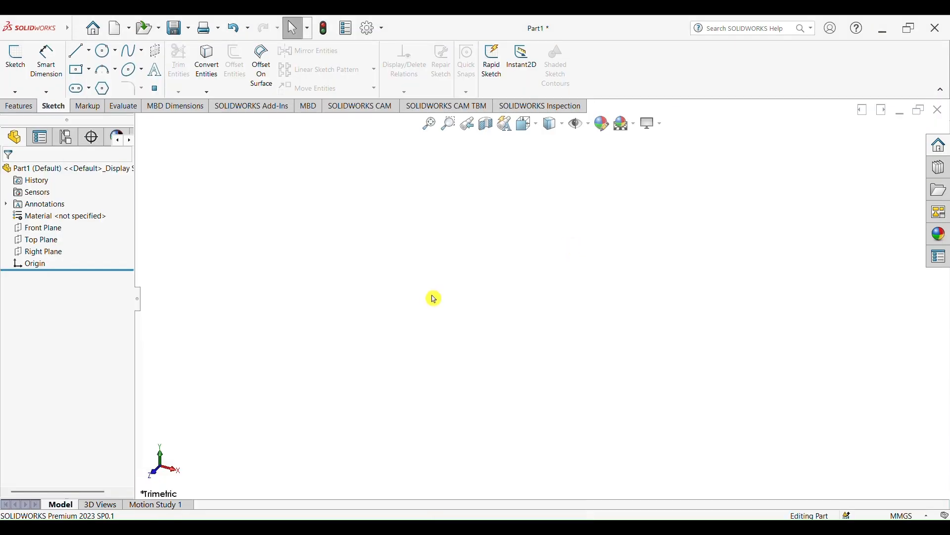
key(ctrl+v)
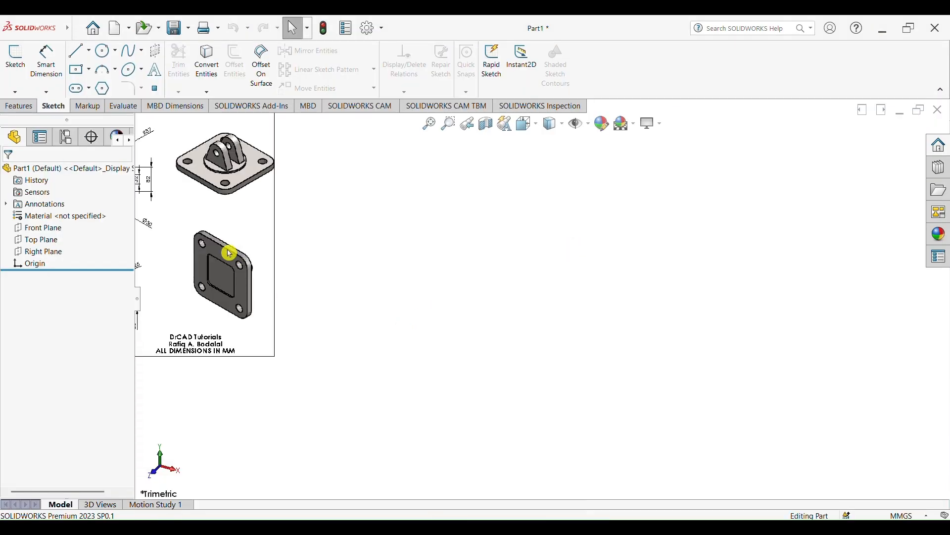
mouse_move(228, 250)
mouse_down()
mouse_move(490, 323)
mouse_move(464, 321)
mouse_move(464, 288)
mouse_up()
Step: Review the pasted drawing's dimensions and move the image aside to clear space for sketching
scroll(385, 305, up, 1)
scroll(418, 299, down, 3)
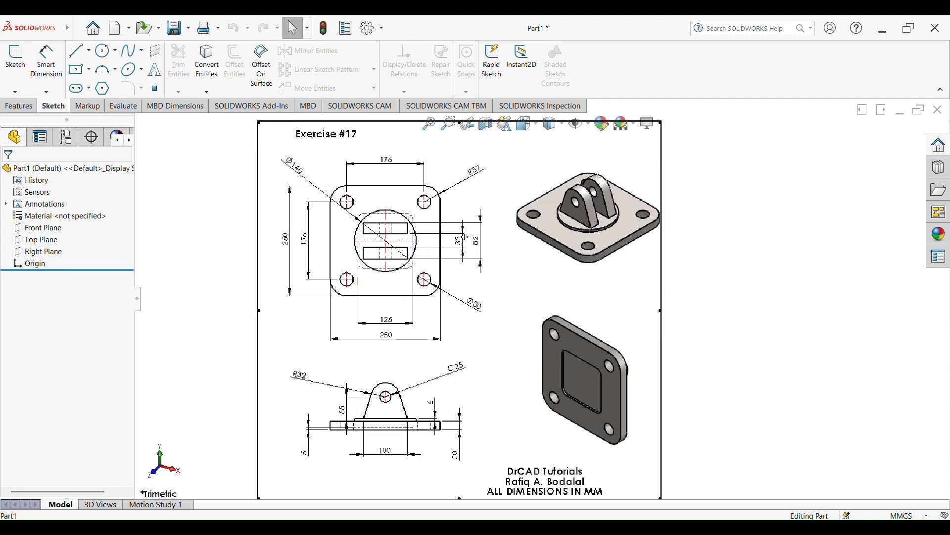
scroll(515, 234, down, 1)
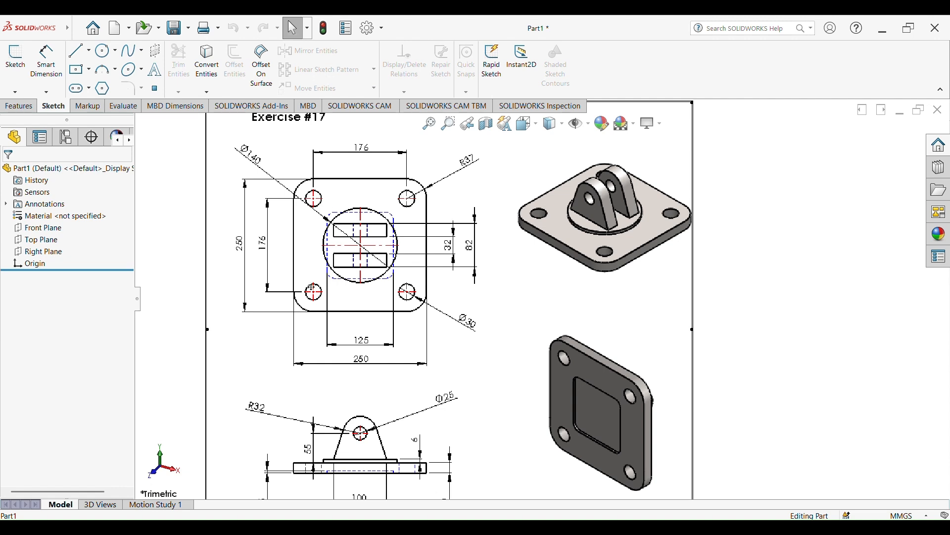
scroll(460, 285, up, 2)
scroll(470, 289, down, 1)
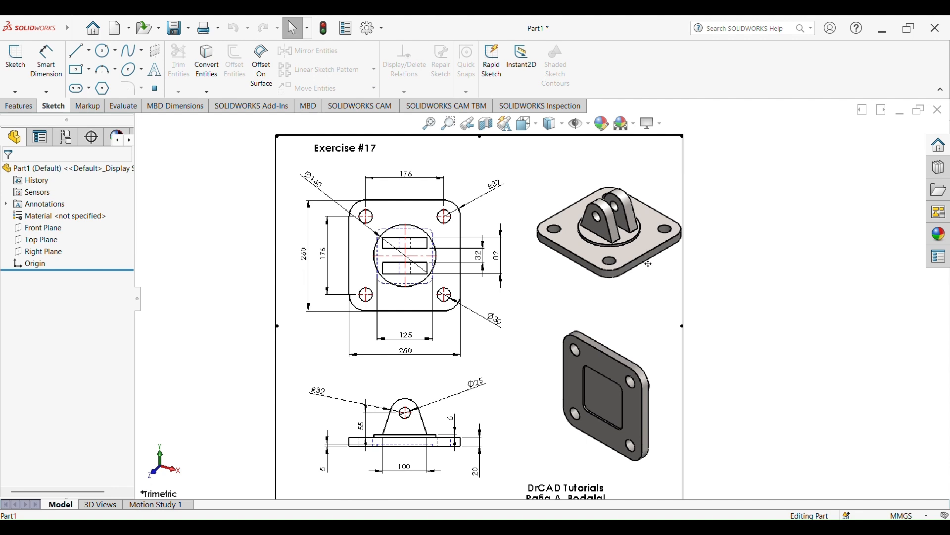
scroll(648, 256, up, 2)
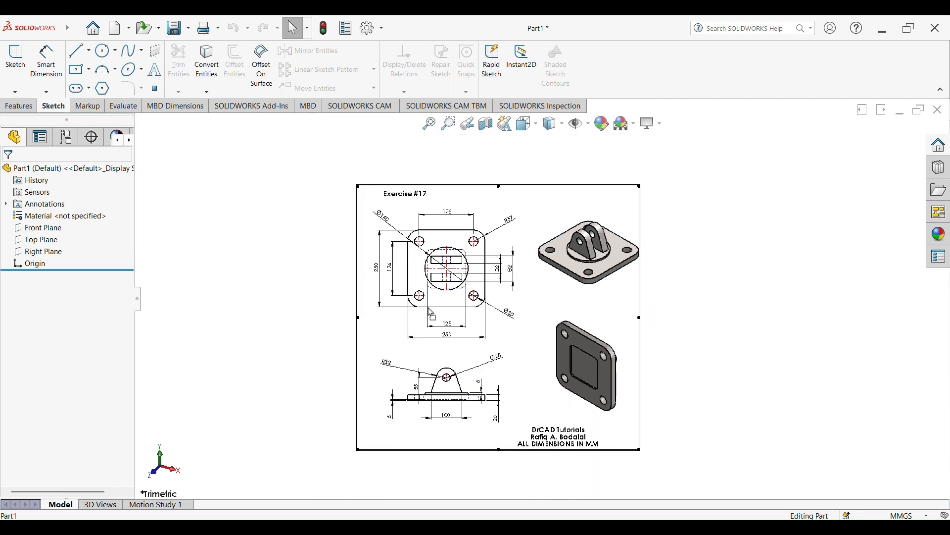
drag(428, 308, 418, 307)
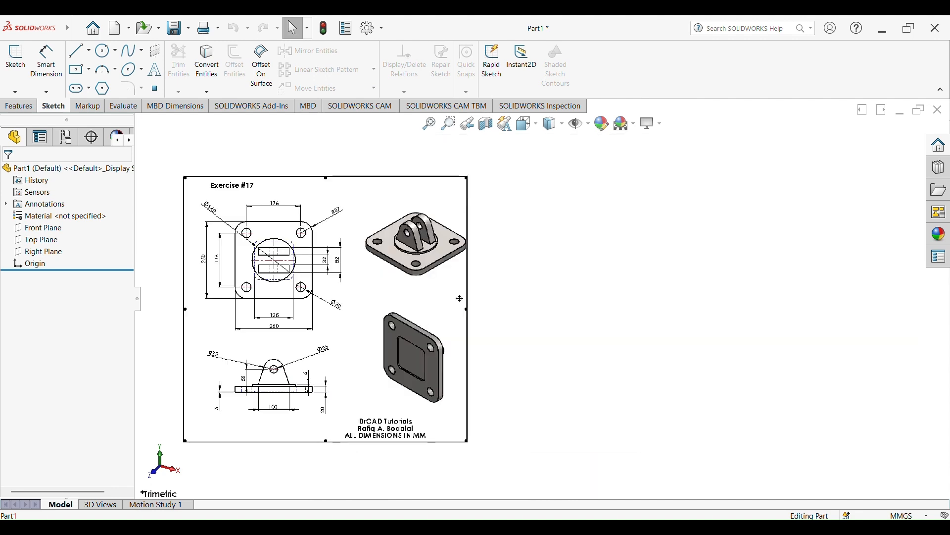
Step: Start a sketch on the Top Plane and draw a center rectangle about 123 mm by 120 mm centred on the origin
click(38, 241)
click(53, 222)
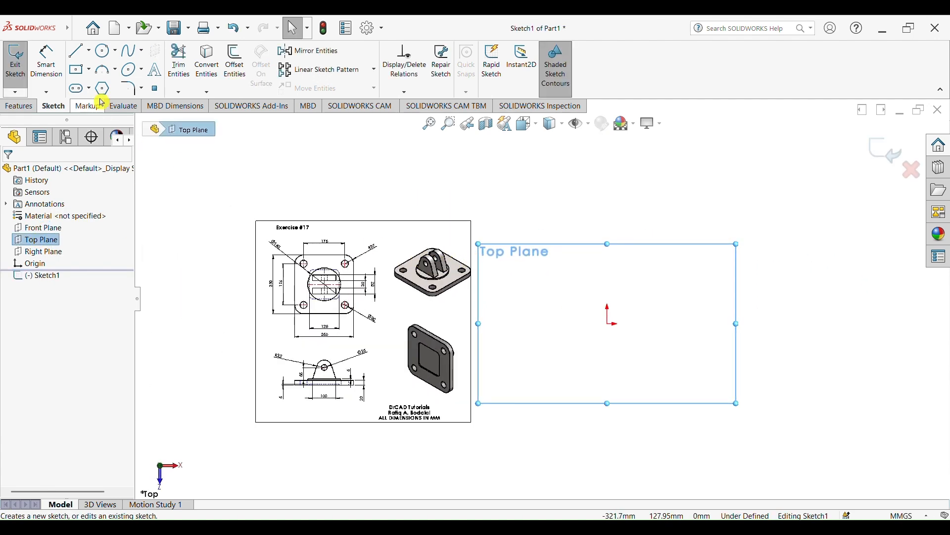
click(89, 70)
click(109, 97)
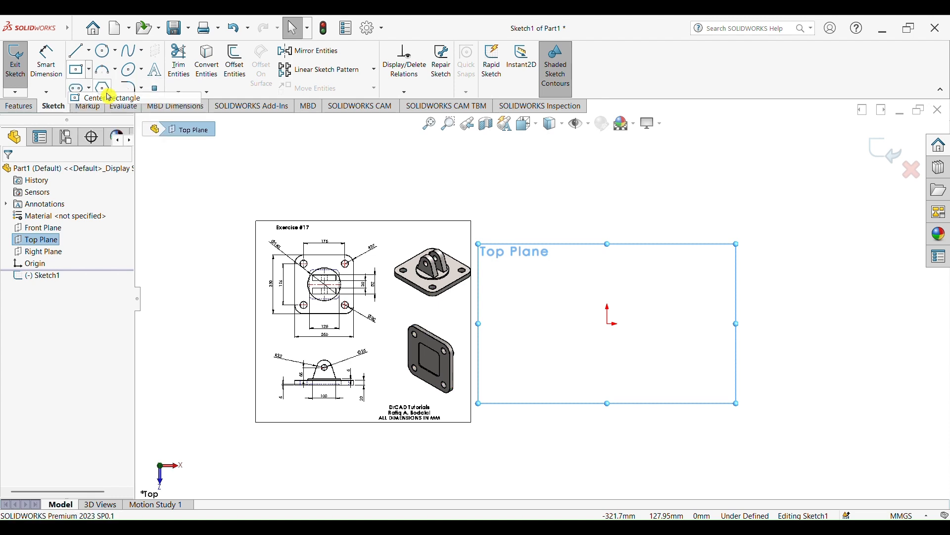
click(608, 324)
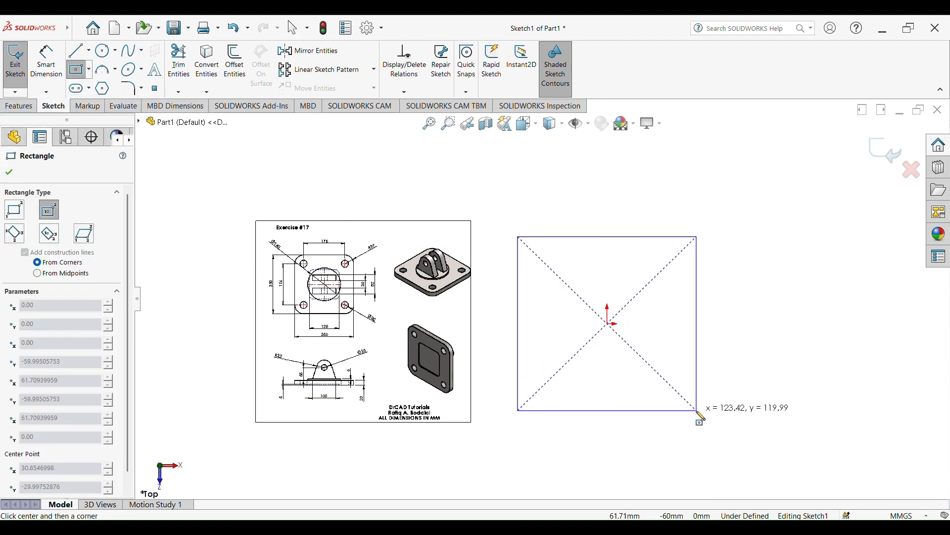
click(696, 411)
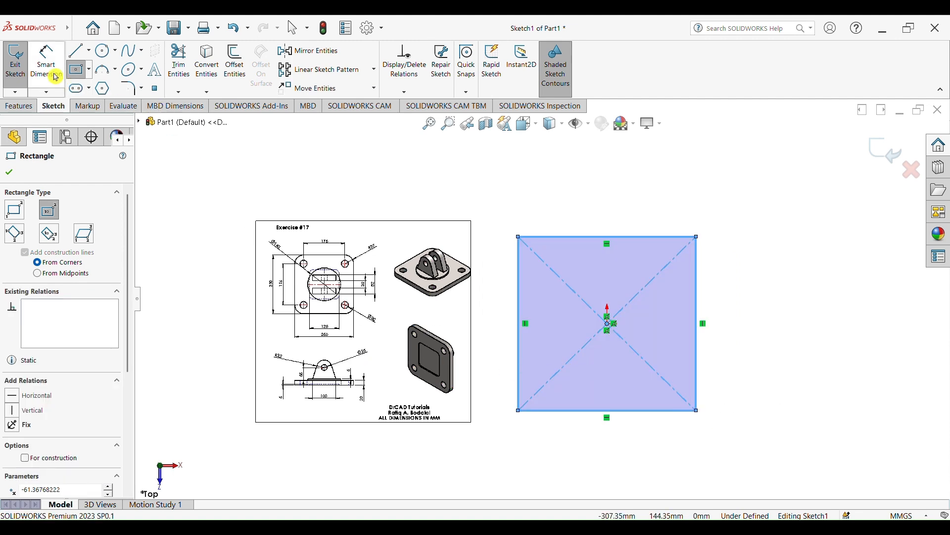
Step: Dimension the centre rectangle's width and height to 250 mm each
key(Escape)
scroll(276, 263, down, 4)
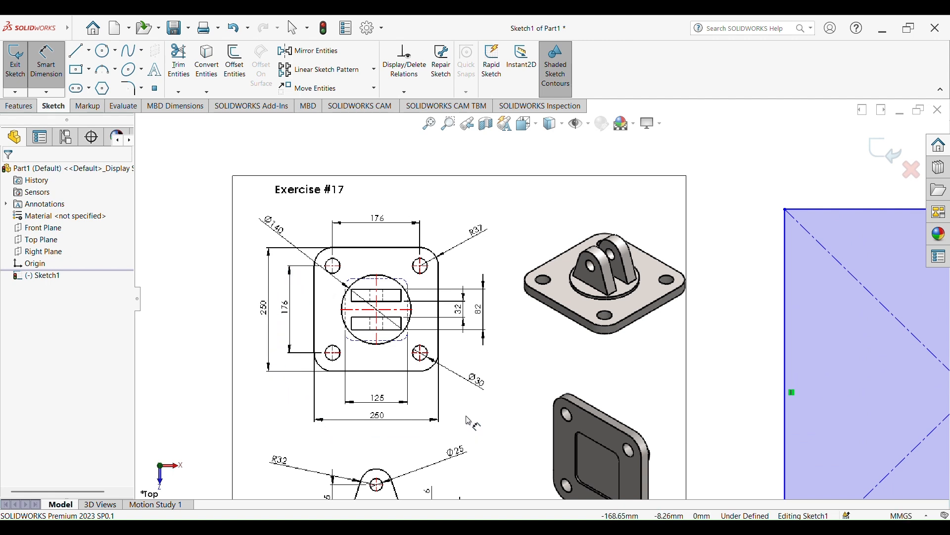
key(f)
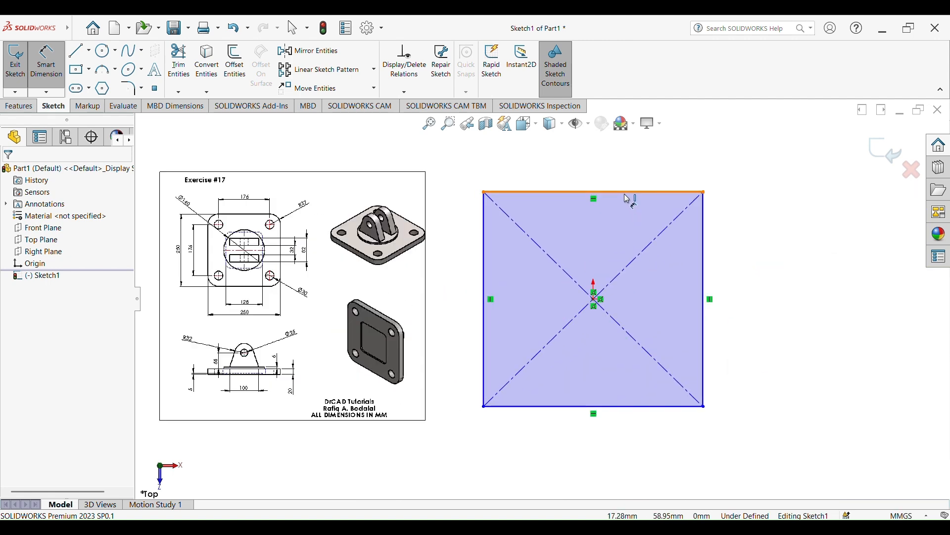
click(622, 192)
click(591, 166)
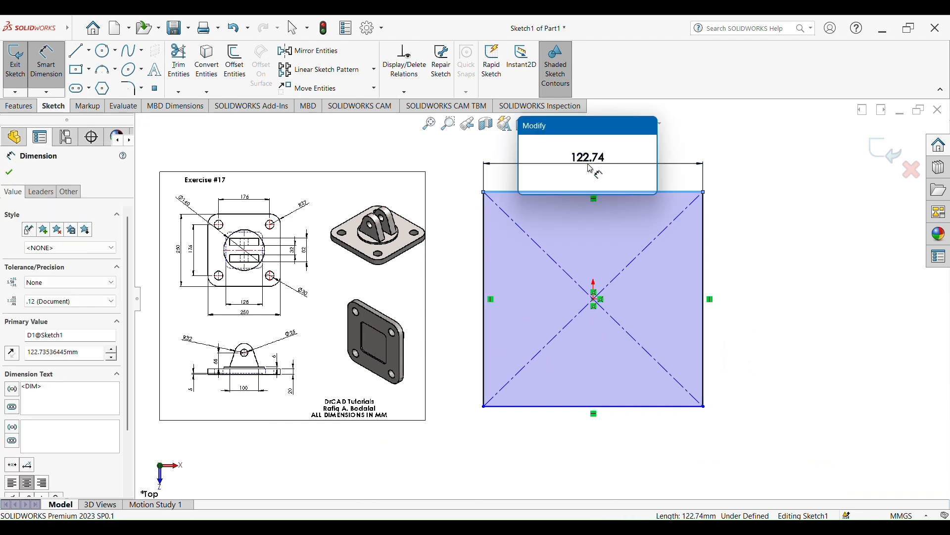
text(250)
key(Return)
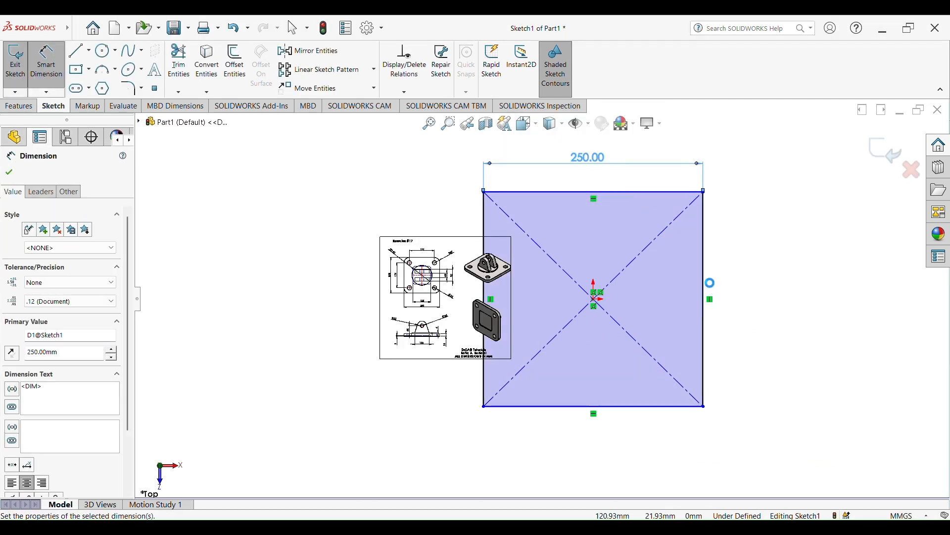
click(708, 282)
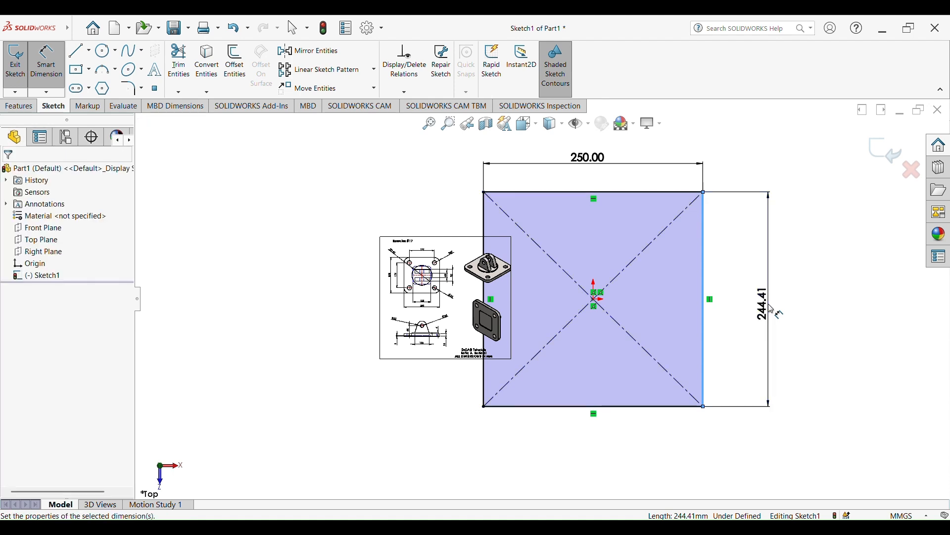
click(768, 304)
text(250)
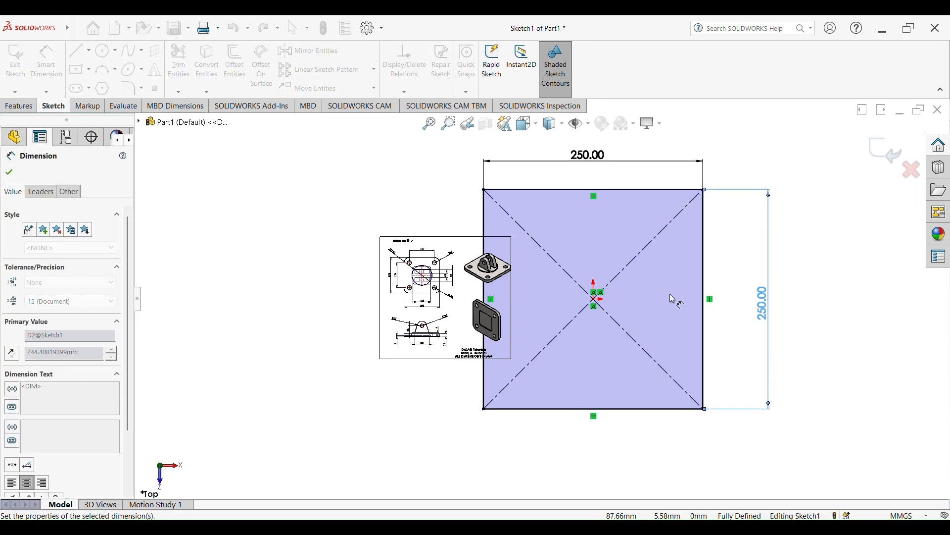
key(Escape)
Step: Move the Exercise #17 drawing image clear of the 250 mm square and review its dimensions
drag(446, 275, 330, 269)
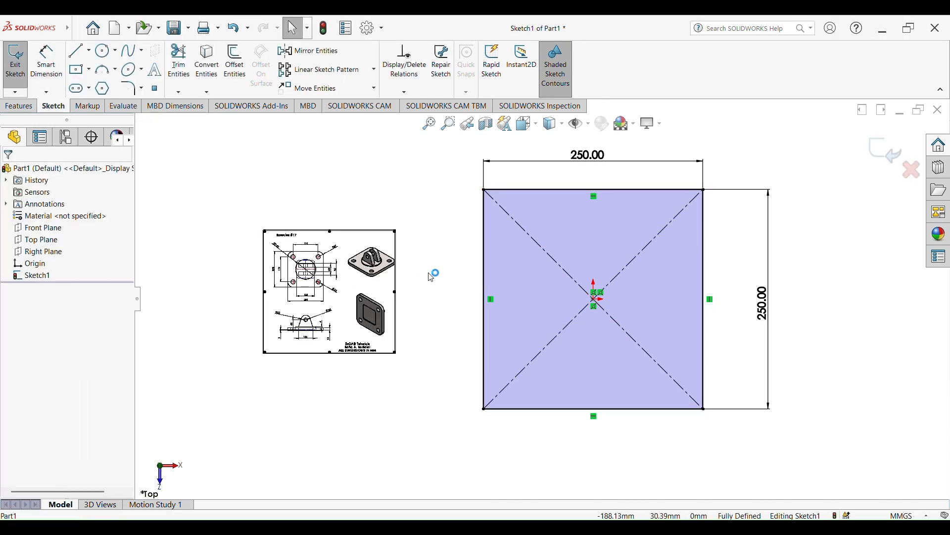
scroll(398, 269, down, 3)
scroll(302, 295, up, 3)
scroll(364, 307, down, 1)
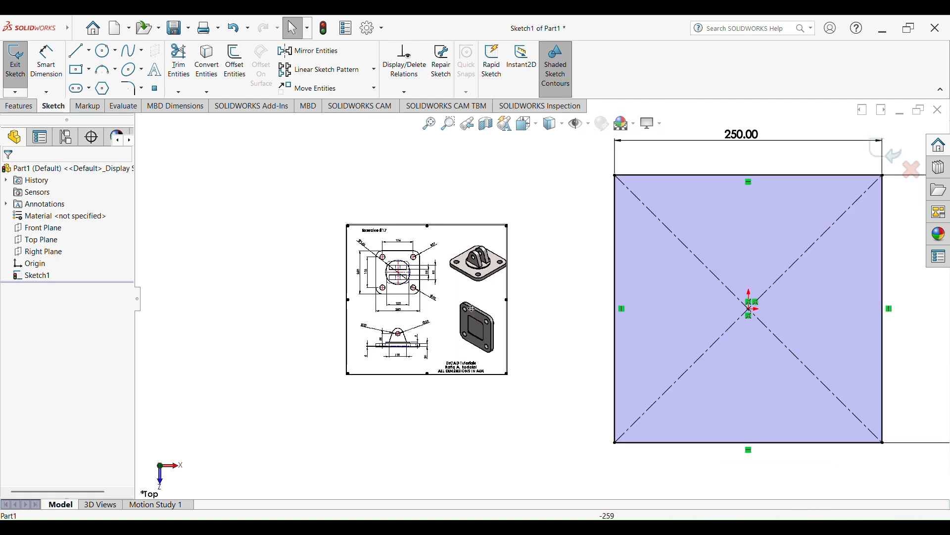
scroll(456, 312, down, 4)
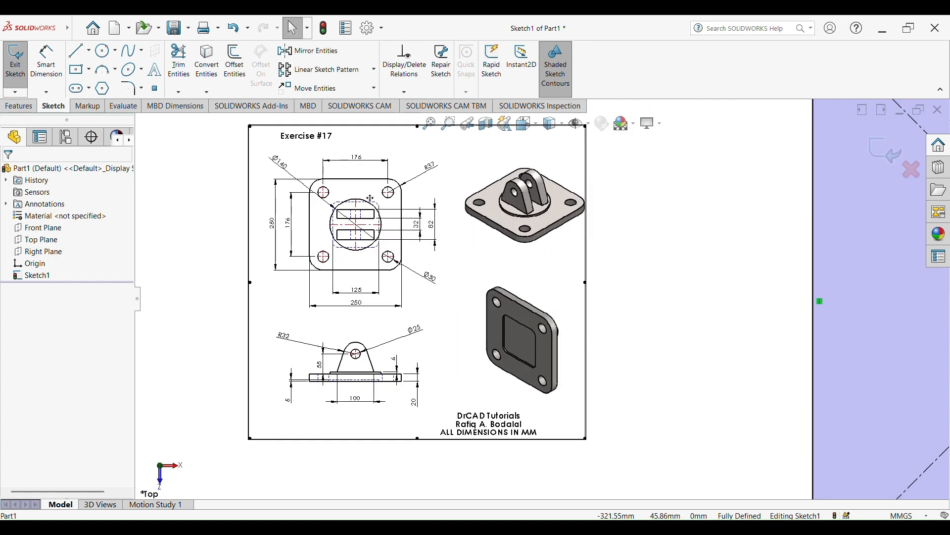
scroll(370, 198, down, 2)
scroll(545, 297, up, 5)
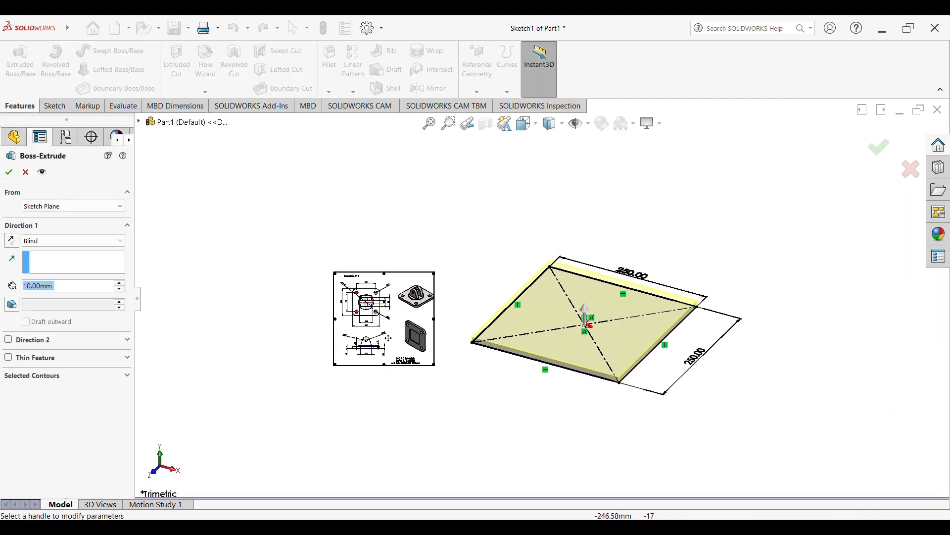
Step: Extrude the square sketch 20 mm upward as a blind boss to form the base plate
scroll(420, 324, down, 4)
scroll(421, 324, down, 2)
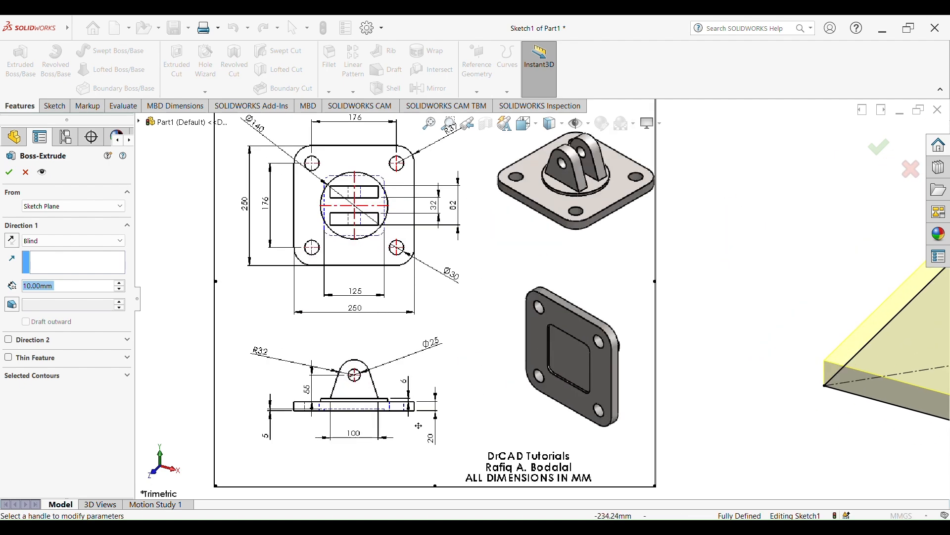
scroll(419, 426, down, 4)
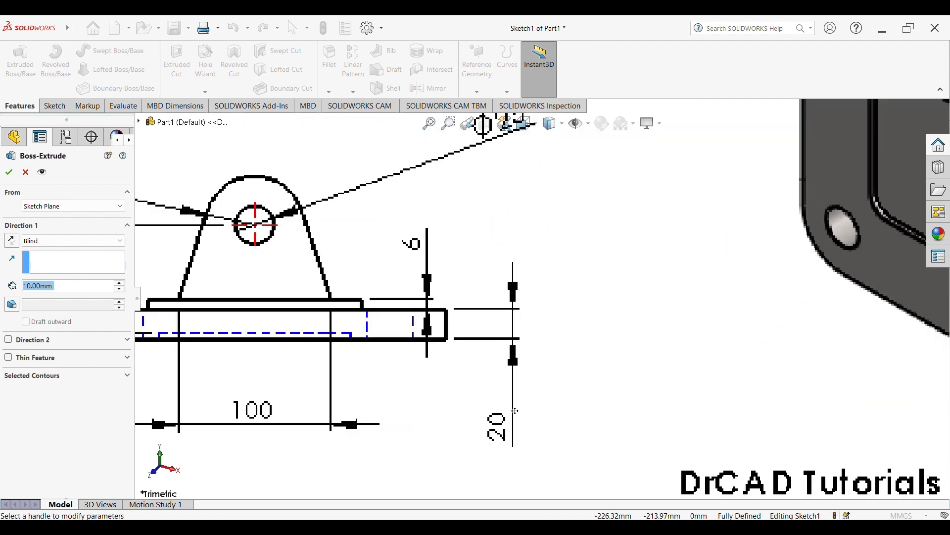
scroll(494, 371, up, 3)
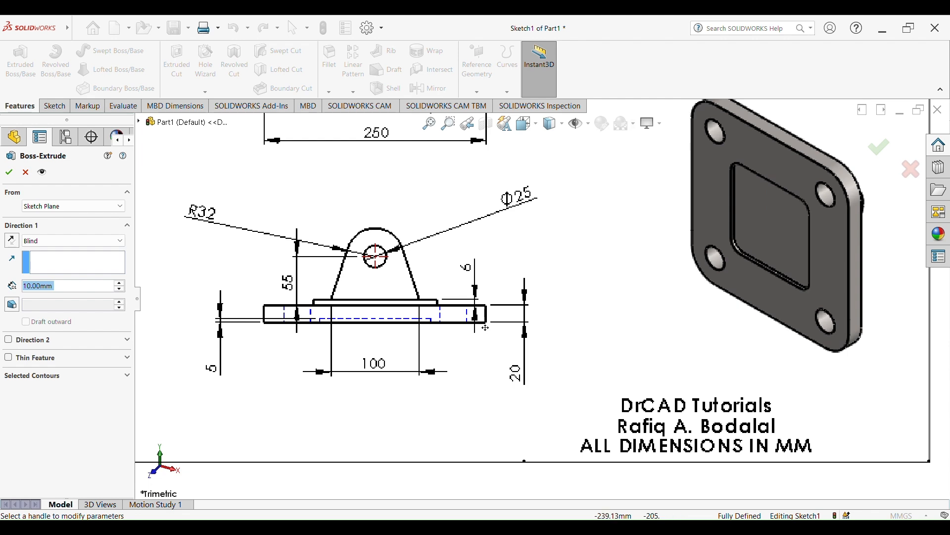
scroll(487, 312, up, 5)
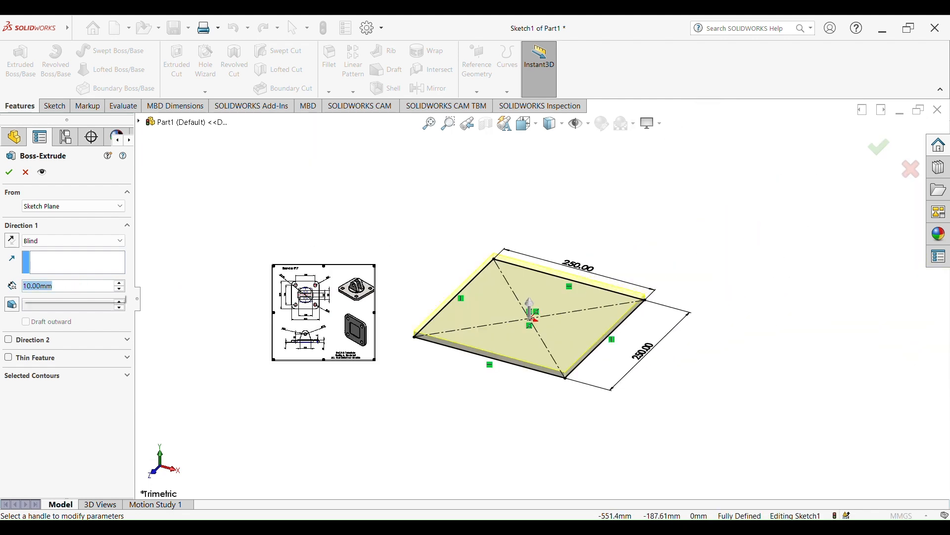
text(20)
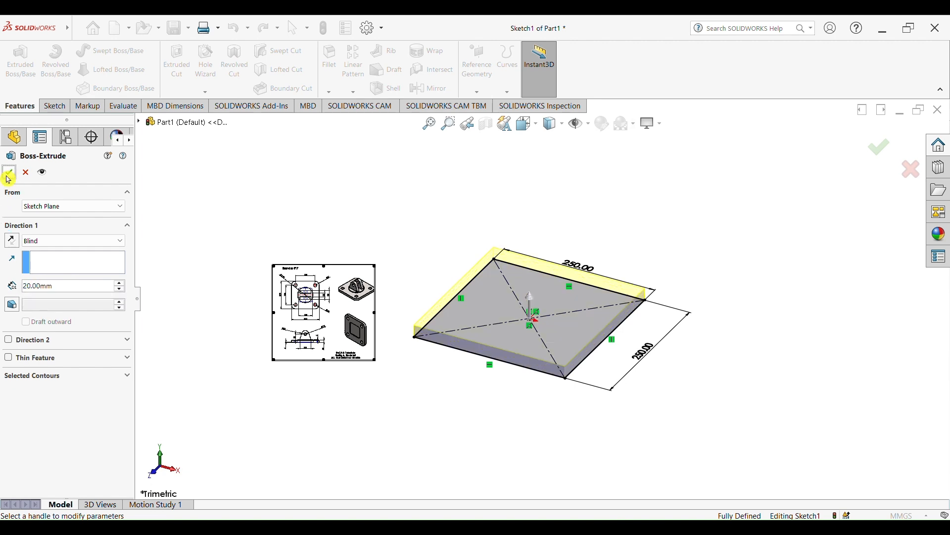
click(9, 174)
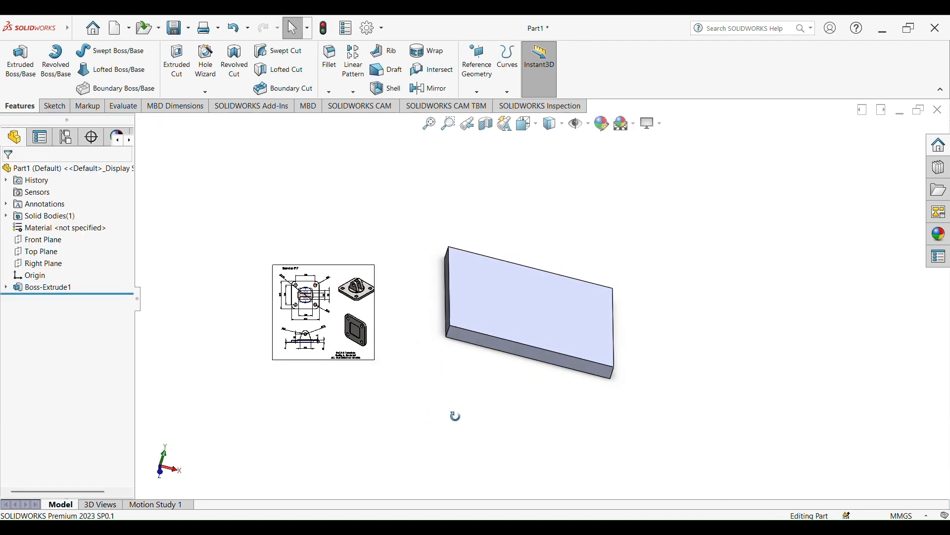
Step: Fillet the four vertical corner edges of the base plate with a symmetric 37 mm radius
scroll(446, 342, down, 2)
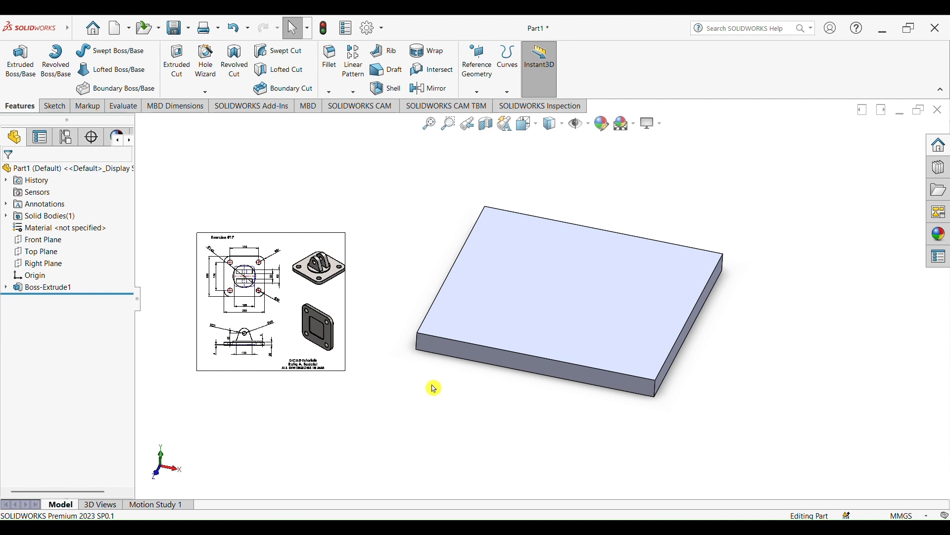
middle_drag(434, 389, 458, 401)
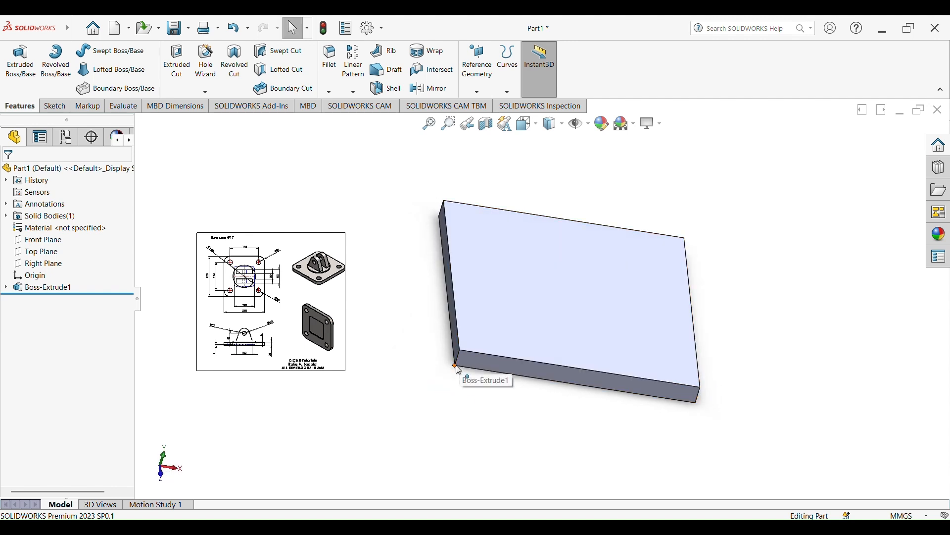
middle_drag(403, 251, 395, 246)
click(327, 64)
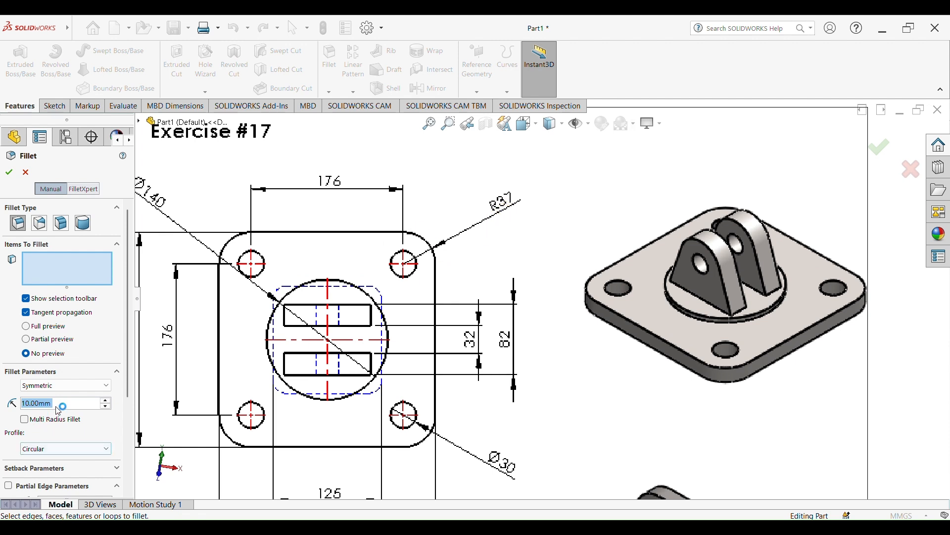
drag(52, 403, 38, 404)
text(37)
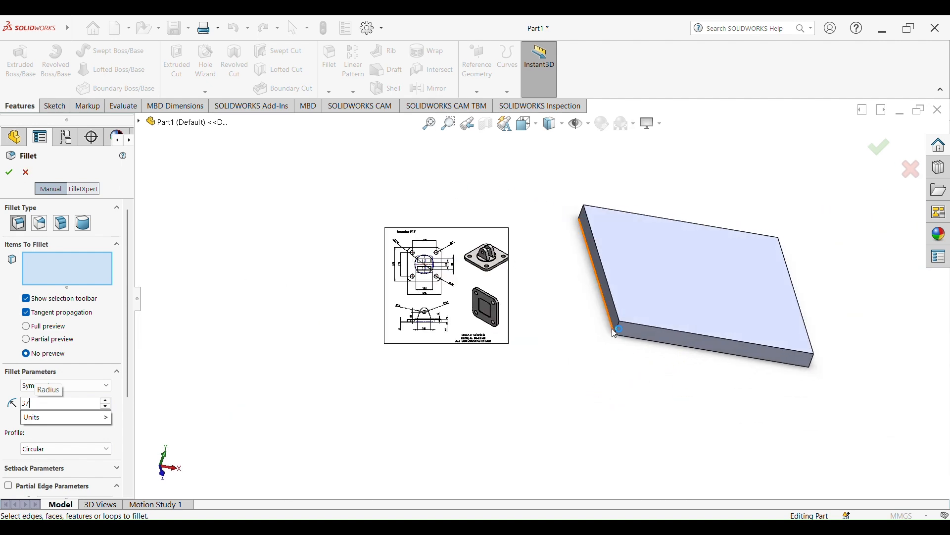
click(615, 335)
middle_drag(727, 381, 632, 354)
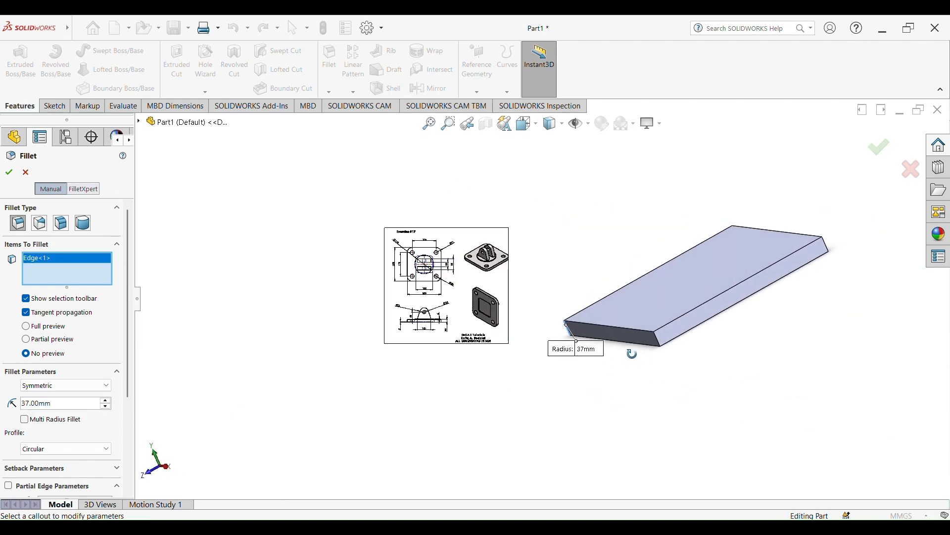
click(659, 341)
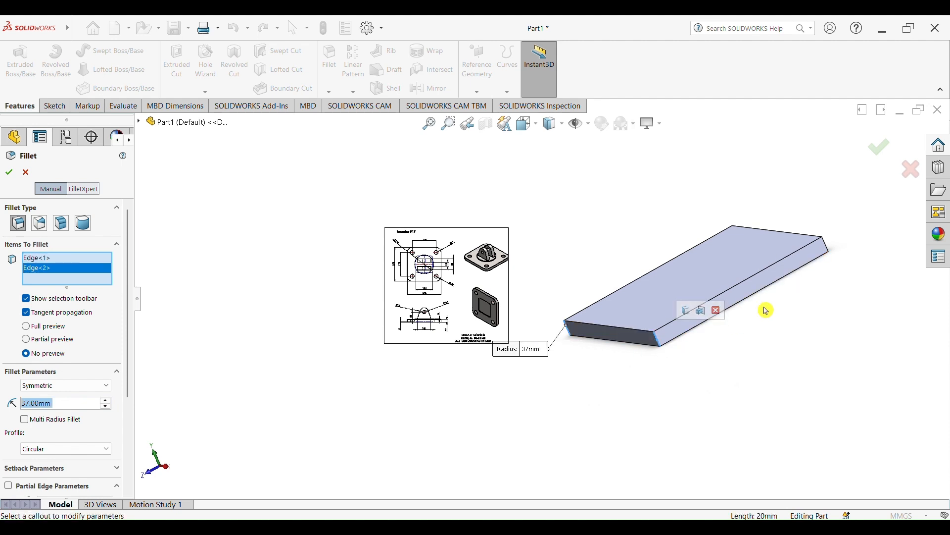
middle_drag(706, 309, 711, 378)
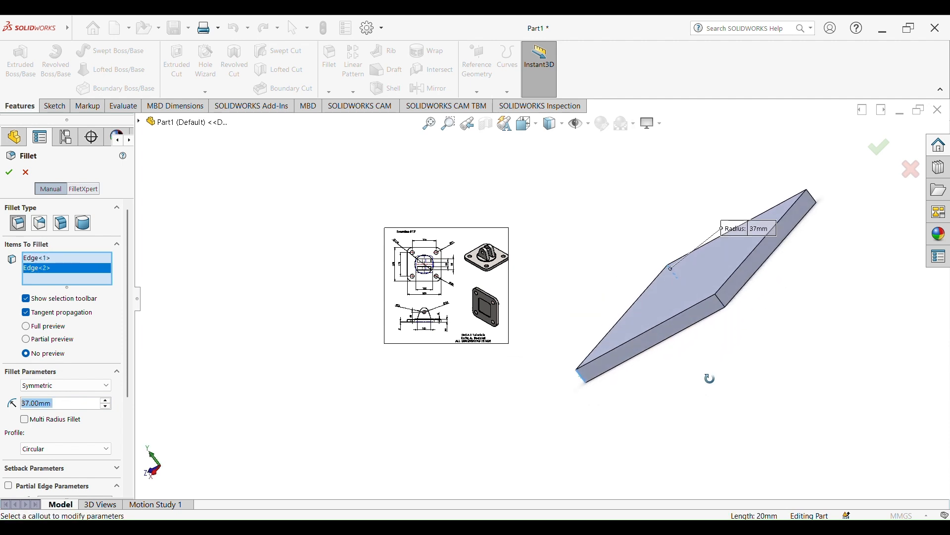
click(725, 308)
middle_drag(727, 312, 736, 269)
click(741, 268)
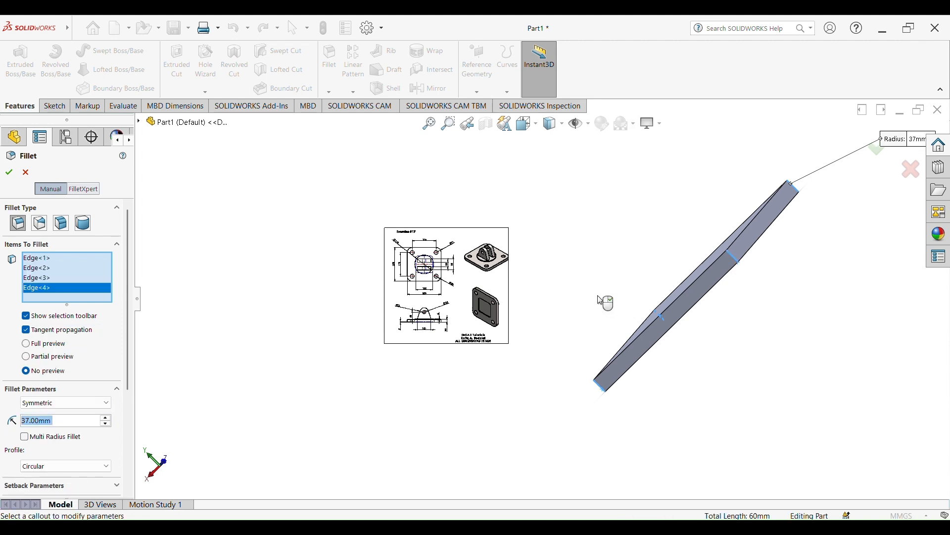
middle_drag(605, 302, 683, 292)
click(8, 170)
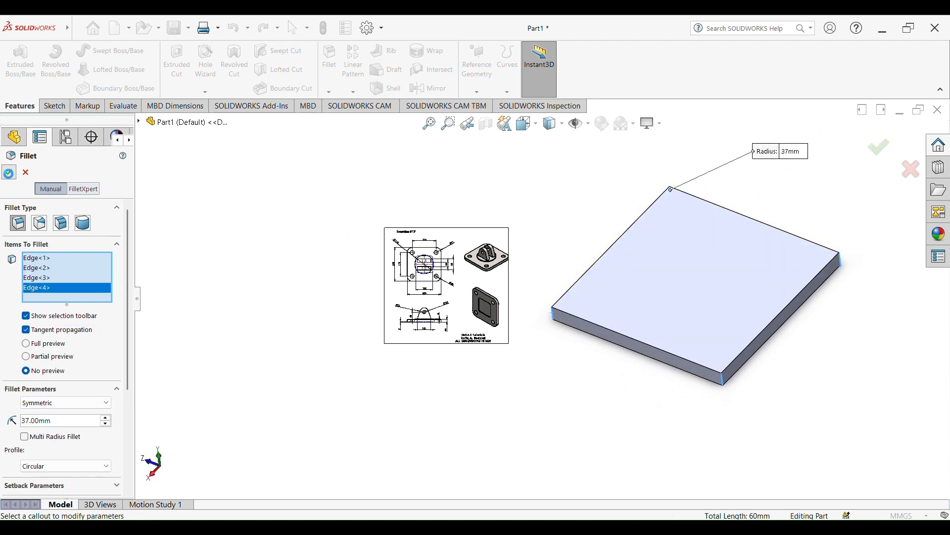
Step: Start a sketch on the plate's top face and draw a circle about 14 mm in radius concentric with its upper-left rounded corner
middle_drag(535, 361, 642, 365)
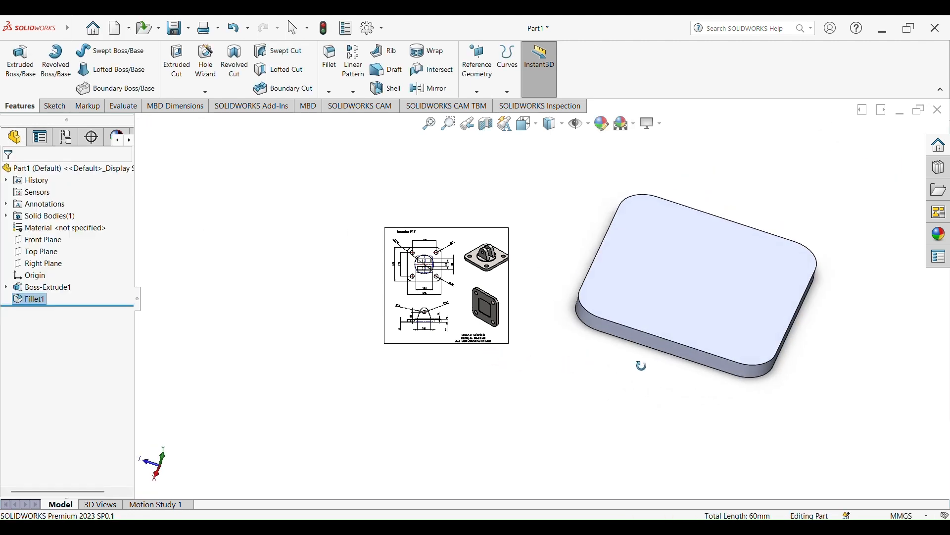
scroll(557, 275, down, 3)
scroll(434, 270, down, 5)
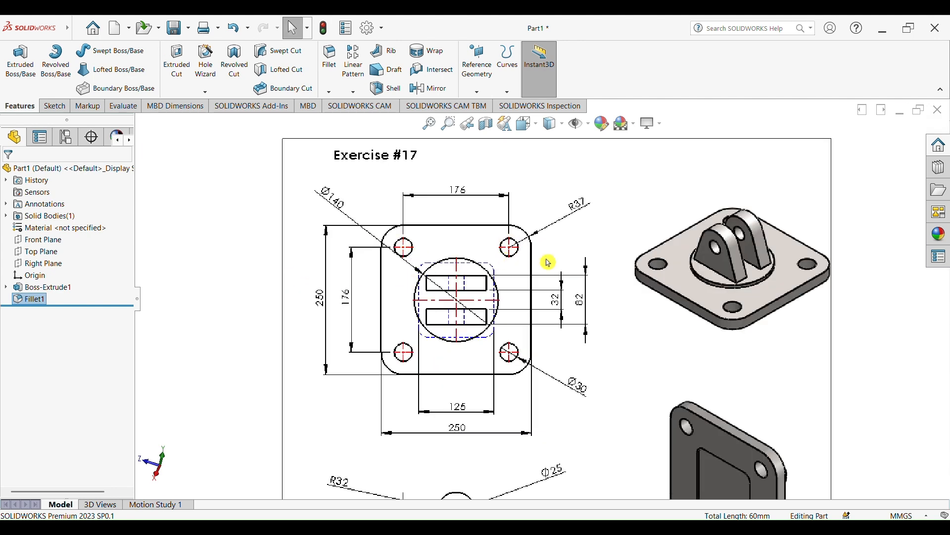
scroll(670, 288, up, 6)
click(674, 357)
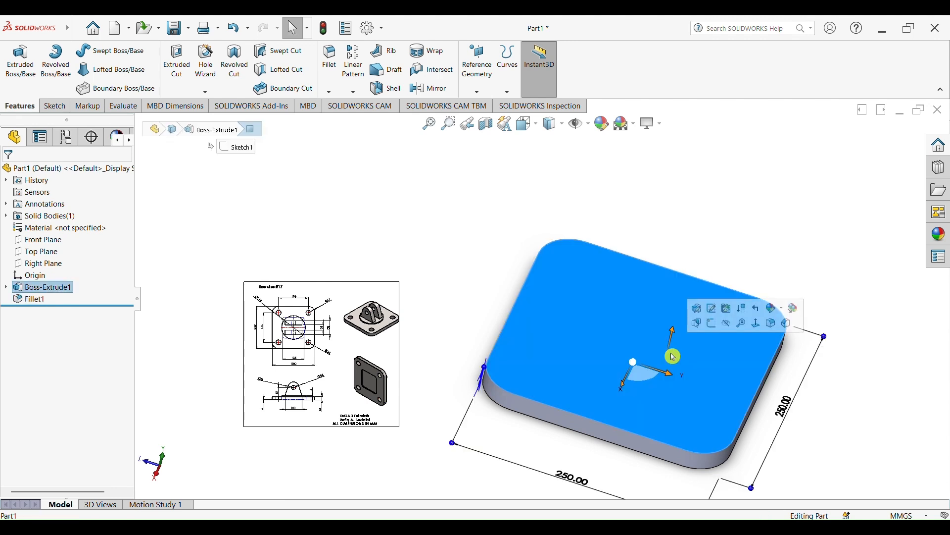
click(712, 323)
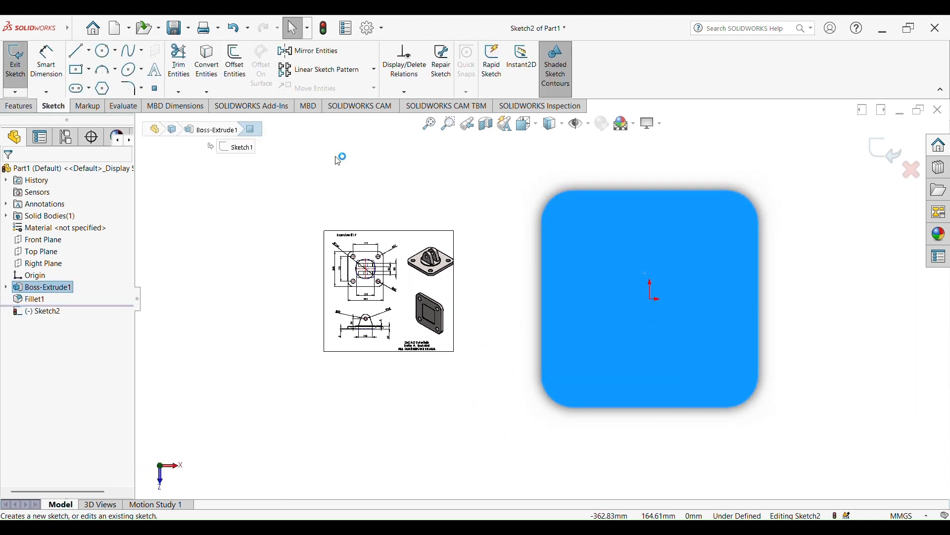
click(106, 55)
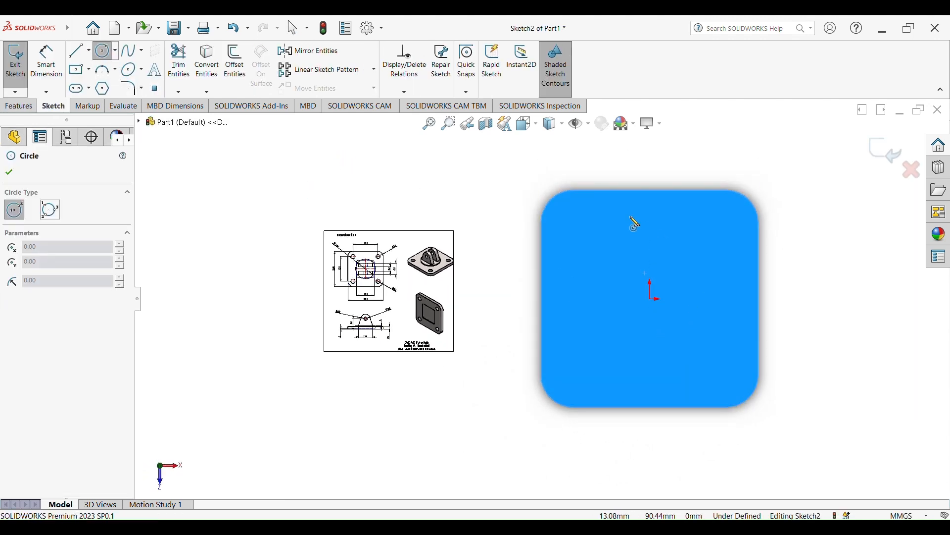
scroll(621, 224, down, 1)
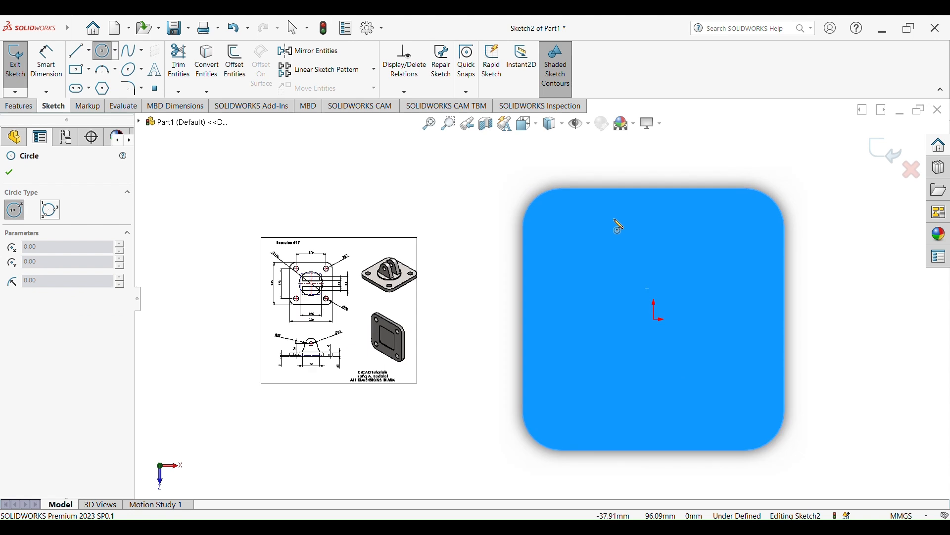
click(563, 228)
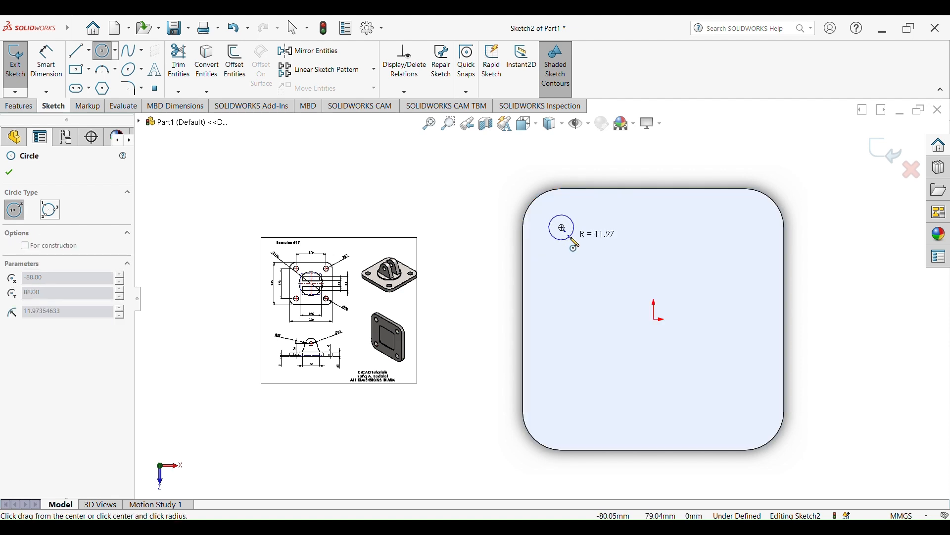
click(576, 244)
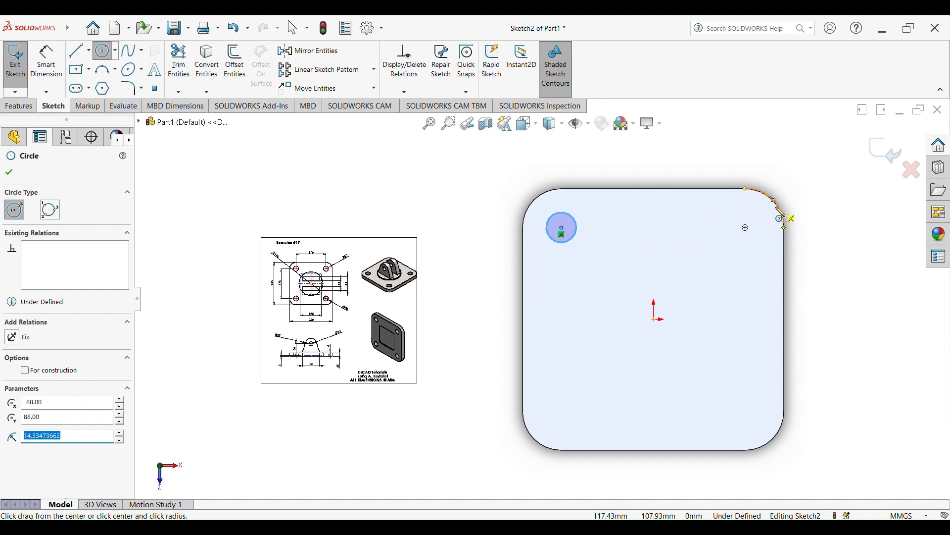
Step: Draw circles about 11, 11 and 15 mm in radius concentric with the plate's upper-right, lower-right and lower-left rounded corners
click(746, 228)
click(753, 240)
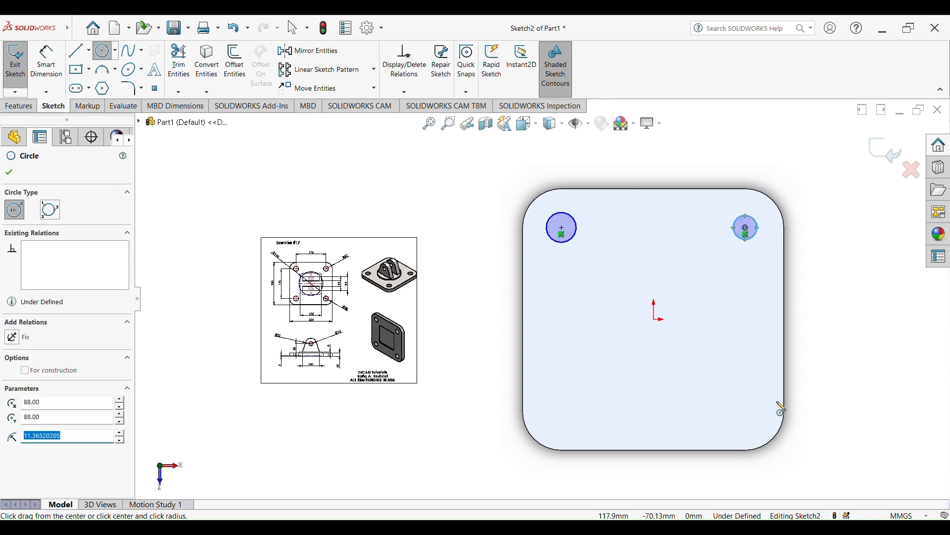
click(746, 411)
click(756, 419)
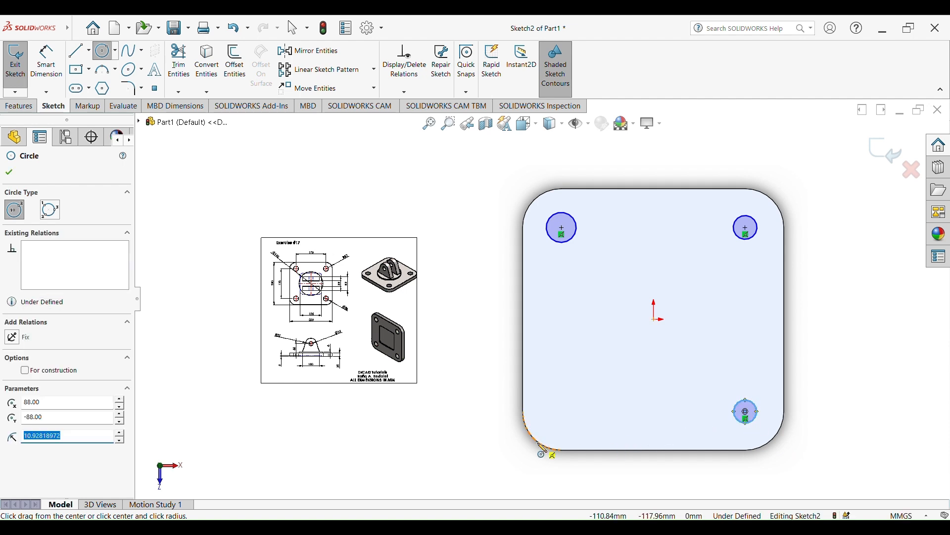
click(562, 412)
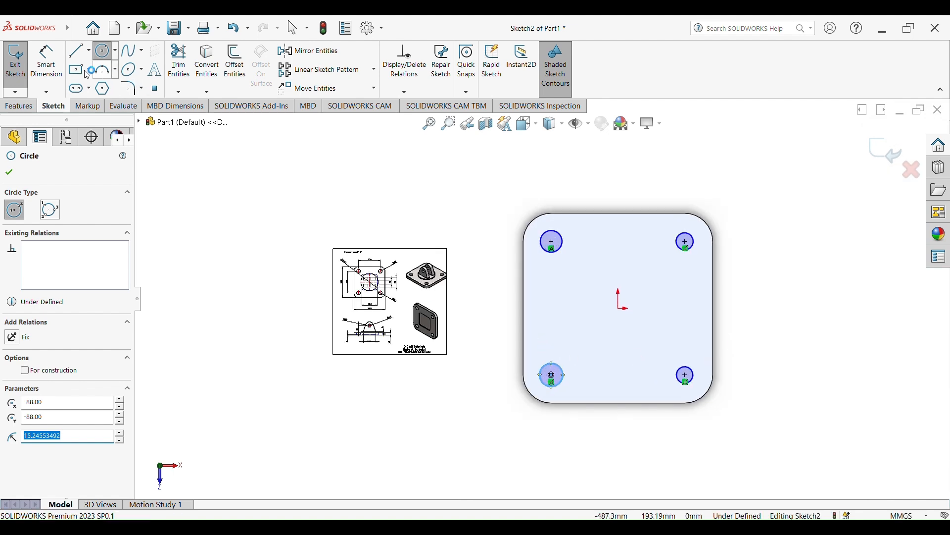
Step: Dimension the two upper corner circles to 30 mm diameter each
click(46, 61)
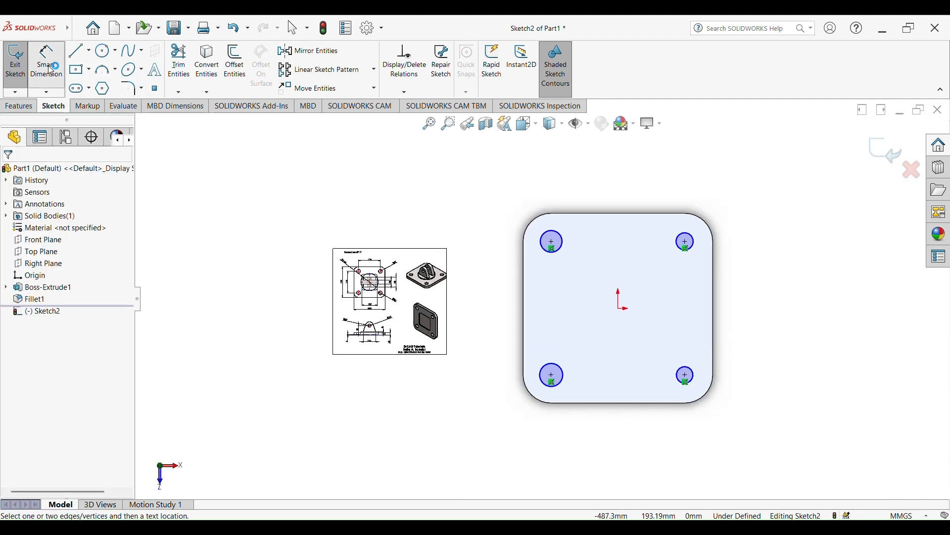
click(561, 236)
click(488, 179)
key(Return)
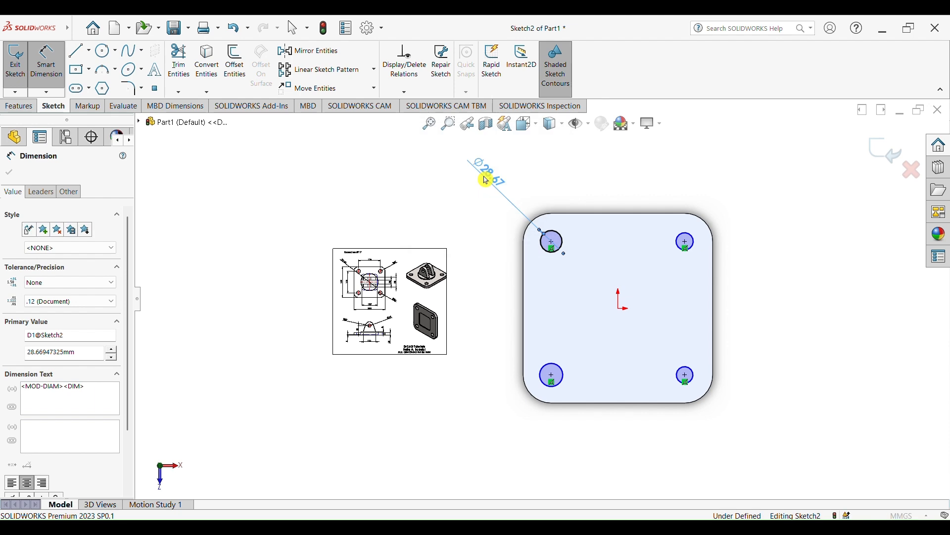
click(696, 237)
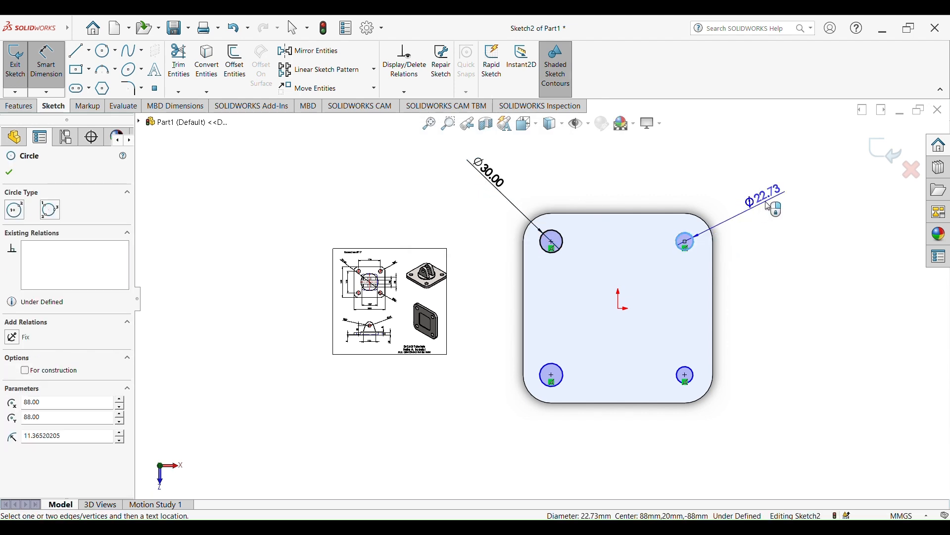
click(769, 206)
text(30)
key(Return)
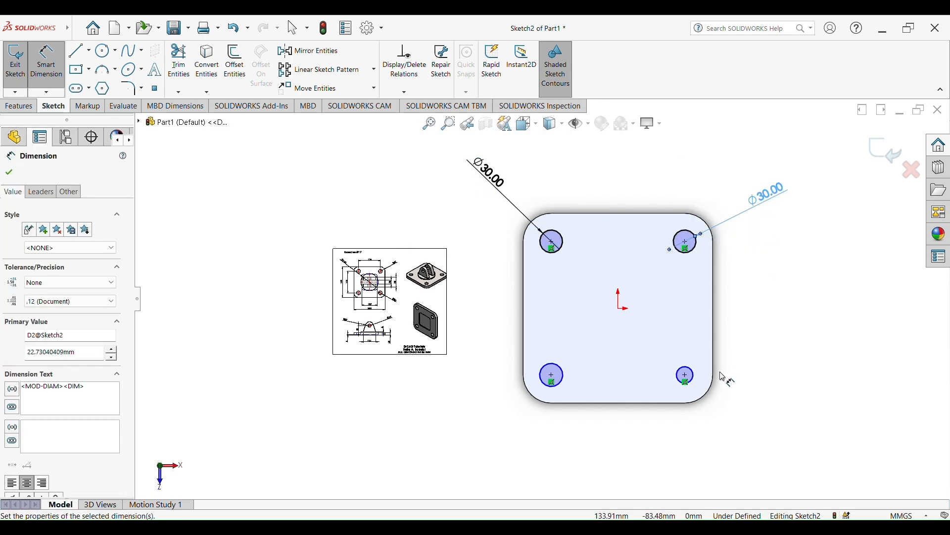
Step: Dimension the two lower corner circles to 30 mm diameter each
click(690, 376)
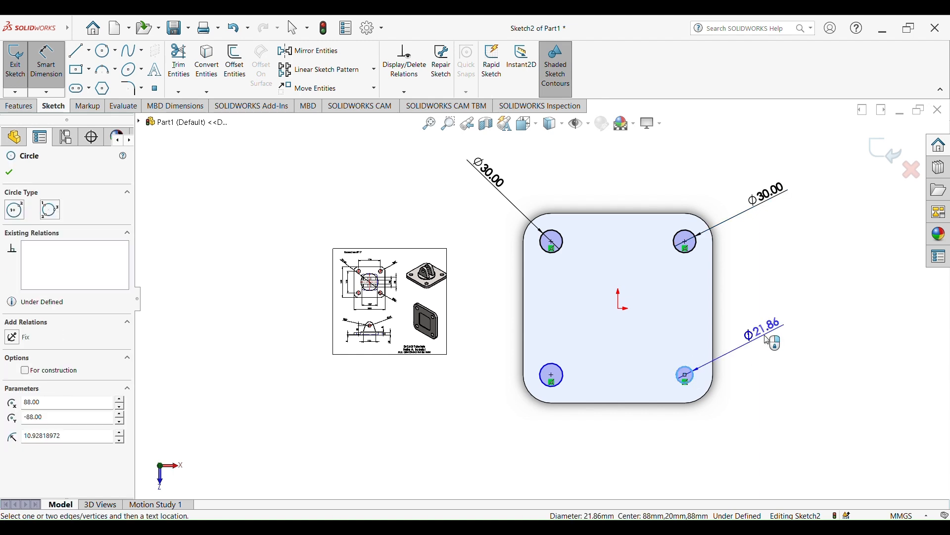
click(772, 339)
text(30)
key(Return)
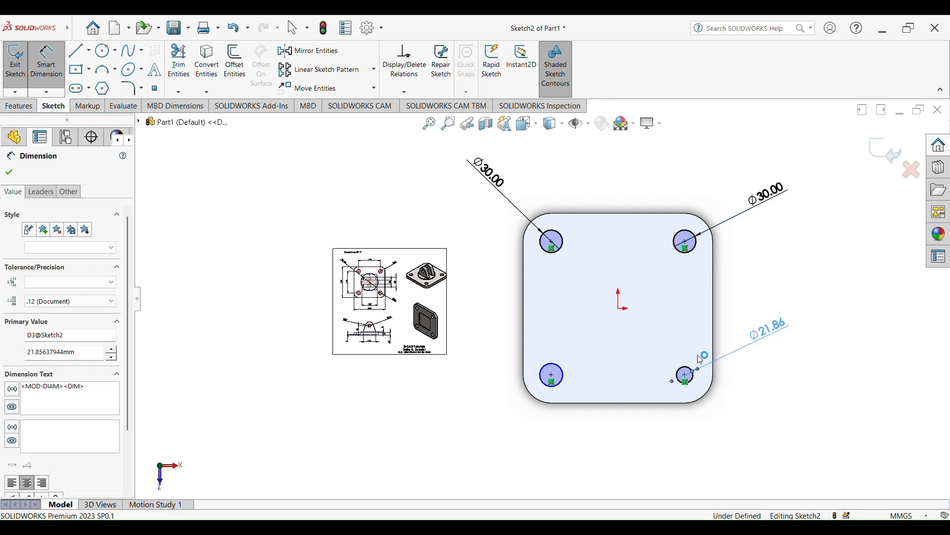
click(562, 372)
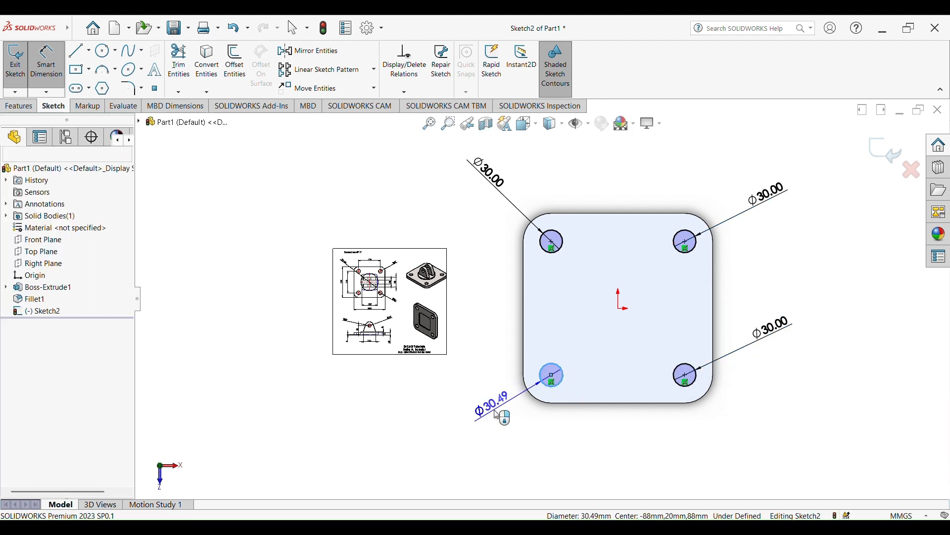
click(499, 414)
text(30.00mm)
key(Return)
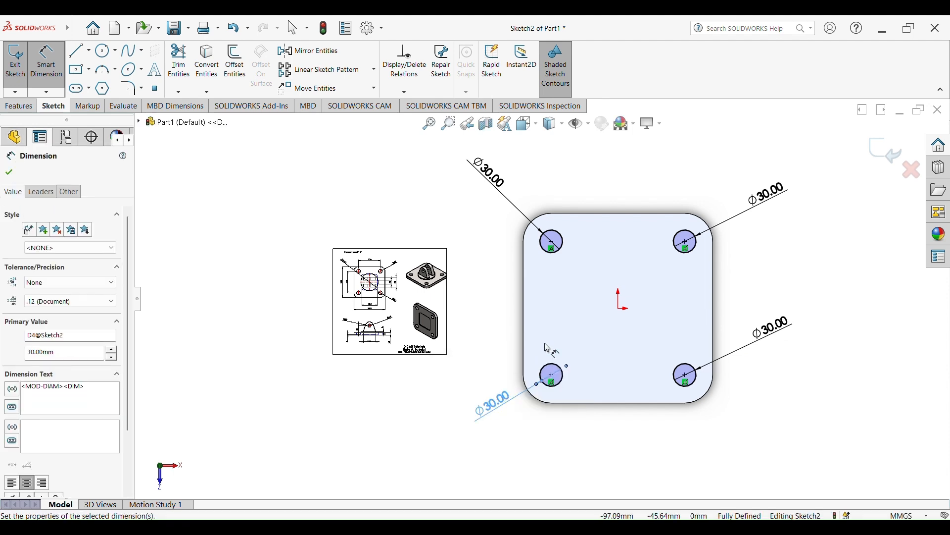
Step: Cut the four corner circles through the plate with a blind Extruded Cut 88 mm deep
click(29, 108)
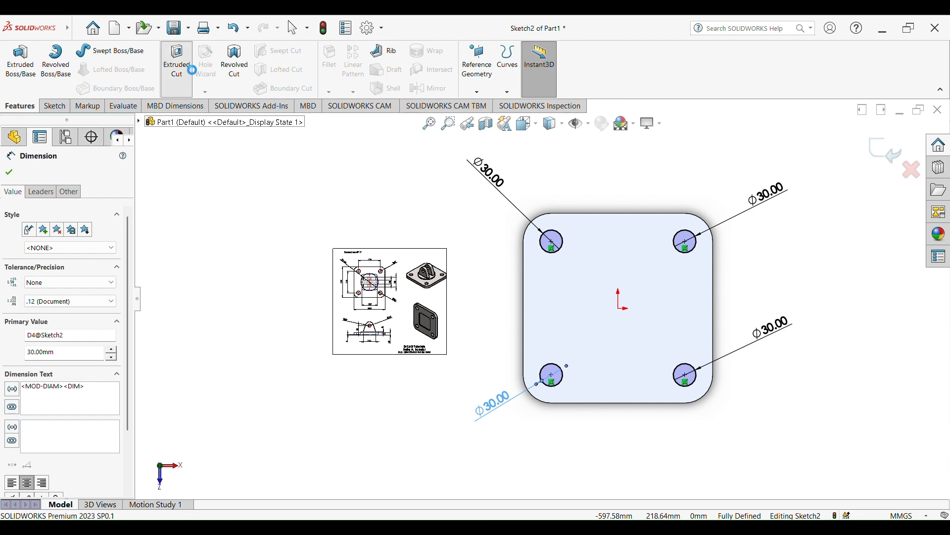
click(177, 63)
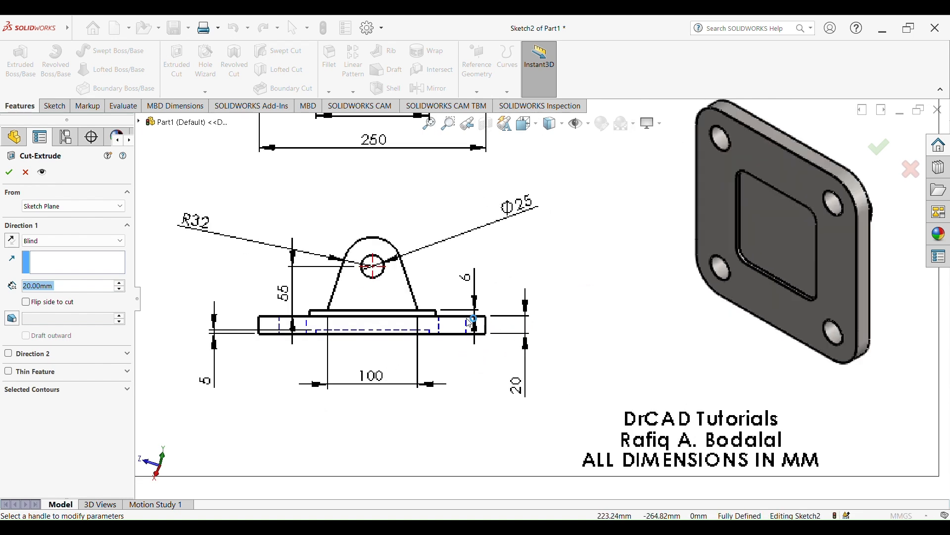
scroll(601, 350, up, 10)
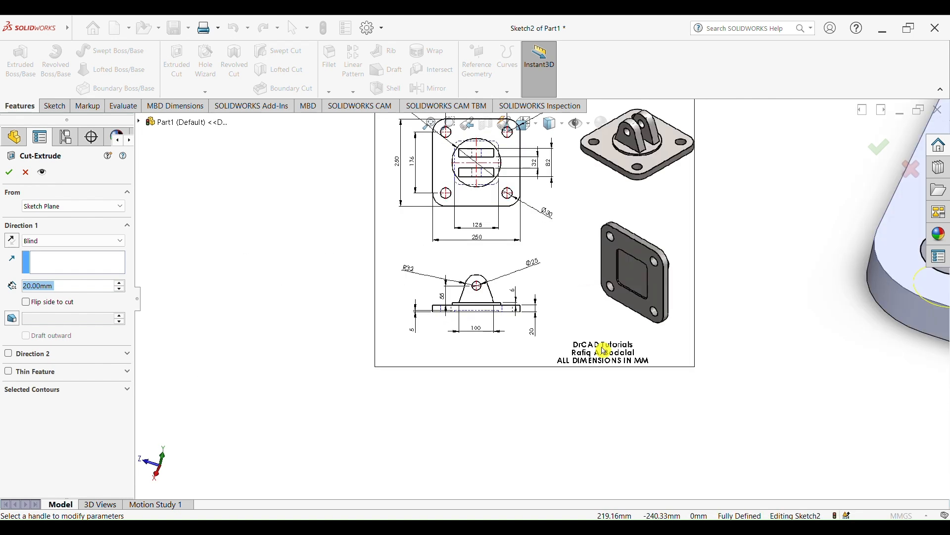
mouse_move(689, 302)
middle_down()
mouse_move(677, 382)
mouse_move(719, 310)
middle_up()
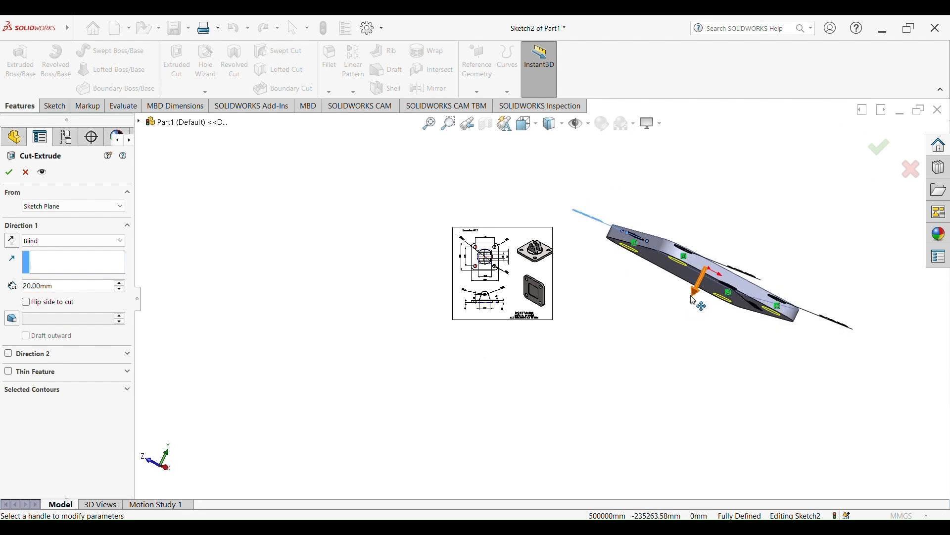
drag(700, 296, 678, 328)
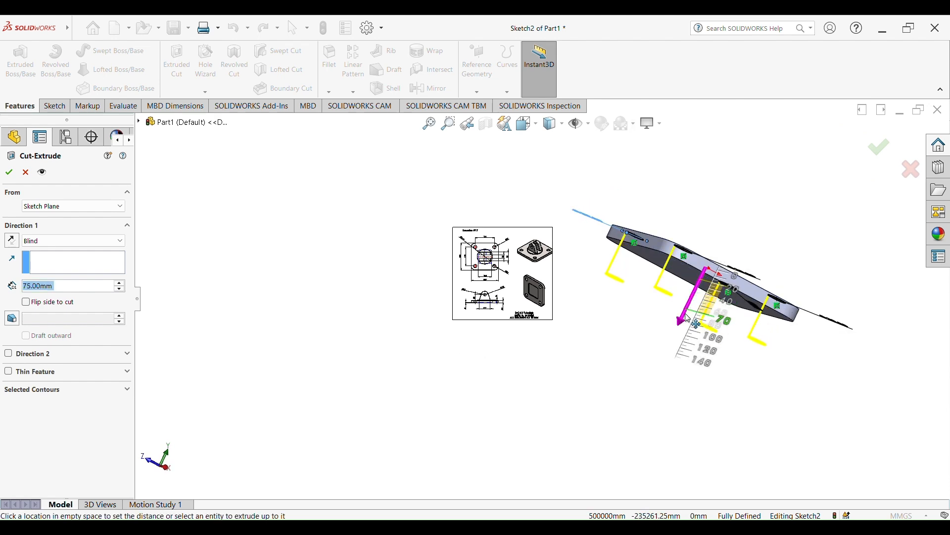
middle_drag(675, 328, 660, 361)
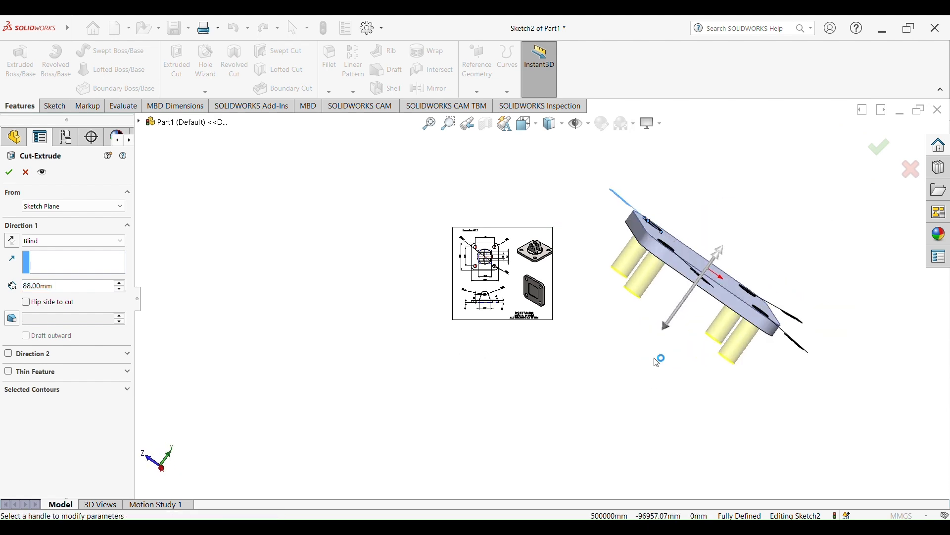
click(880, 147)
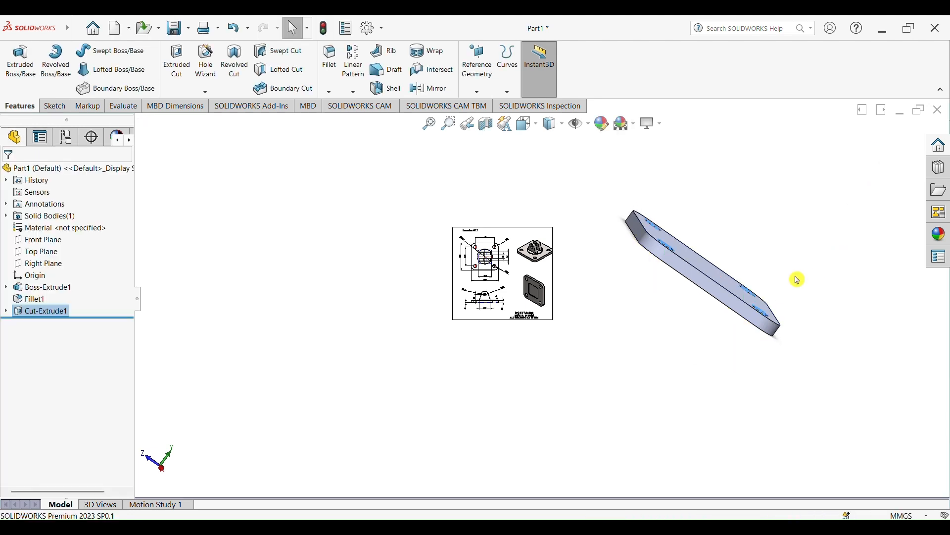
Step: Inspect the plate's corner holes and examine the underside recess and its dimensions on the Exercise #17 drawing
scroll(718, 297, up, 4)
scroll(551, 331, down, 4)
click(639, 281)
middle_drag(669, 316, 617, 340)
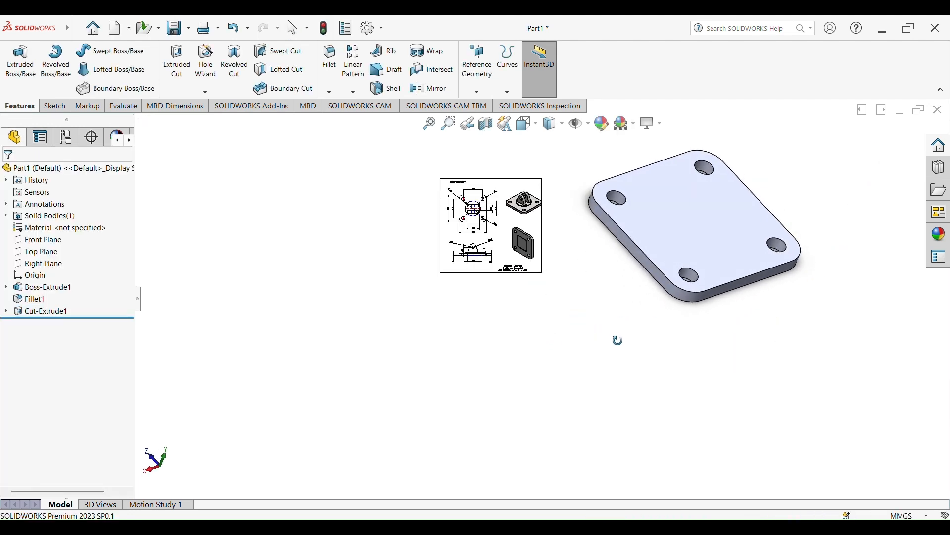
scroll(681, 218, up, 2)
scroll(646, 258, down, 3)
scroll(391, 213, down, 6)
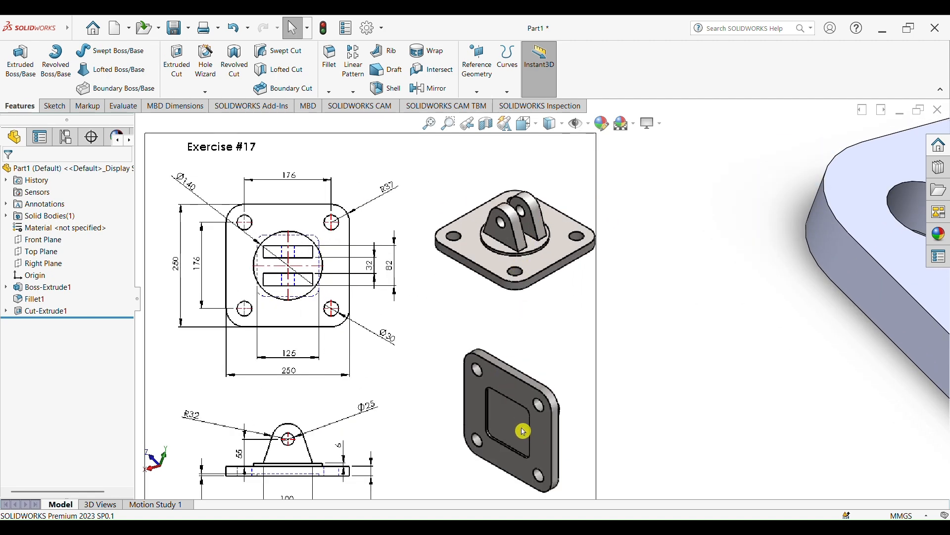
scroll(520, 411, up, 2)
scroll(540, 342, down, 4)
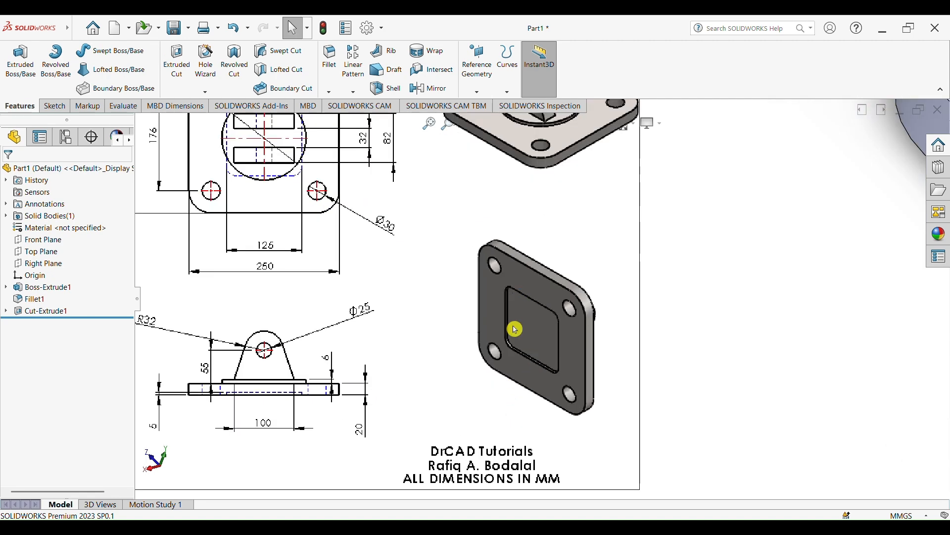
scroll(662, 335, up, 5)
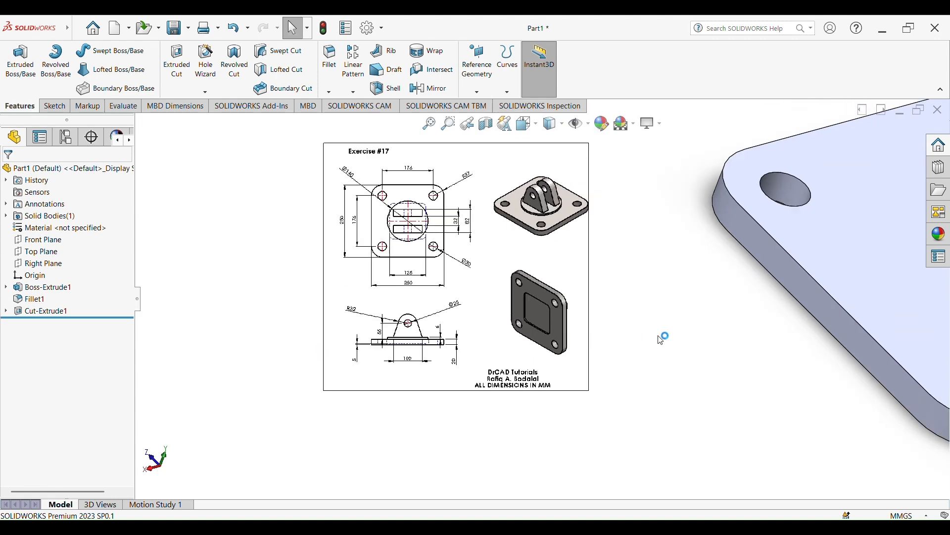
Step: Start a sketch on the plate's bottom face and draw a center rectangle about 117 by 113 mm from the origin
mouse_move(632, 381)
middle_down()
mouse_move(711, 342)
mouse_move(711, 280)
middle_up()
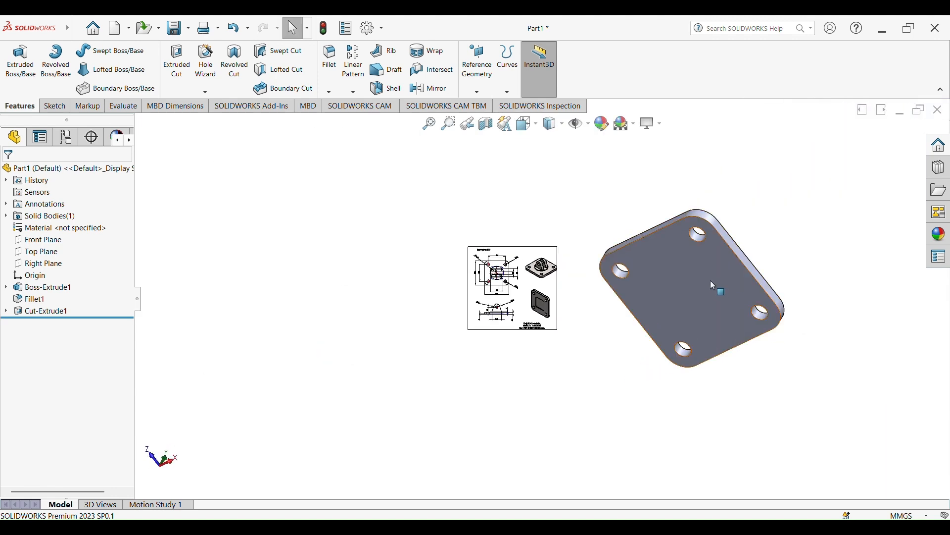
click(711, 280)
click(755, 252)
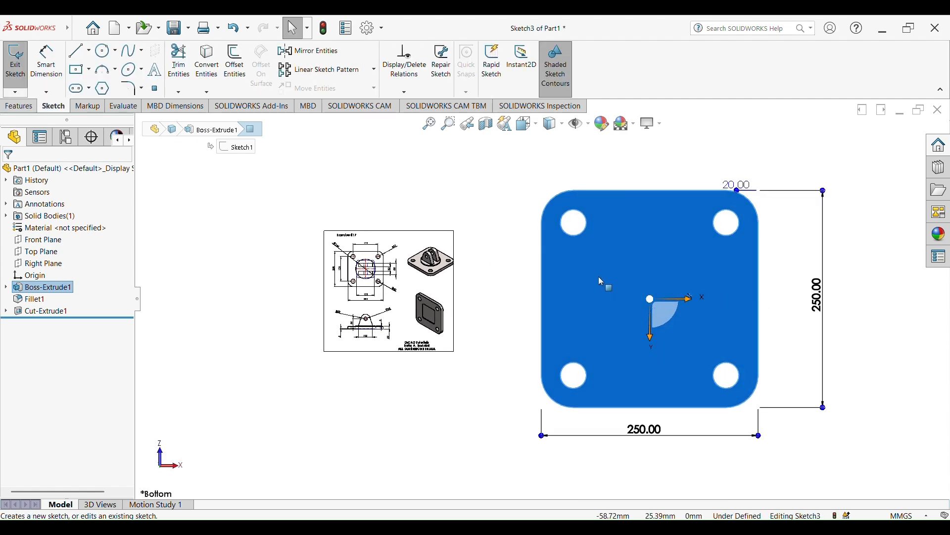
click(82, 74)
scroll(319, 270, down, 5)
scroll(419, 272, down, 4)
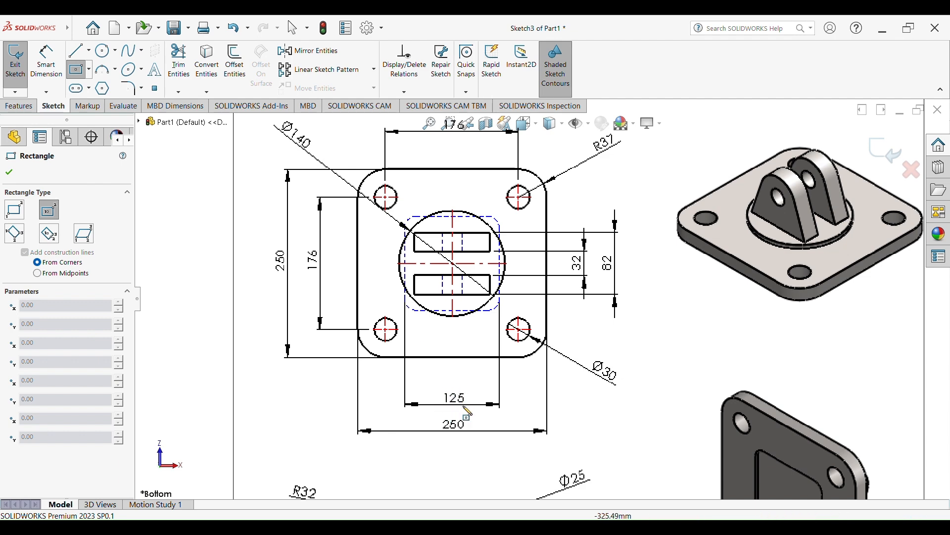
scroll(579, 394, up, 4)
scroll(744, 355, up, 6)
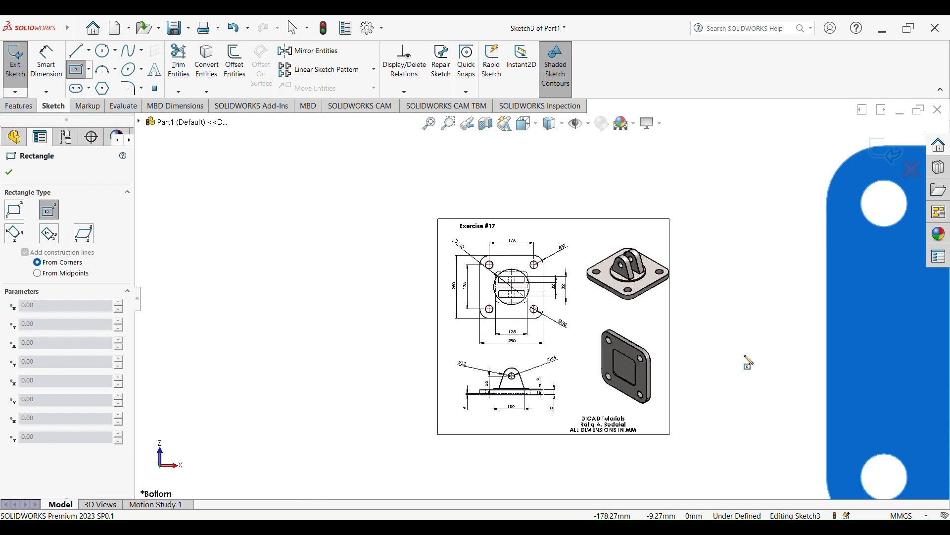
scroll(805, 330, down, 3)
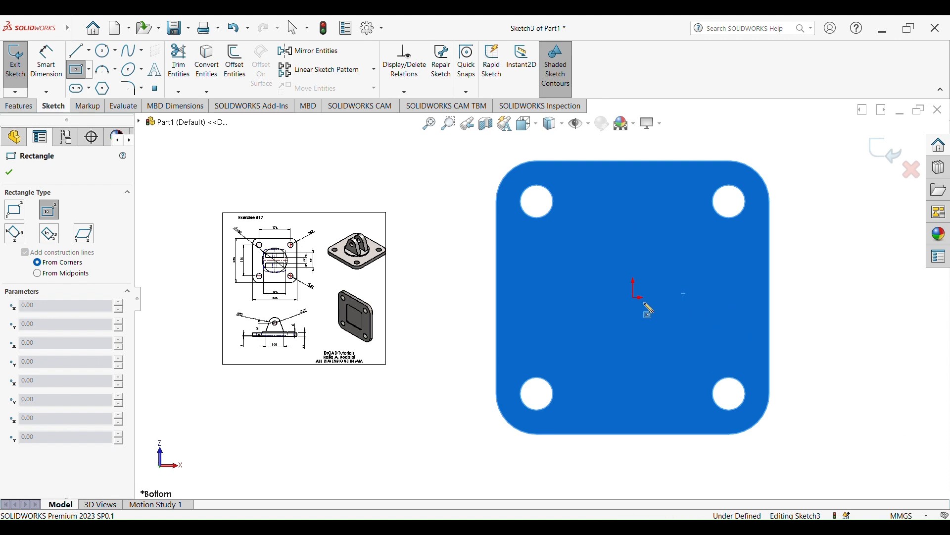
click(635, 298)
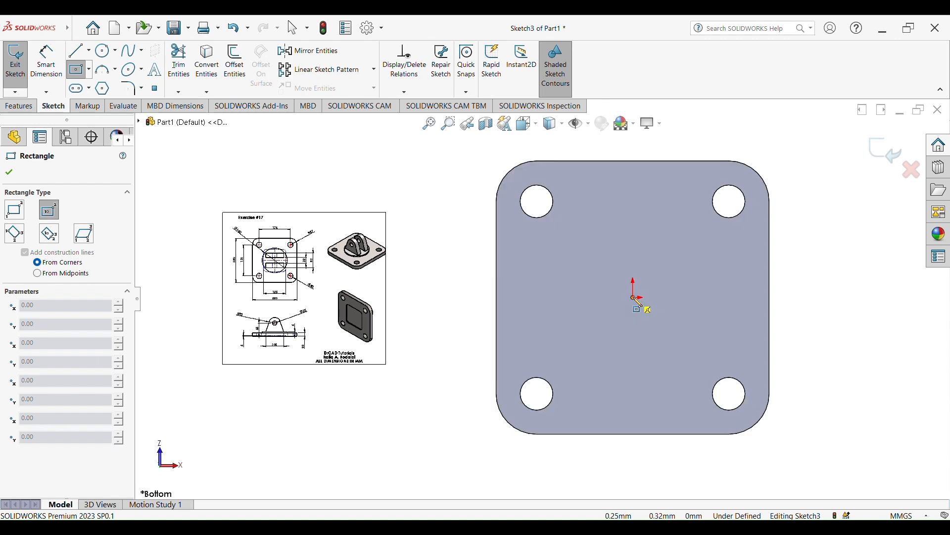
click(701, 365)
Step: Dimension the rectangle's height and width to 125 mm each
click(46, 62)
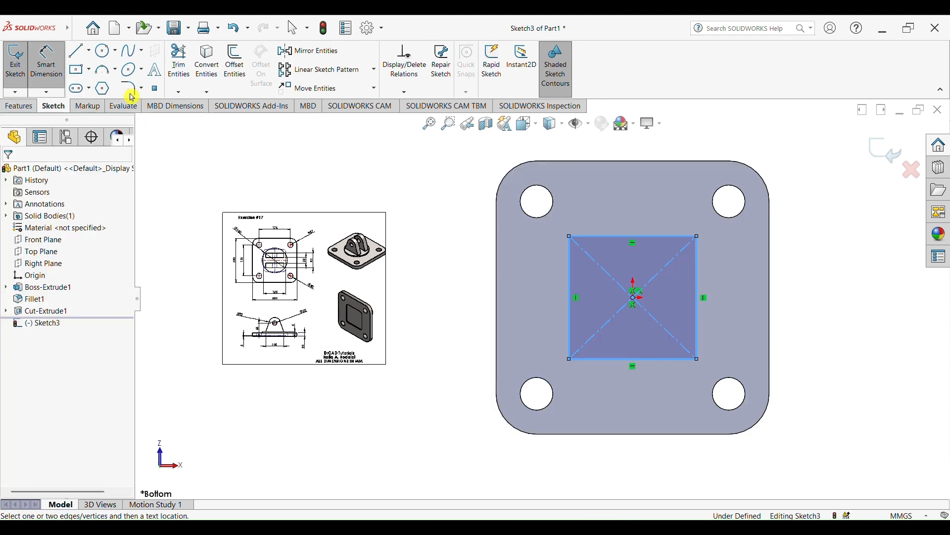
click(701, 264)
click(815, 297)
text(12)
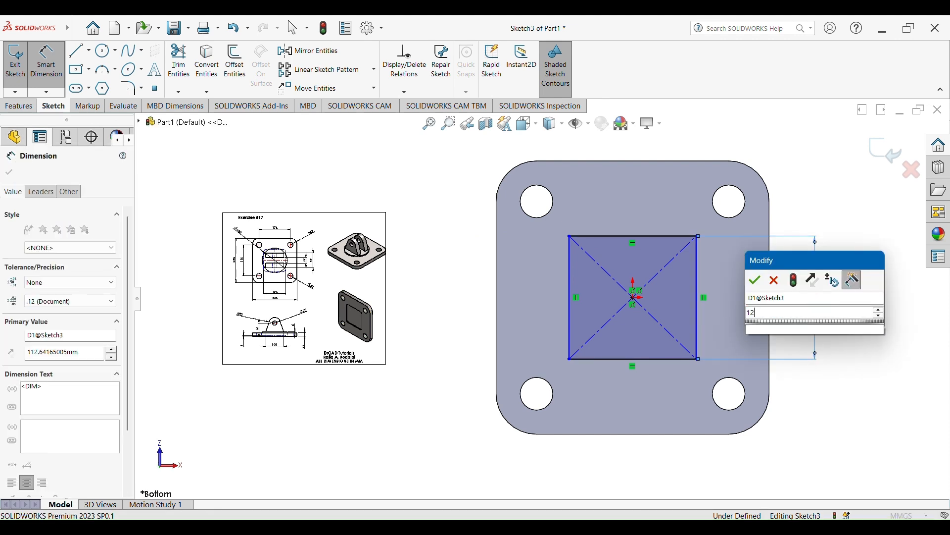
text(5)
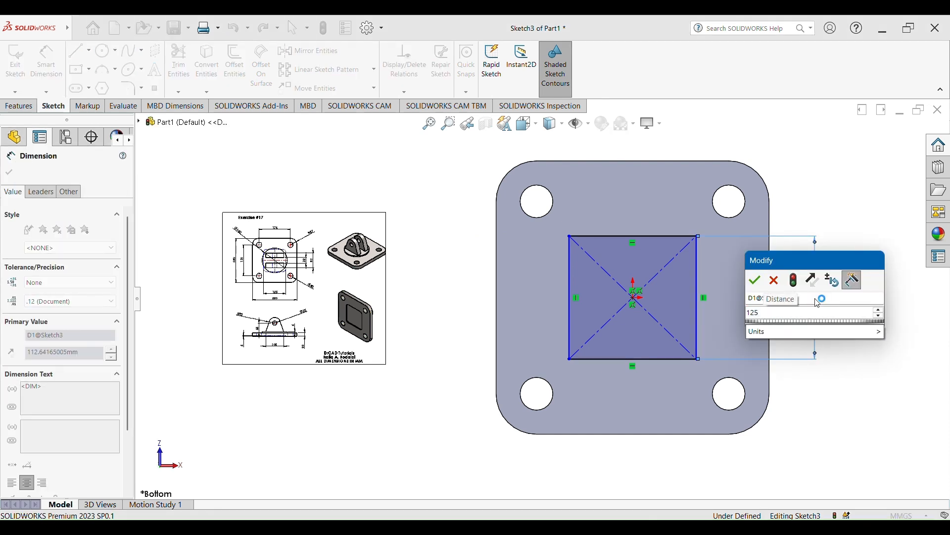
key(Return)
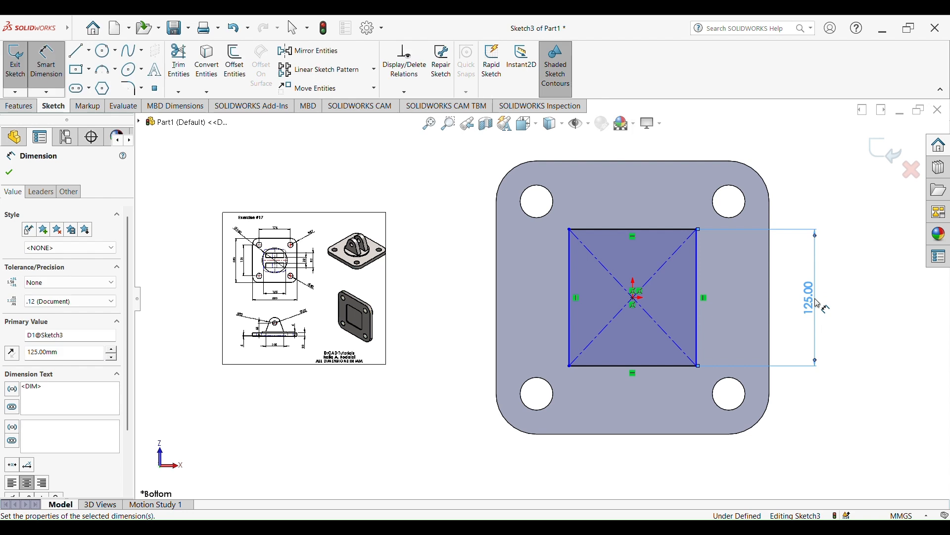
click(678, 237)
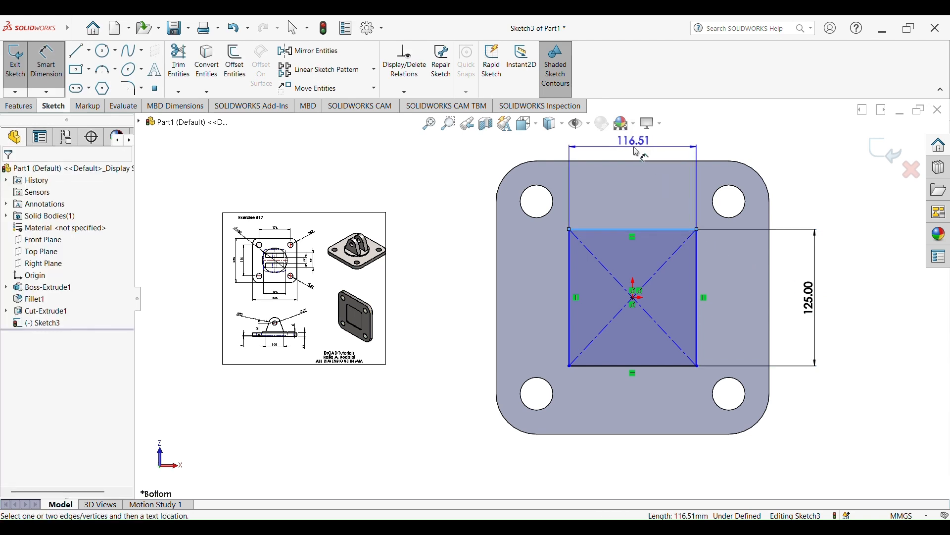
click(631, 146)
text(125)
key(Return)
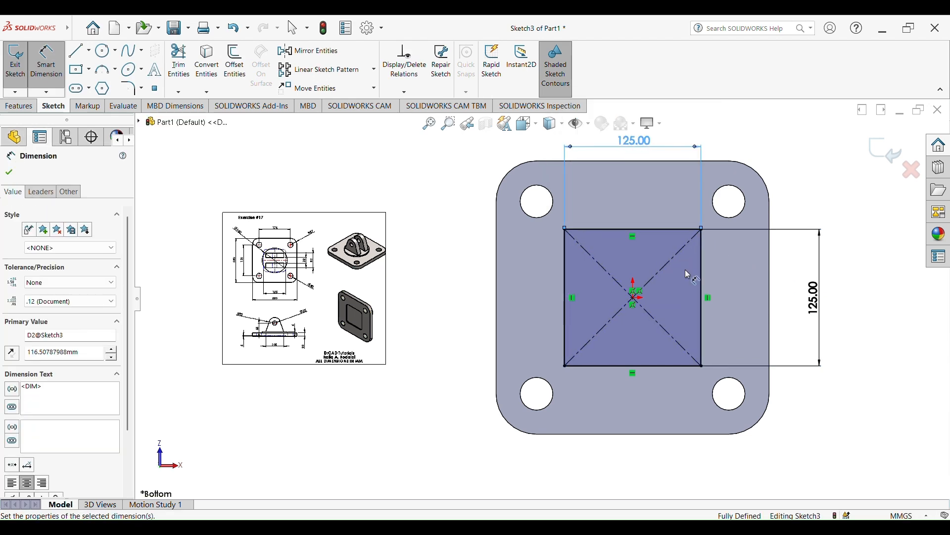
scroll(688, 279, down, 2)
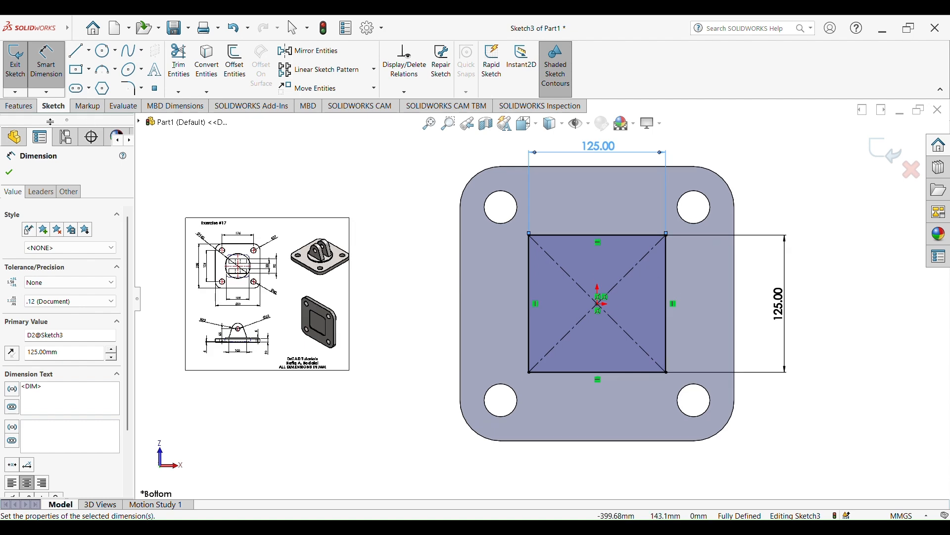
Step: Cut the 125 mm square into the plate's underside with a blind Extruded Cut 5 mm deep
click(31, 107)
click(176, 62)
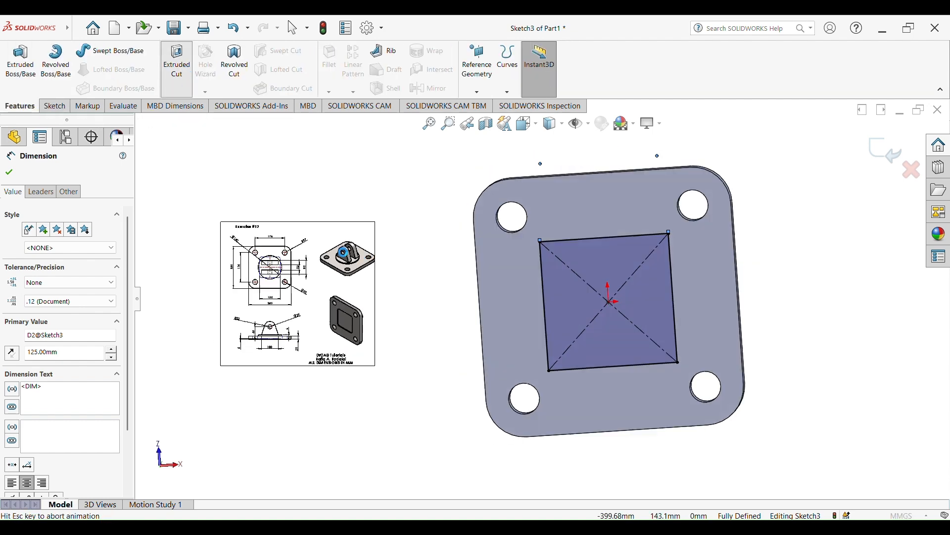
scroll(555, 326, down, 5)
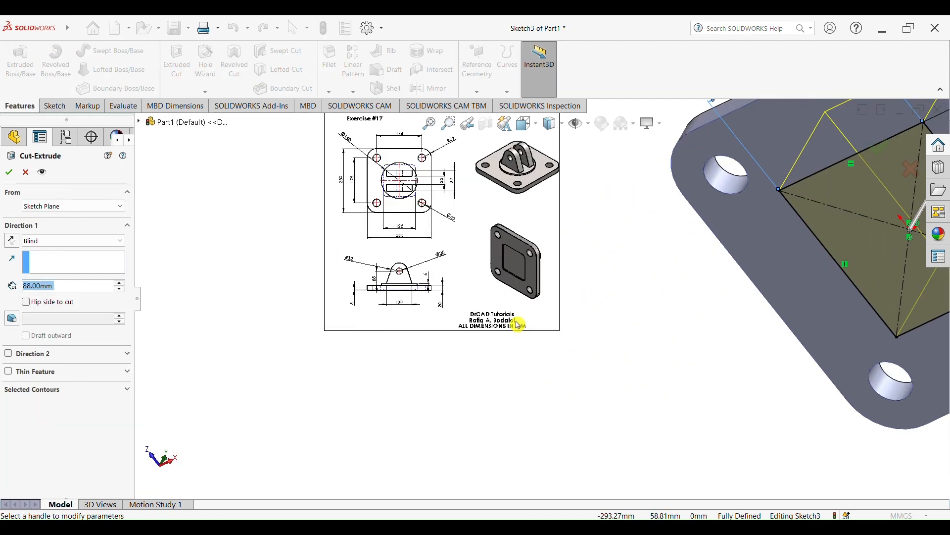
scroll(442, 304, down, 6)
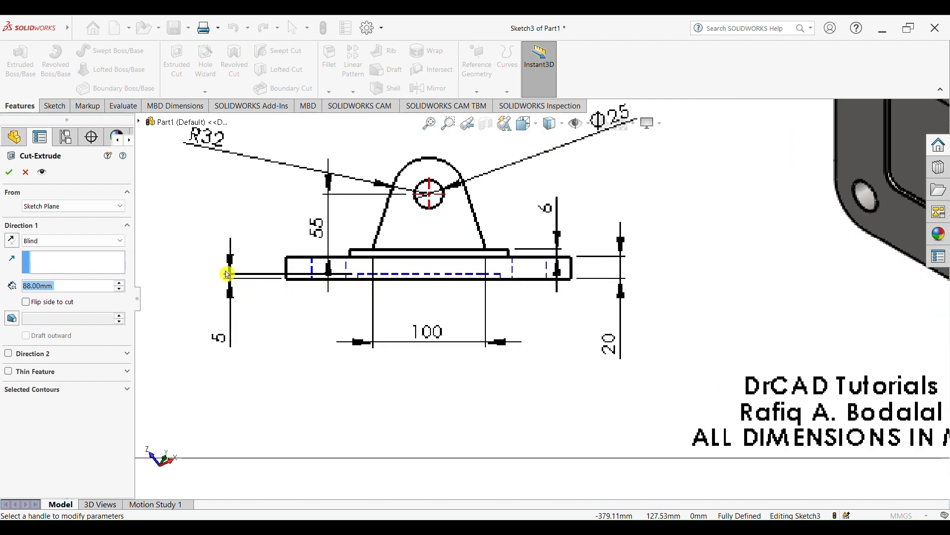
scroll(373, 292, up, 10)
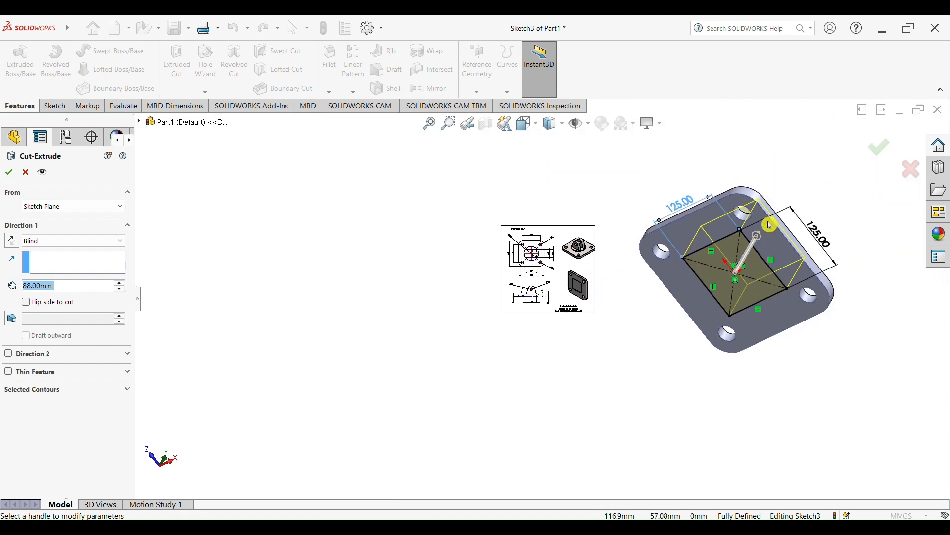
scroll(773, 222, down, 3)
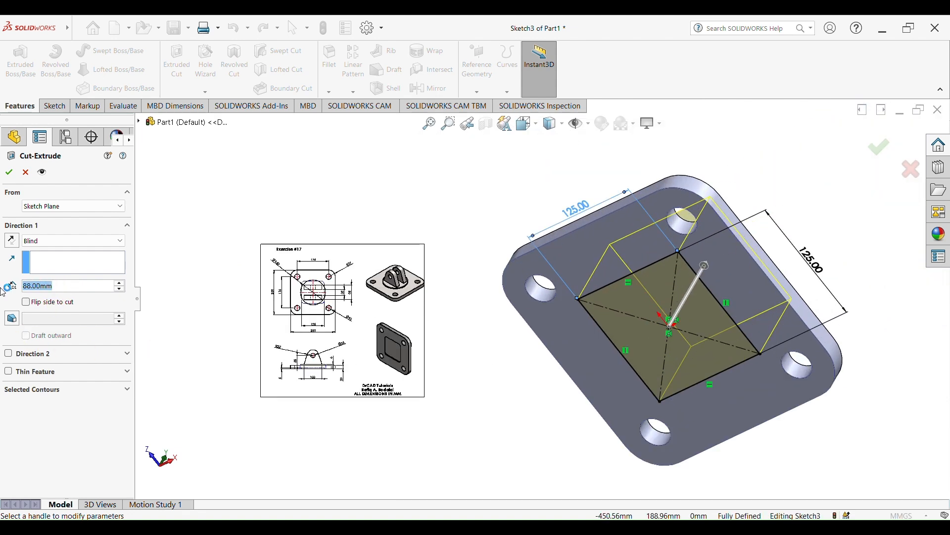
text(5)
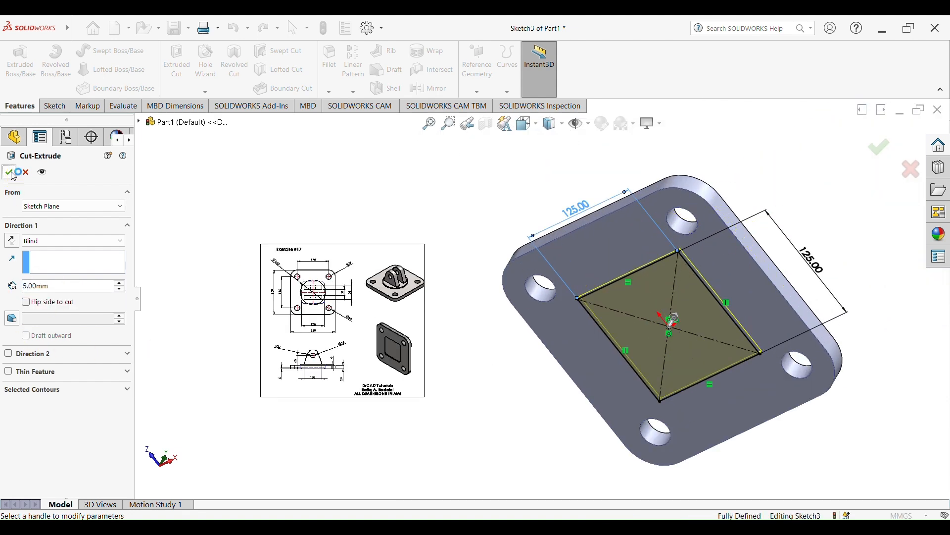
click(13, 175)
click(505, 401)
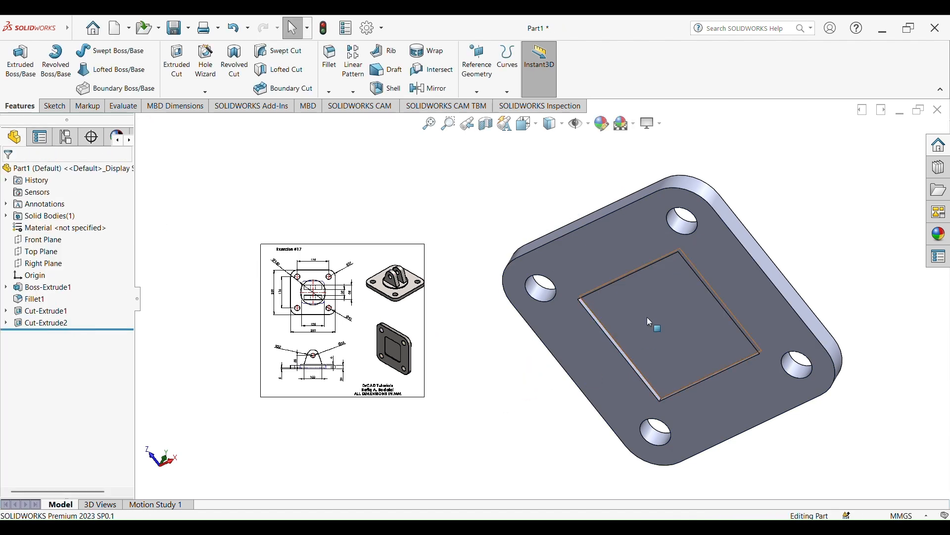
Step: Start a Fillet for the underside recess, check the Exercise #17 drawing, and set the fillet radius to 2 mm
scroll(645, 317, down, 3)
scroll(601, 306, up, 5)
middle_drag(588, 326, 589, 296)
scroll(559, 305, down, 3)
click(292, 26)
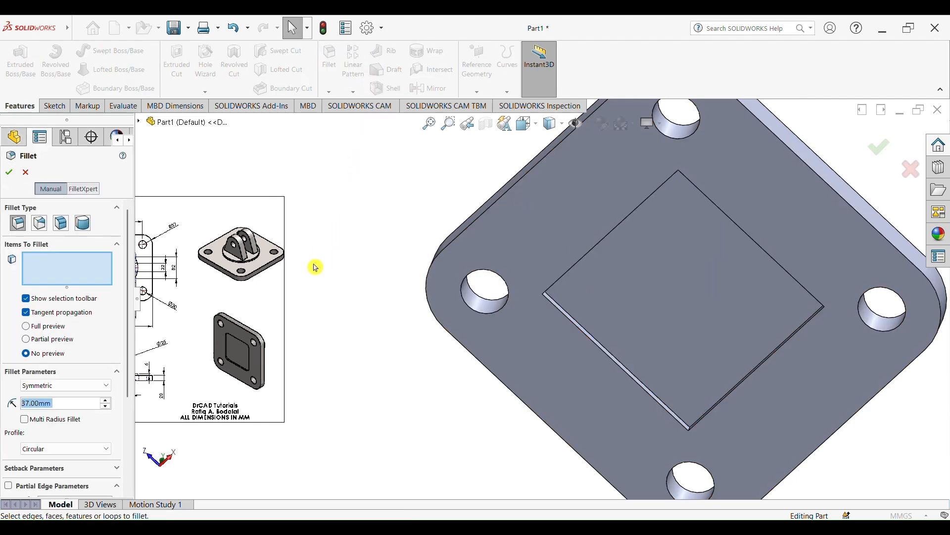
scroll(216, 362, up, 4)
scroll(351, 286, down, 8)
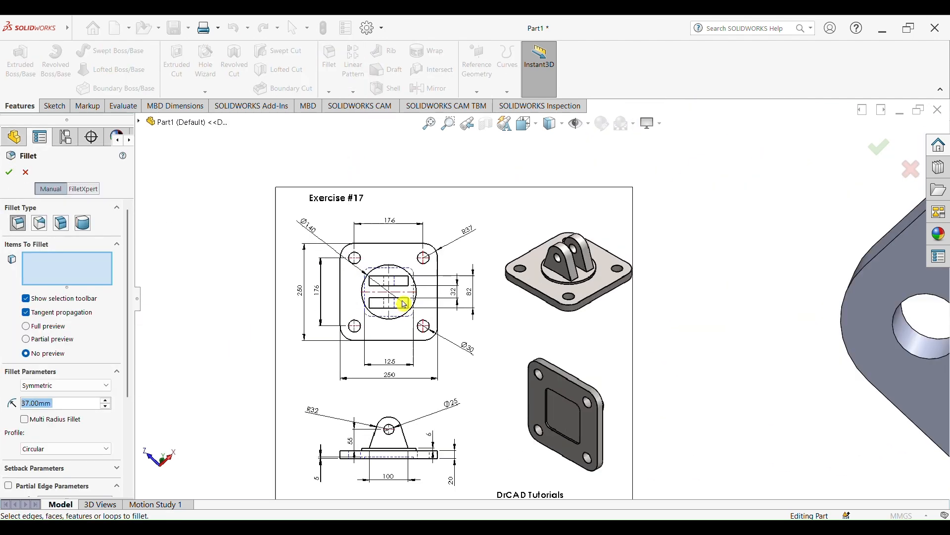
scroll(431, 363, up, 4)
scroll(513, 250, down, 5)
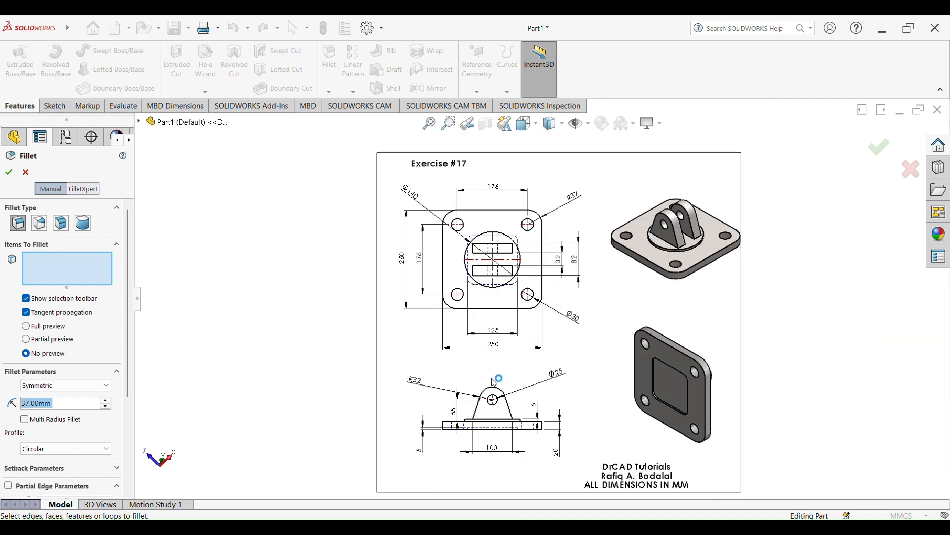
scroll(530, 271, down, 1)
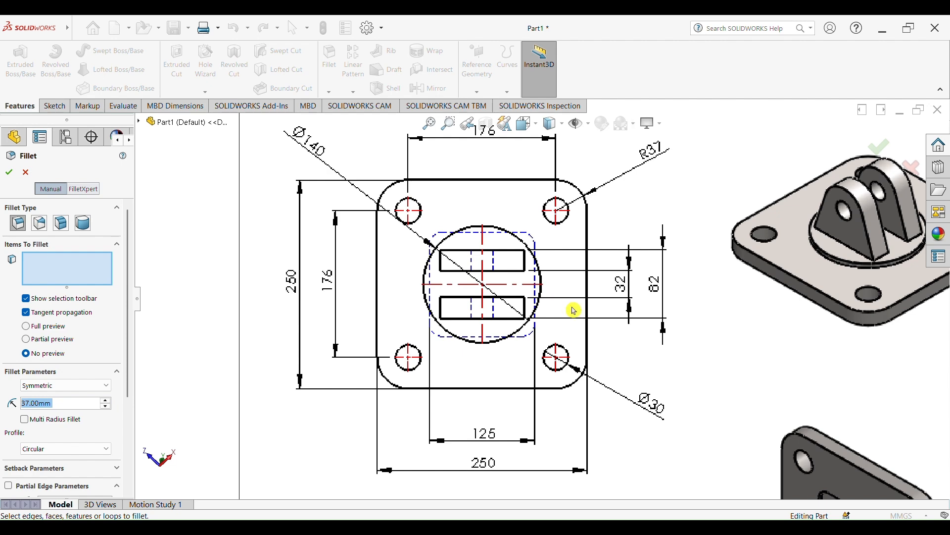
scroll(611, 349, up, 4)
scroll(721, 350, down, 6)
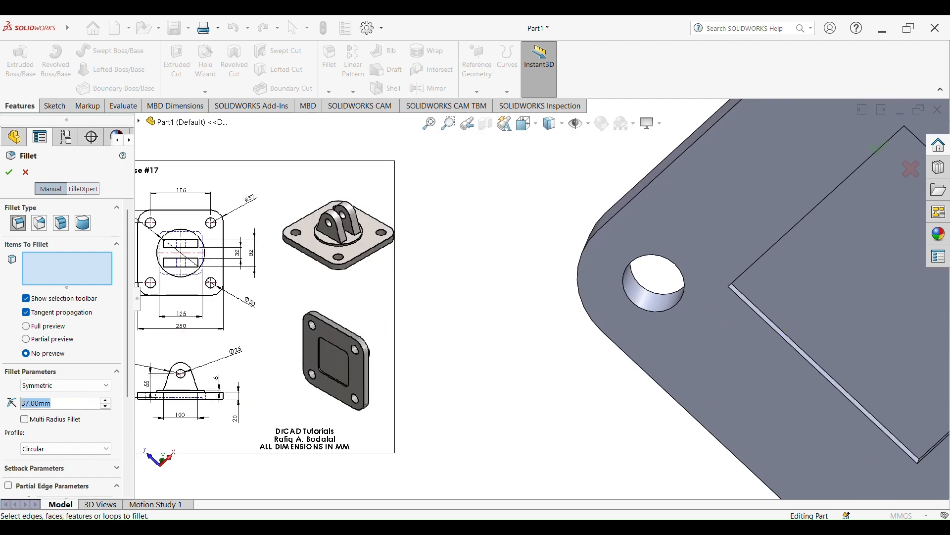
text(2)
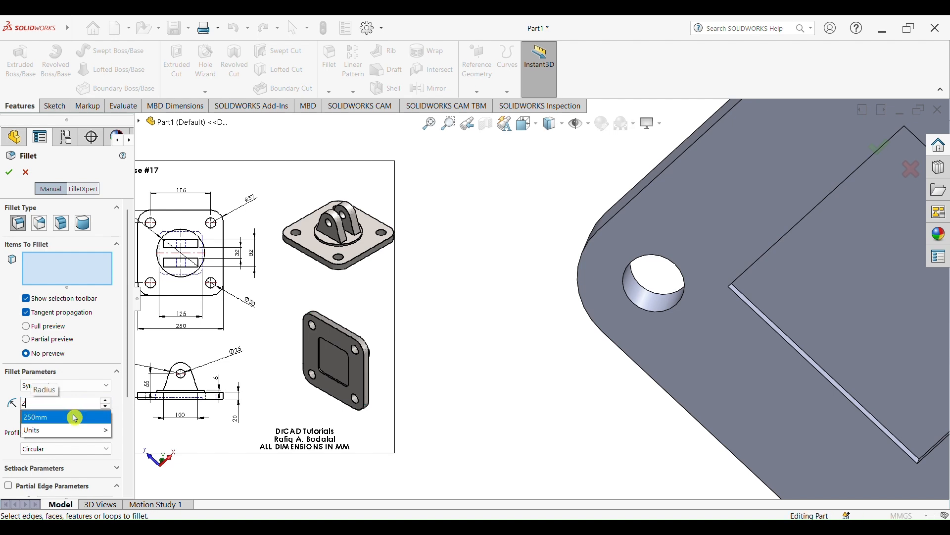
click(557, 357)
Step: Select two of the short vertical corner edges of the underside recess as the items to fillet
scroll(537, 374, up, 4)
scroll(696, 313, down, 3)
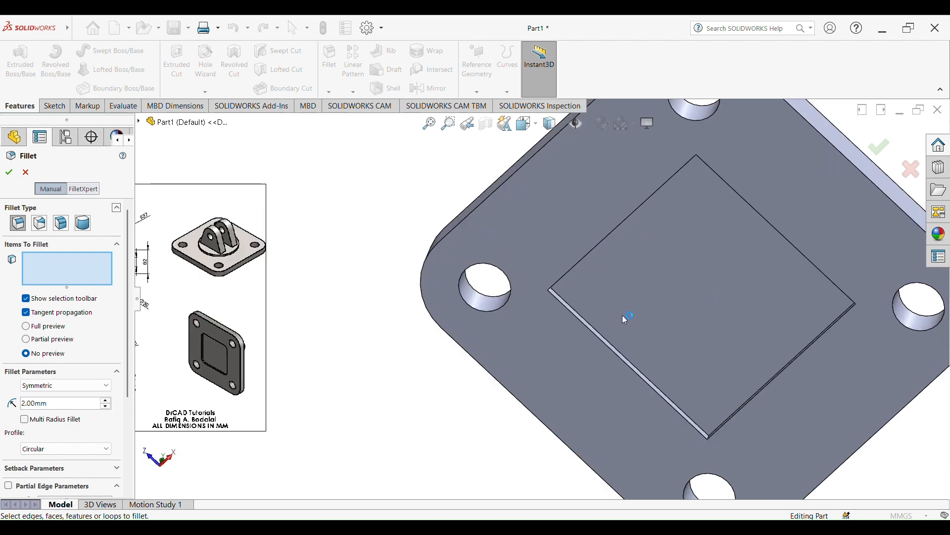
middle_drag(622, 315, 583, 314)
scroll(570, 291, down, 3)
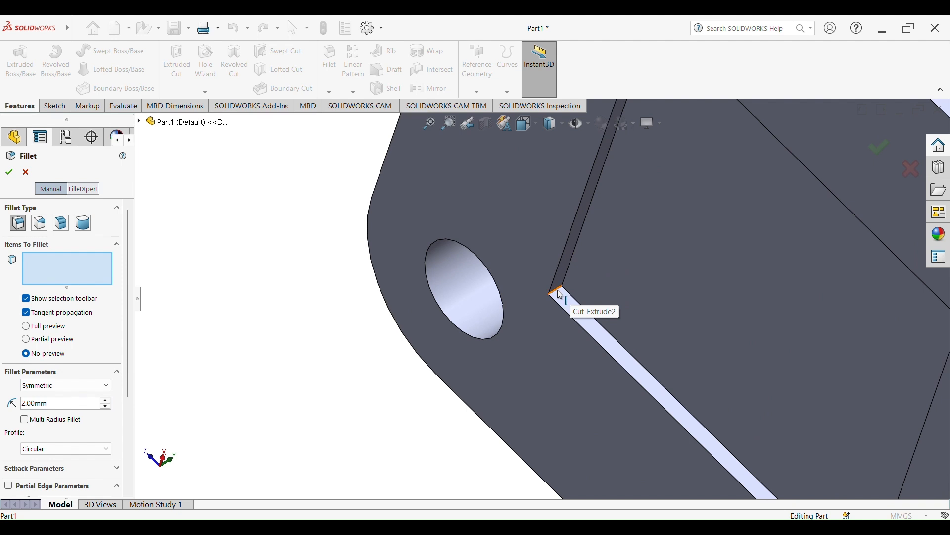
click(560, 295)
scroll(594, 248, up, 4)
mouse_move(630, 227)
middle_down()
mouse_move(619, 258)
mouse_move(640, 286)
middle_up()
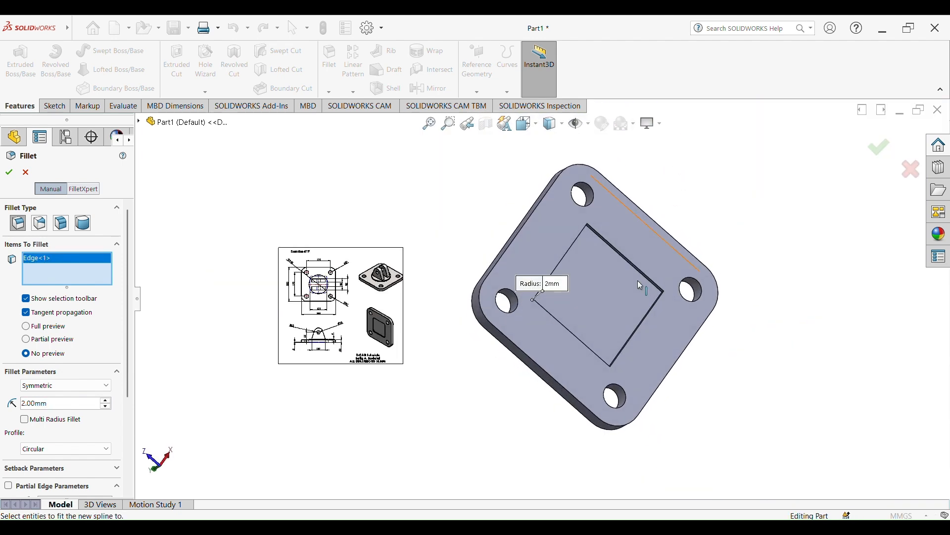
scroll(584, 239, down, 6)
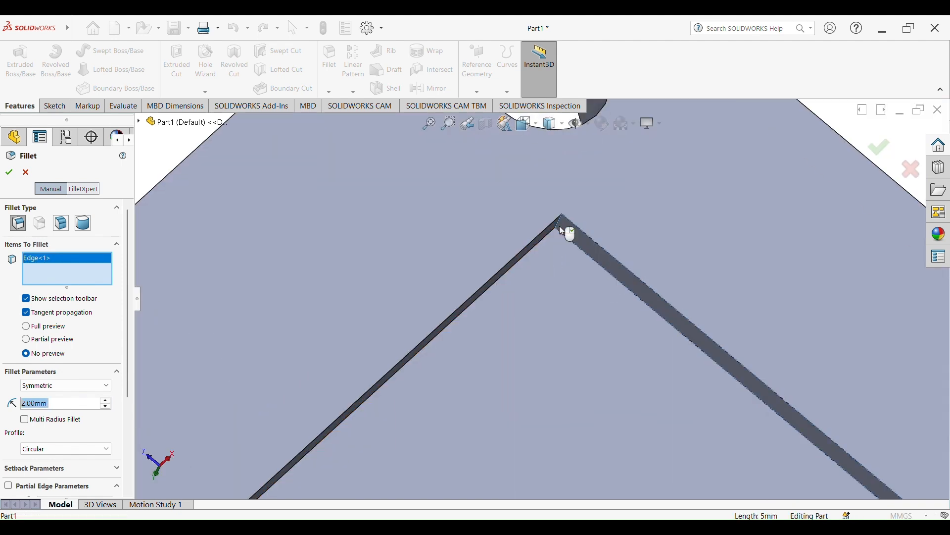
click(560, 225)
click(559, 225)
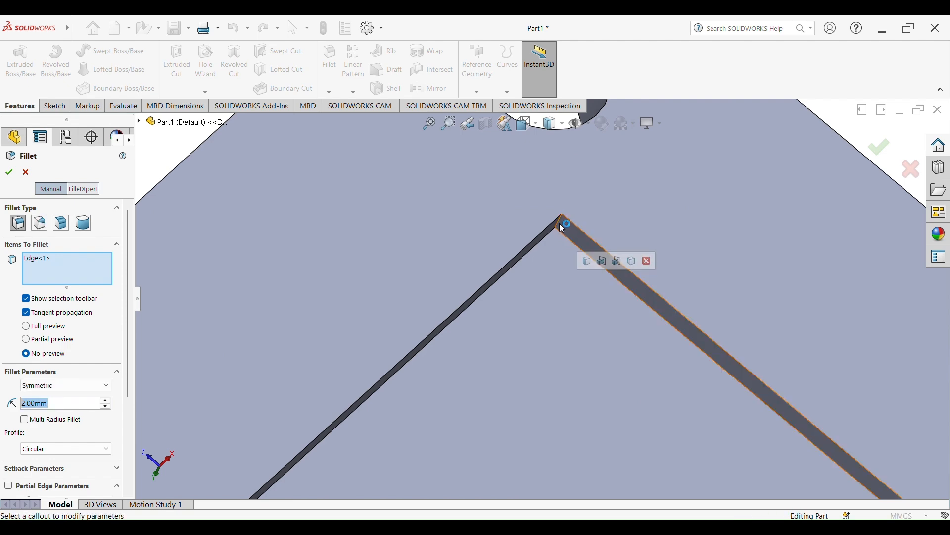
click(560, 224)
middle_drag(613, 339, 624, 293)
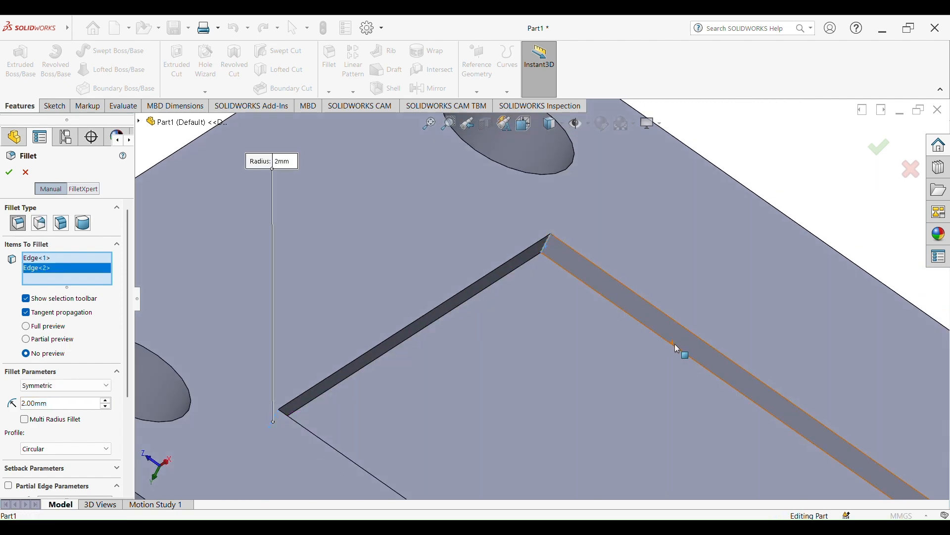
Step: Add the recess's remaining two vertical corner edges to the selection and apply the fillet
mouse_move(675, 344)
middle_down()
mouse_move(439, 414)
mouse_move(495, 436)
mouse_move(492, 332)
mouse_move(545, 381)
mouse_move(526, 341)
mouse_move(632, 357)
mouse_move(713, 409)
mouse_move(711, 512)
middle_up()
scroll(495, 435, up, 7)
scroll(527, 340, down, 5)
click(537, 297)
scroll(538, 297, up, 3)
scroll(713, 409, down, 3)
middle_drag(700, 369, 727, 410)
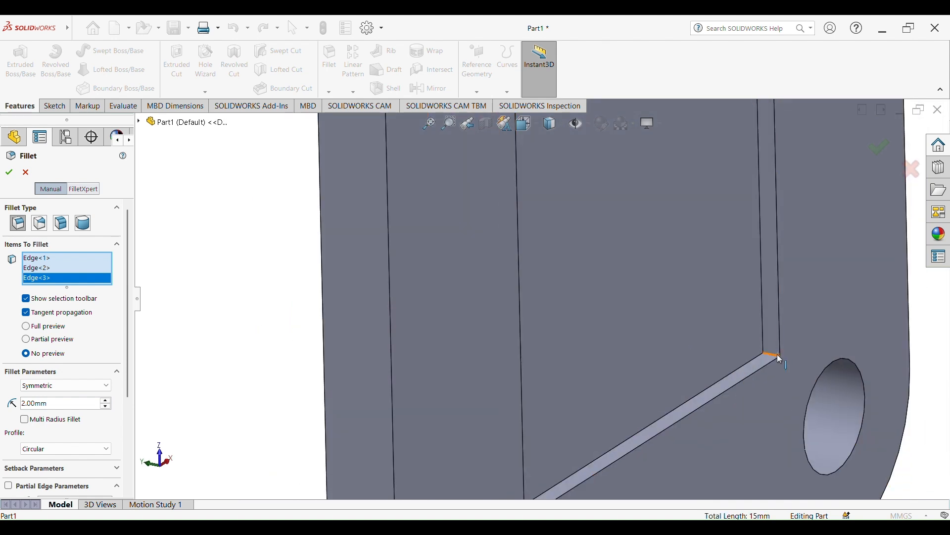
click(773, 358)
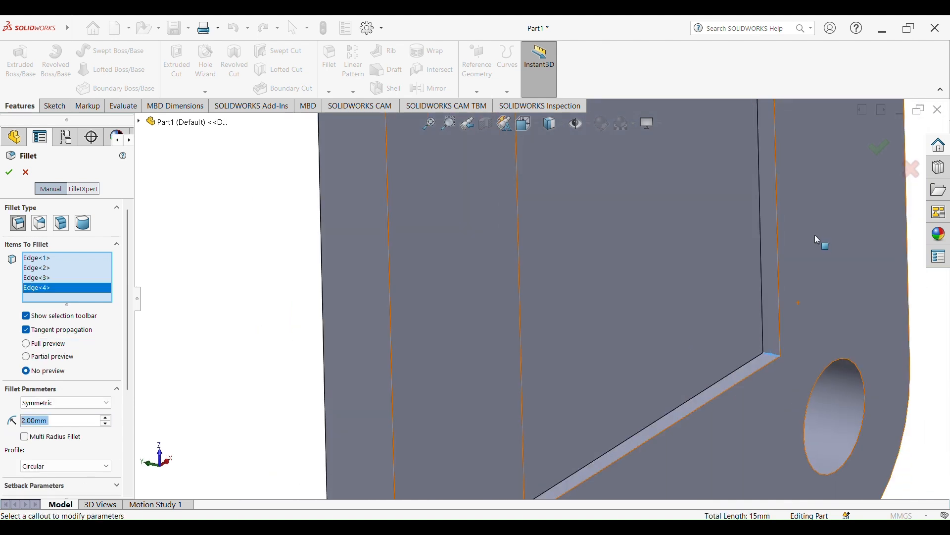
click(882, 151)
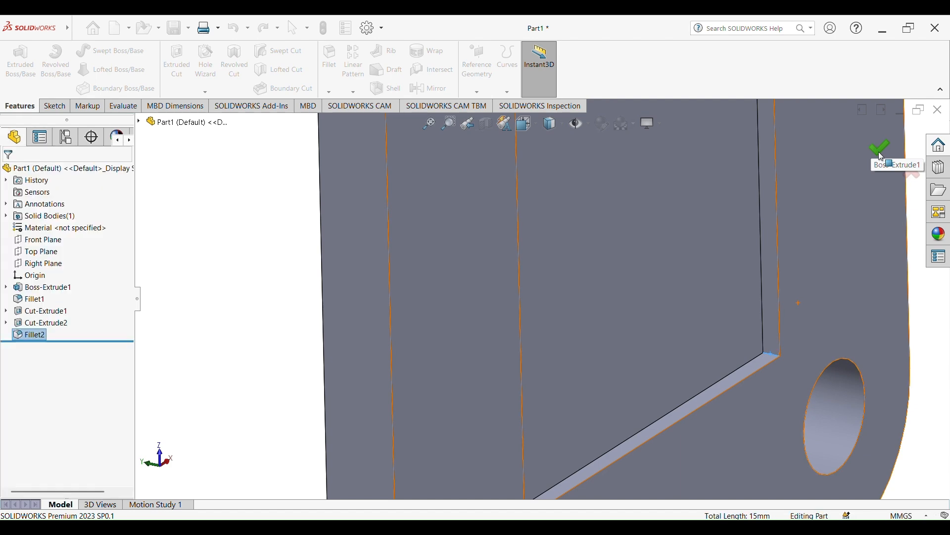
Step: Inspect the recess corners and edit their existing fillet, setting its radius to 5 mm
middle_drag(753, 314, 713, 284)
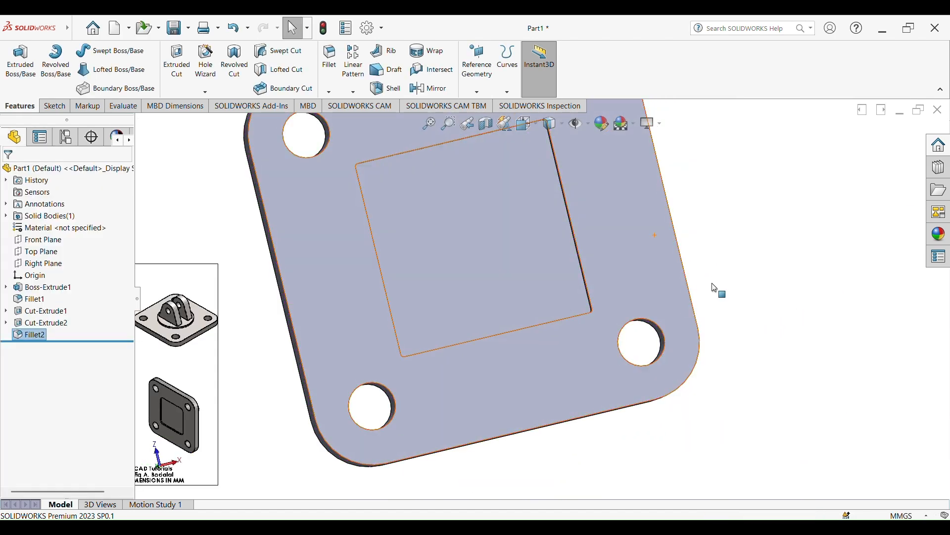
scroll(435, 251, up, 3)
scroll(443, 243, down, 3)
scroll(454, 264, up, 3)
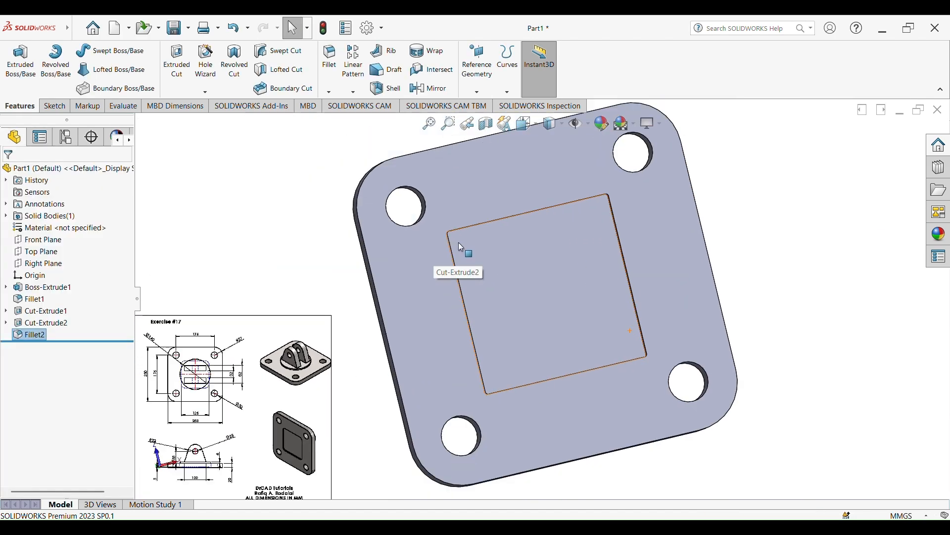
scroll(490, 265, down, 3)
scroll(505, 280, up, 4)
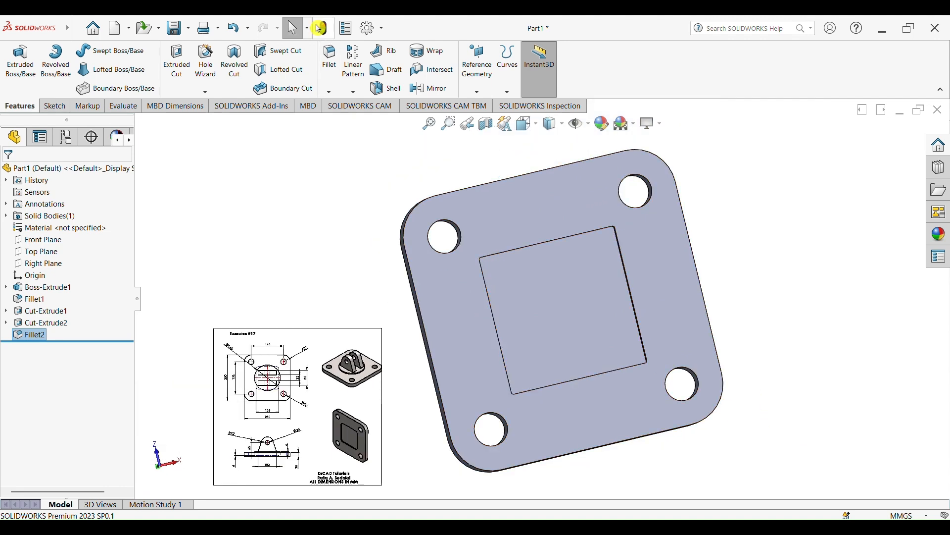
click(329, 59)
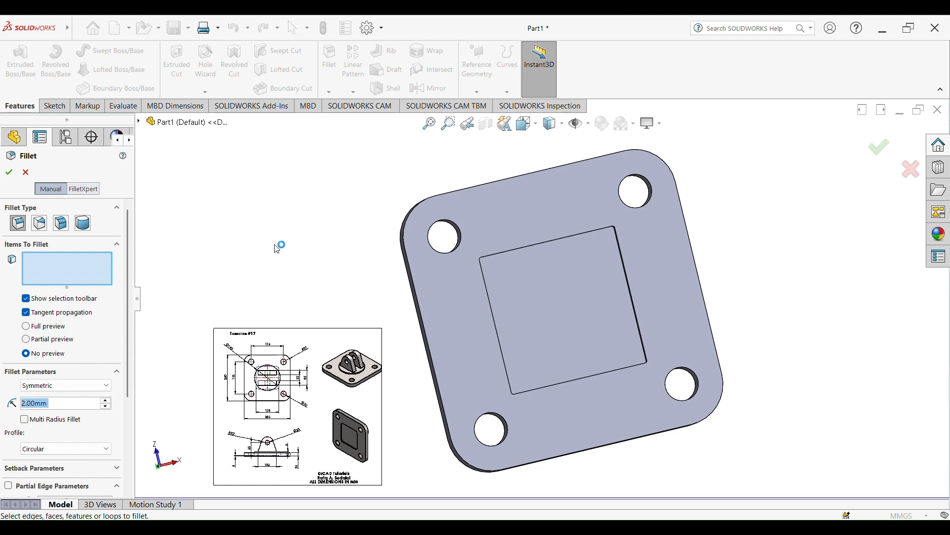
click(26, 168)
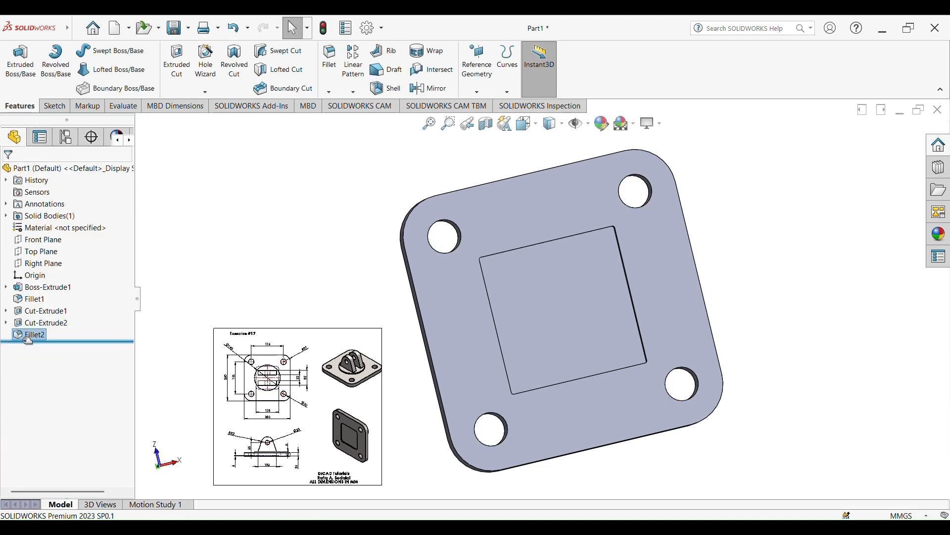
right_click(26, 335)
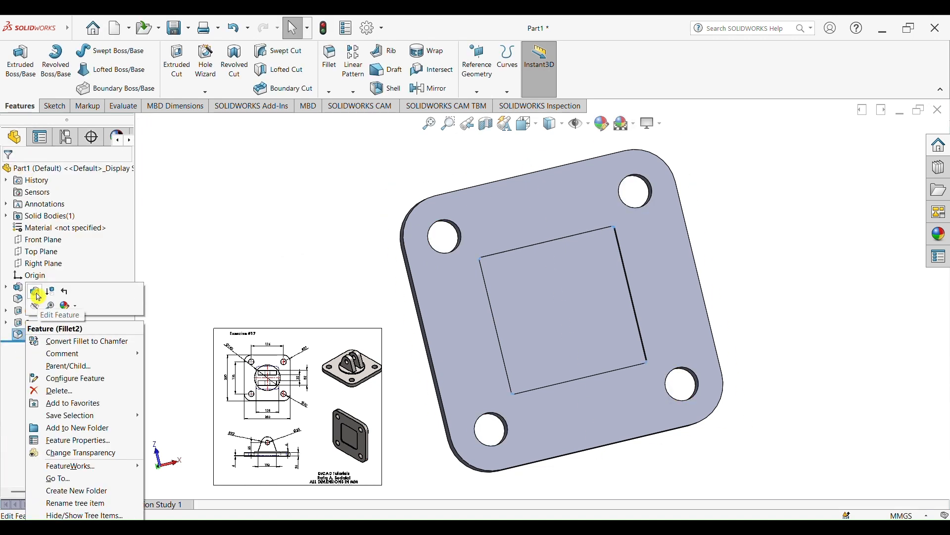
click(36, 292)
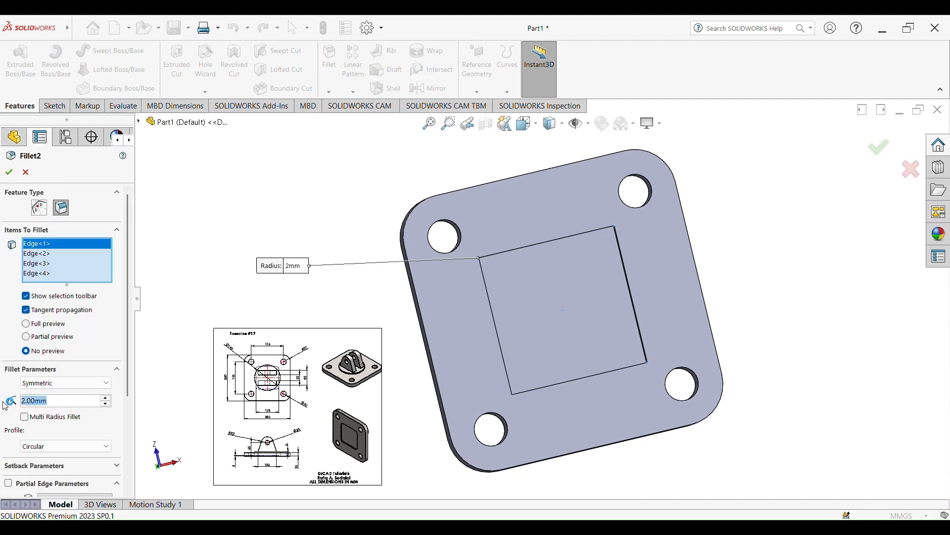
text(5)
key(Return)
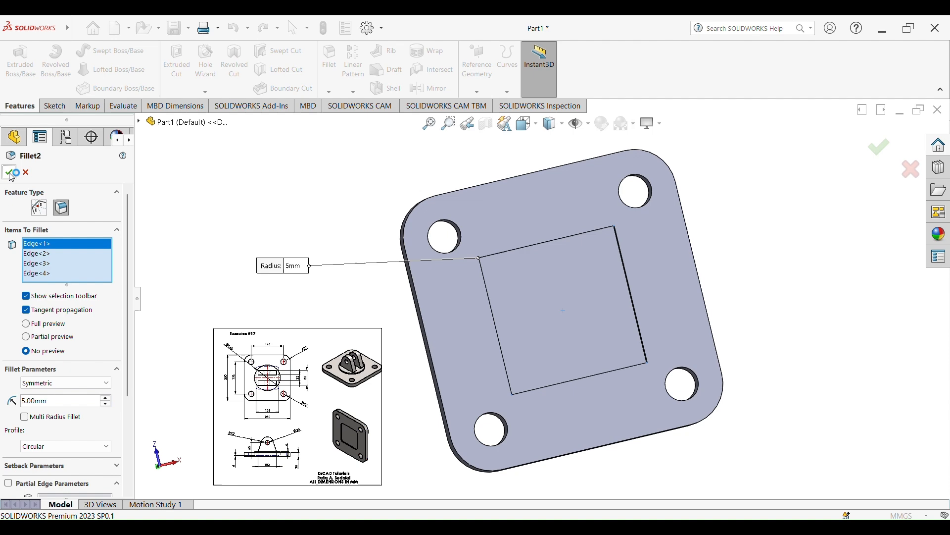
click(10, 173)
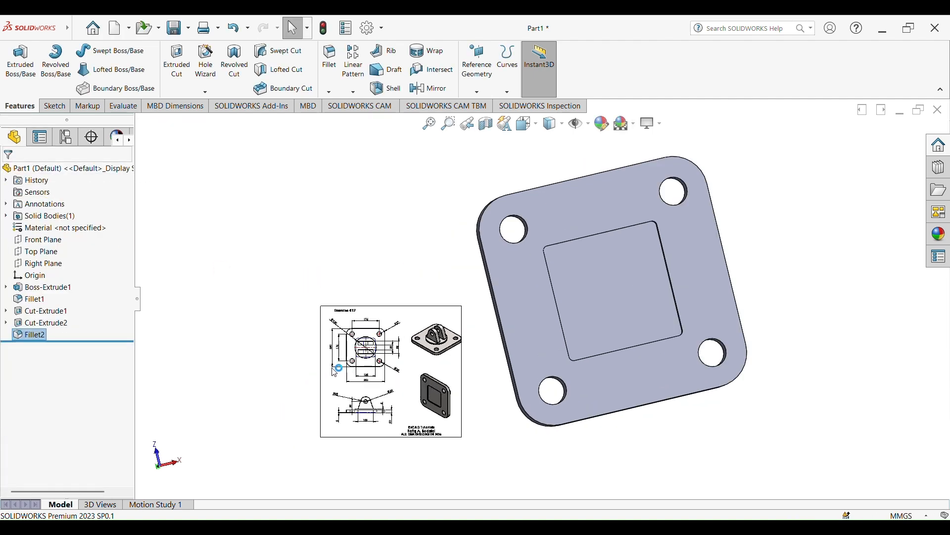
Step: Edit the existing fillet on the underside recess's four corner edges and set its radius to 10 mm
scroll(603, 269, down, 1)
scroll(587, 284, up, 14)
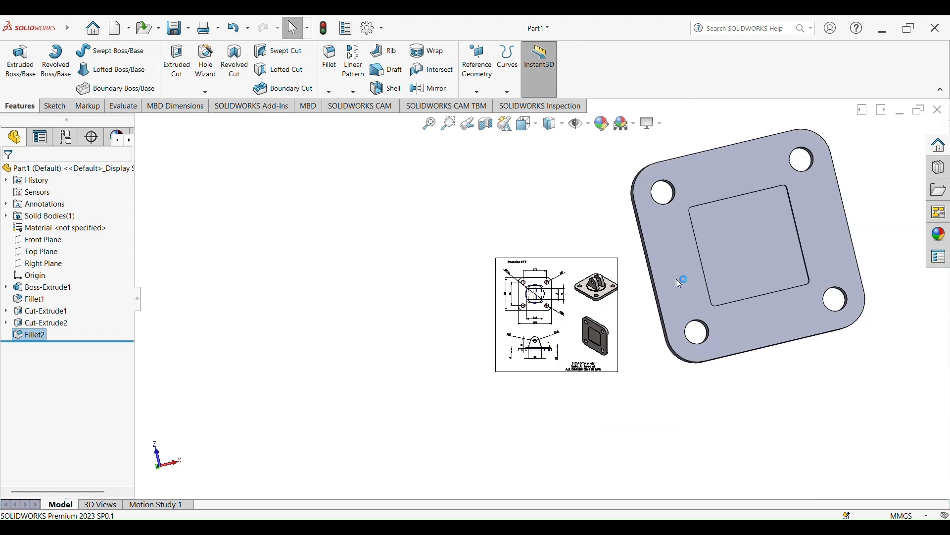
scroll(738, 234, down, 3)
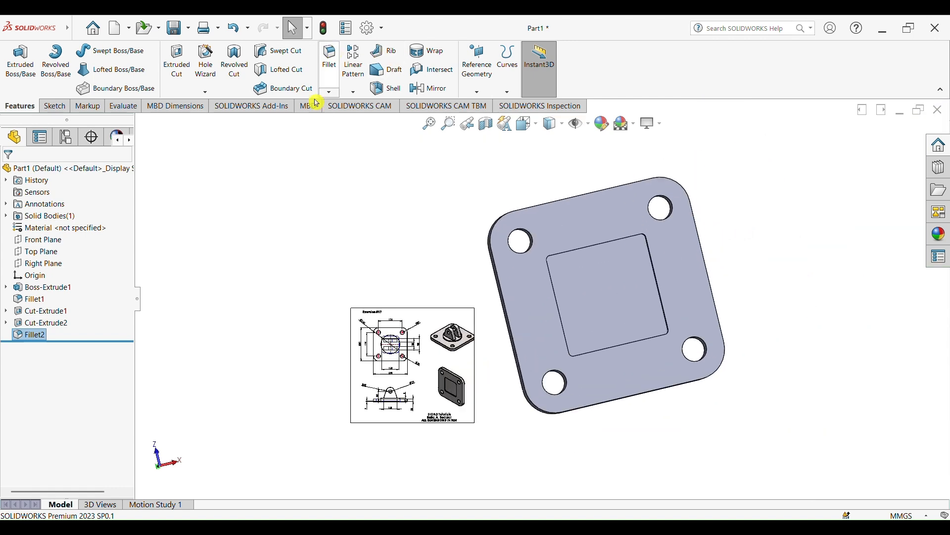
right_click(28, 337)
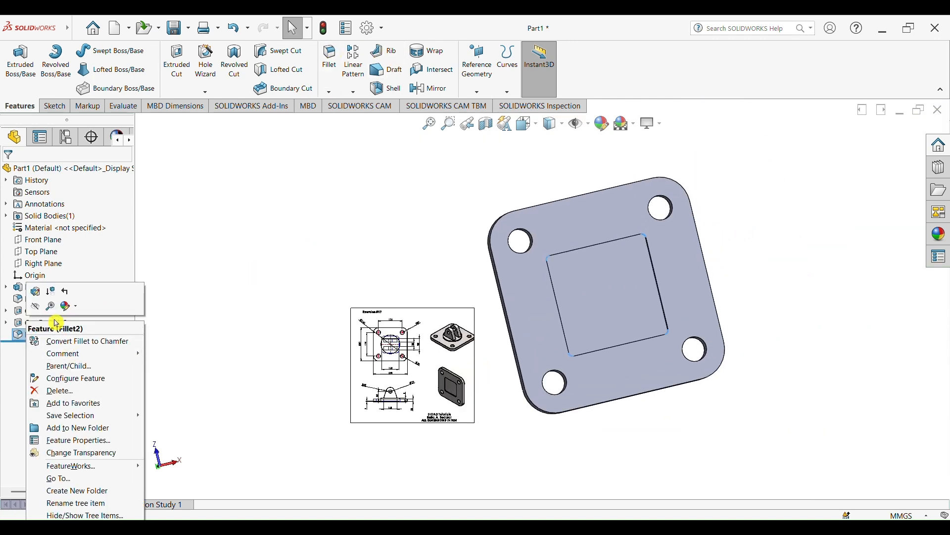
click(36, 291)
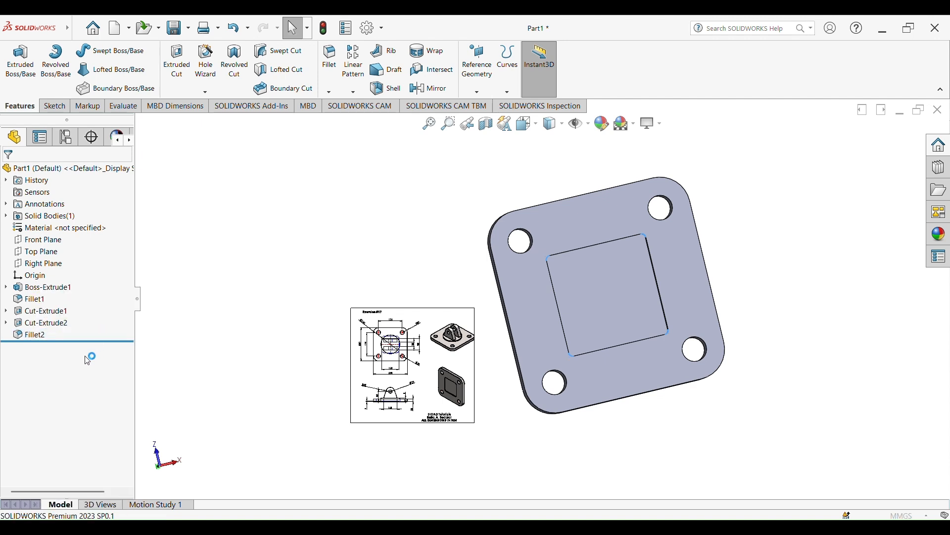
click(65, 403)
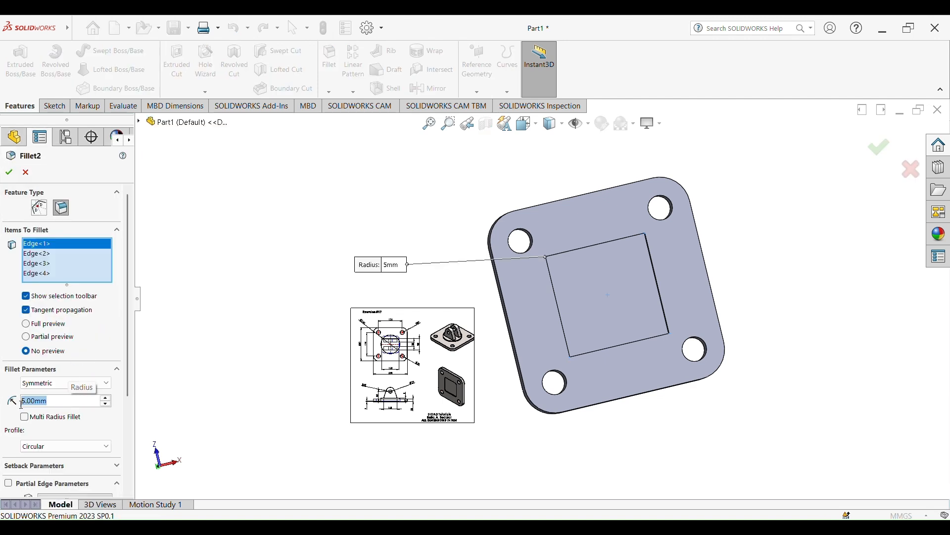
text(10)
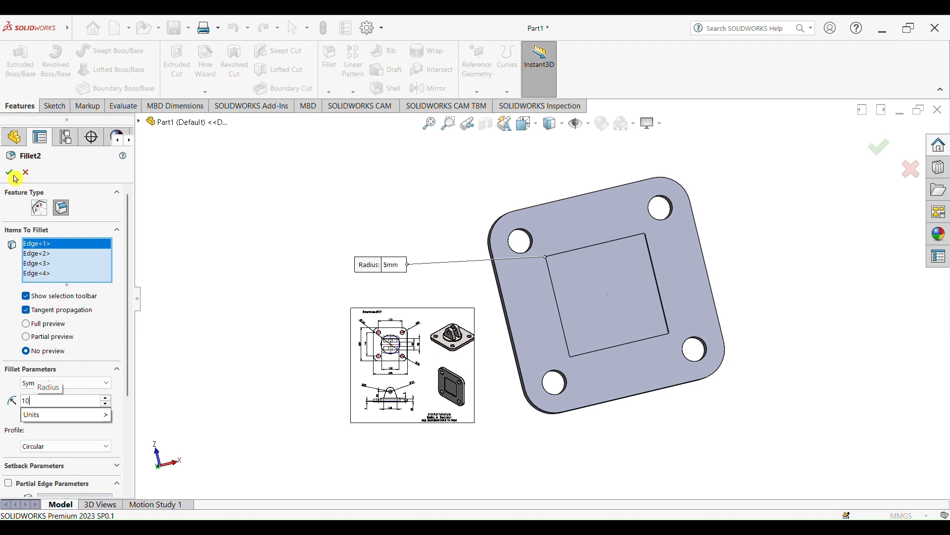
key(Return)
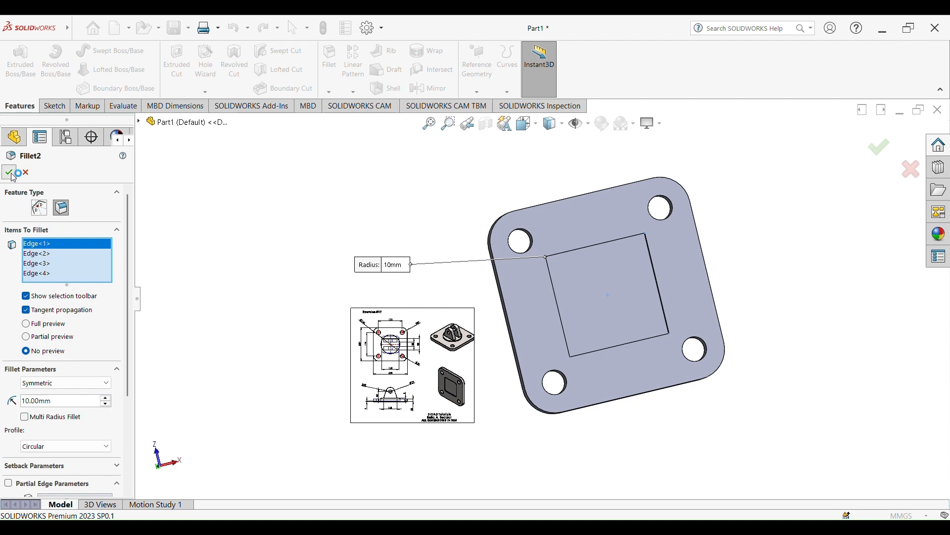
click(10, 172)
scroll(547, 301, up, 1)
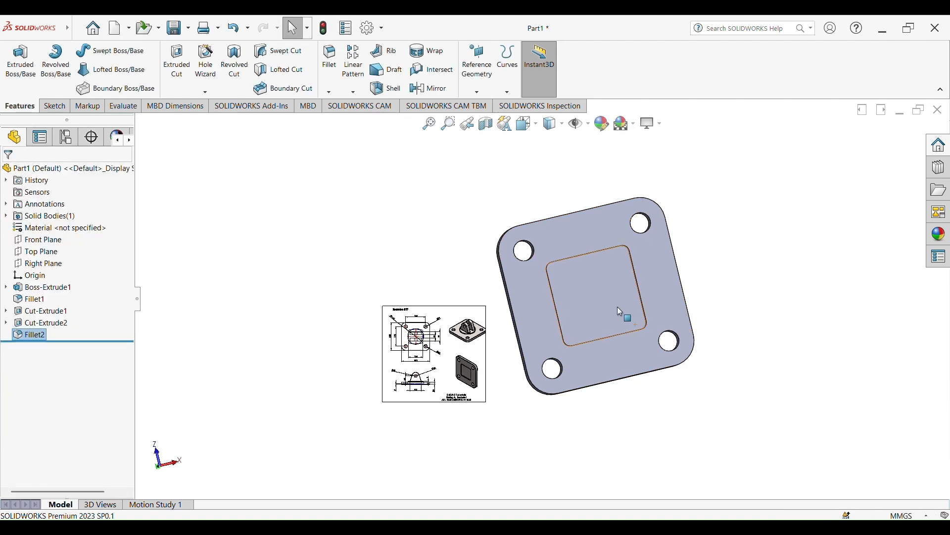
Step: Check the boss and lugs in the Exercise #17 drawing and start a sketch on the base plate's upper face
middle_drag(719, 272, 546, 392)
scroll(490, 349, down, 3)
scroll(473, 333, up, 1)
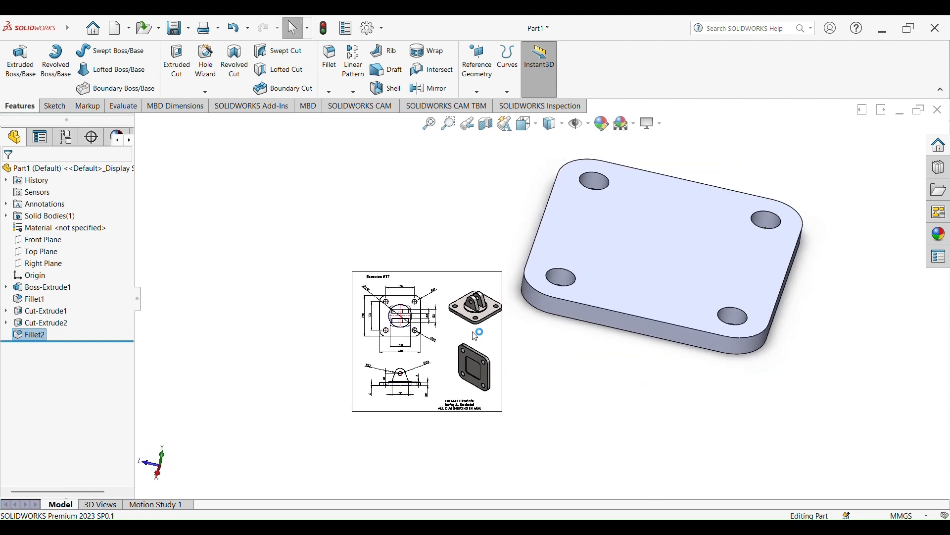
scroll(476, 336, down, 5)
scroll(506, 253, down, 2)
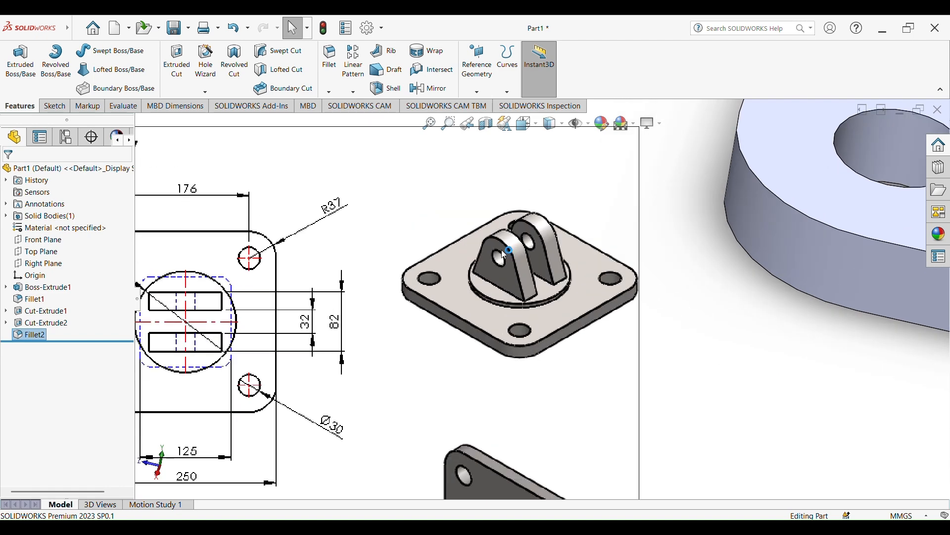
scroll(539, 313, up, 8)
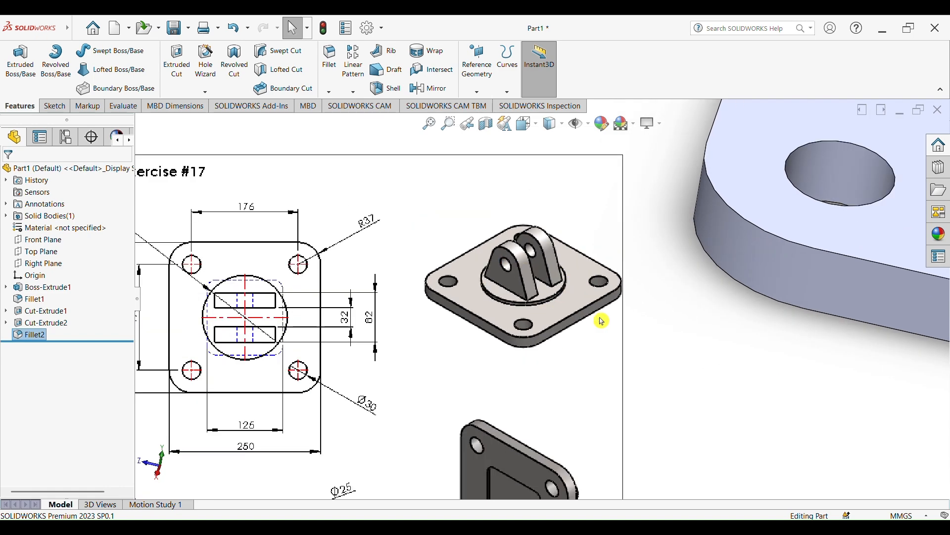
click(714, 232)
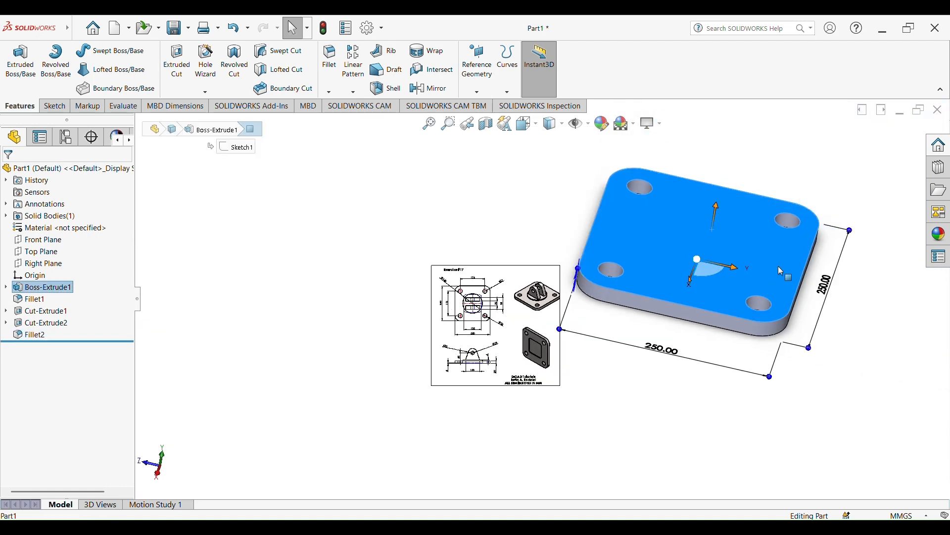
click(54, 106)
click(15, 62)
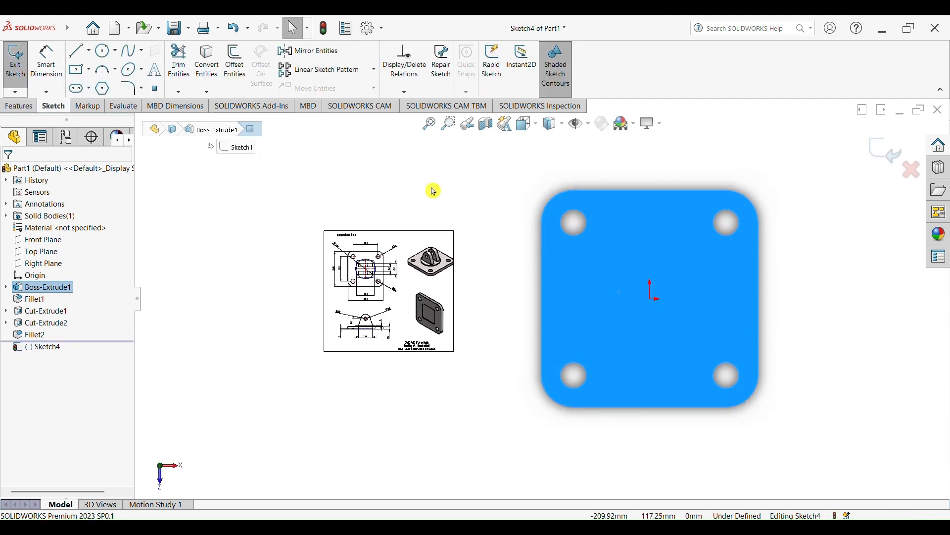
Step: Sketch a circle centred on the origin and dimension its diameter as 140 mm
click(104, 51)
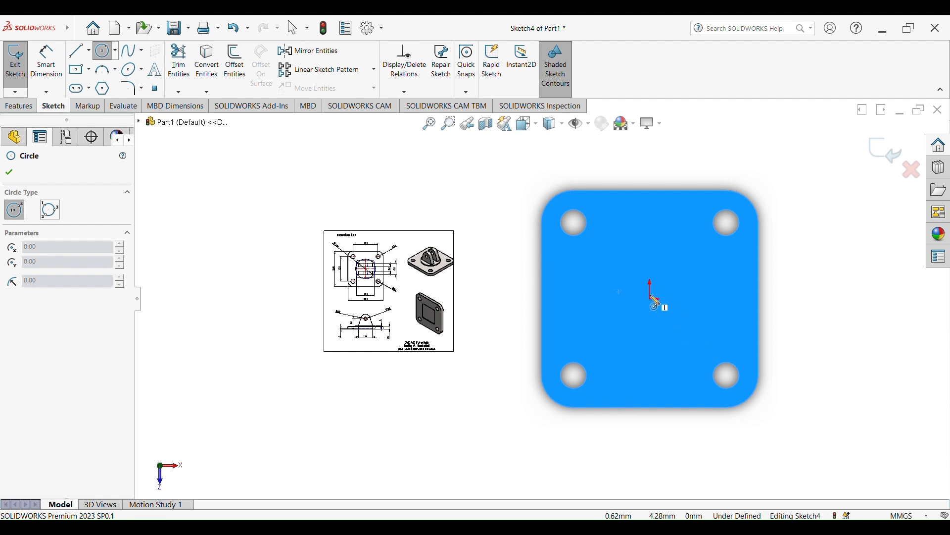
mouse_move(650, 299)
mouse_down()
mouse_move(685, 357)
mouse_move(678, 353)
mouse_up()
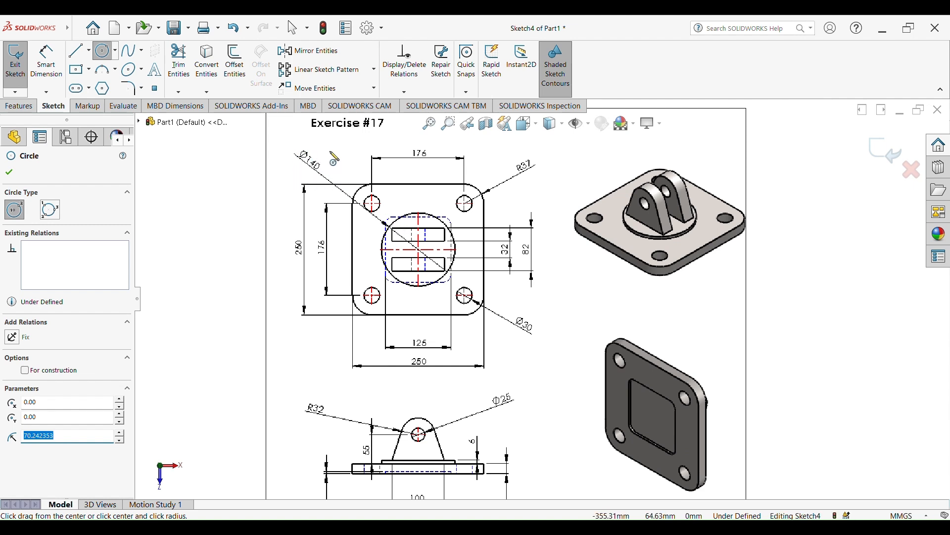
click(44, 65)
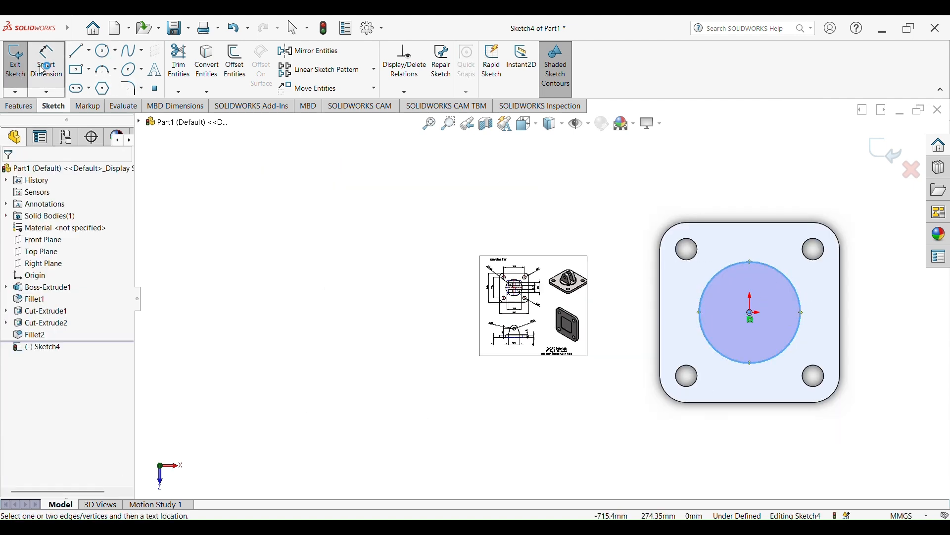
click(726, 262)
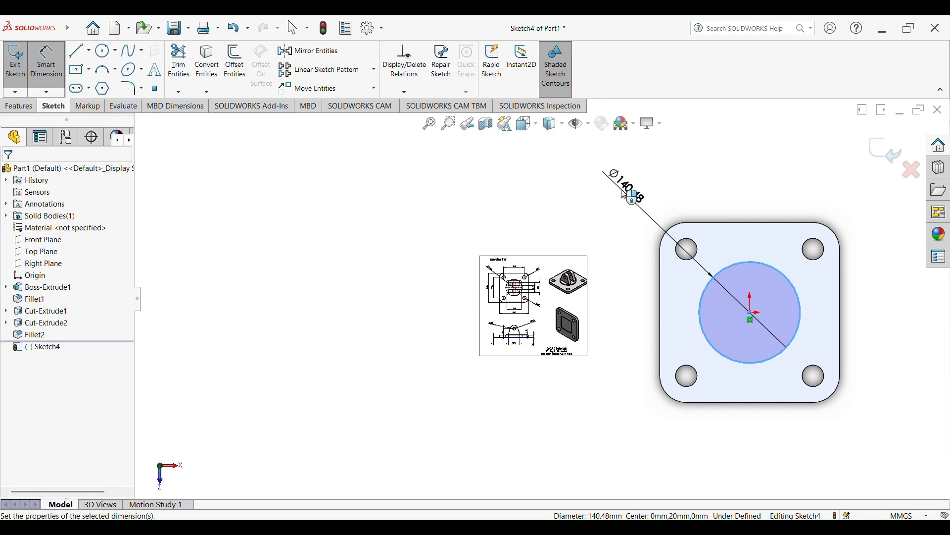
click(625, 195)
key(Return)
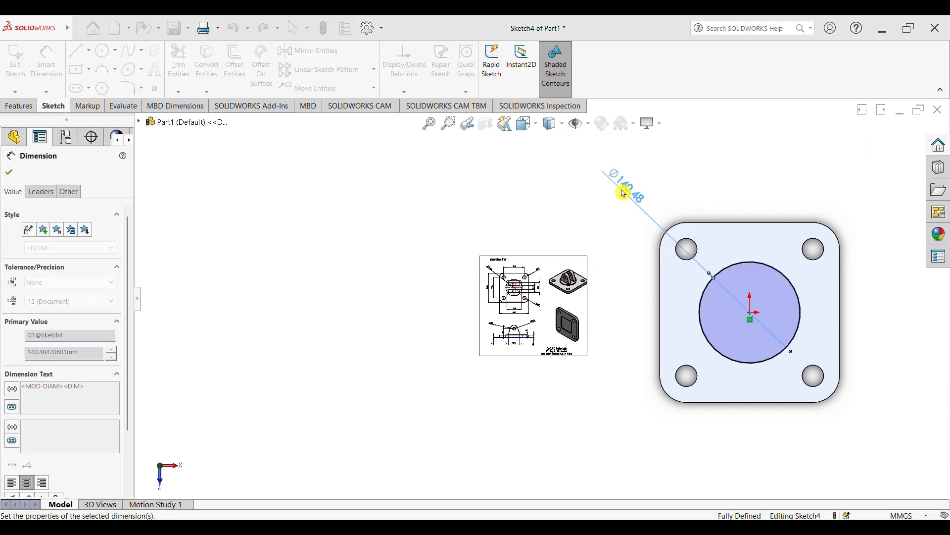
Step: Look up the boss height in the drawing and extrude the 140 mm circle upward as a 6 mm blind boss
scroll(600, 319, down, 6)
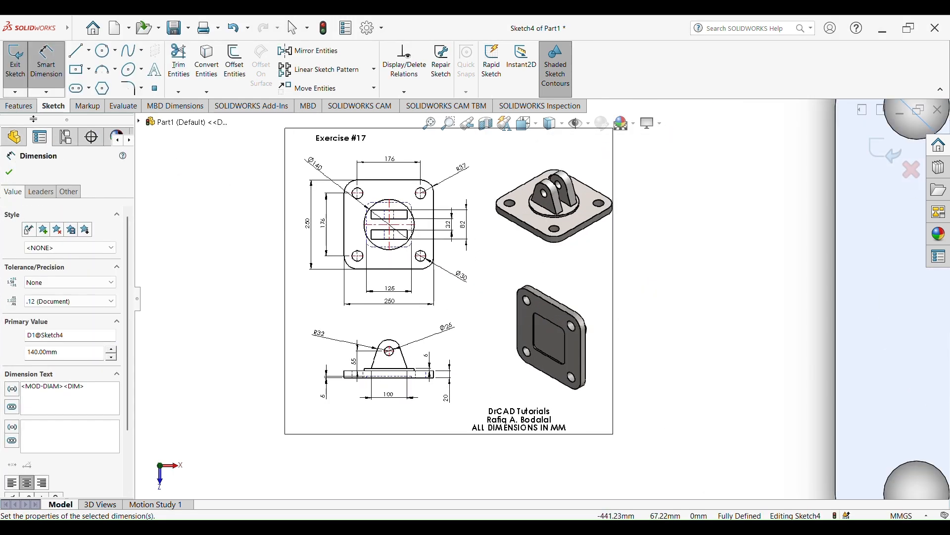
click(19, 105)
scroll(422, 393, down, 8)
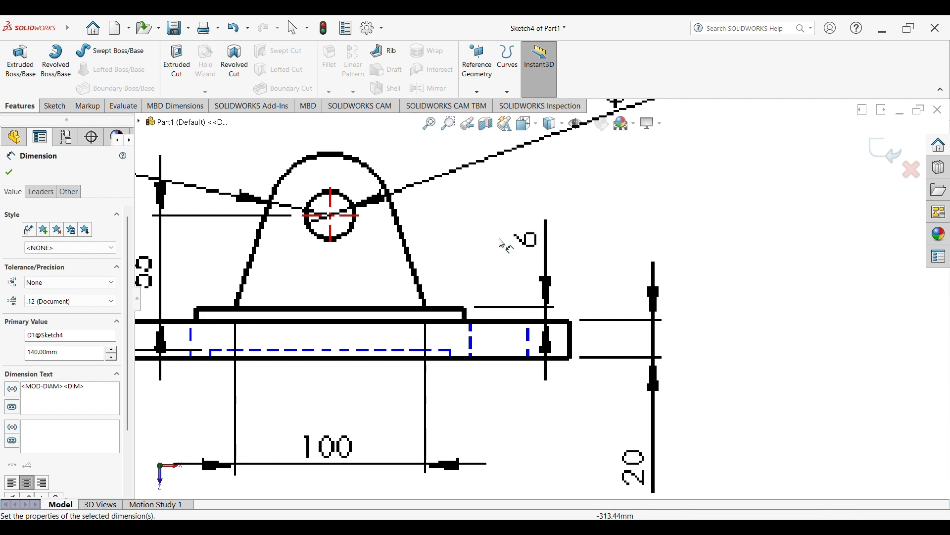
scroll(545, 268, up, 10)
scroll(771, 295, up, 2)
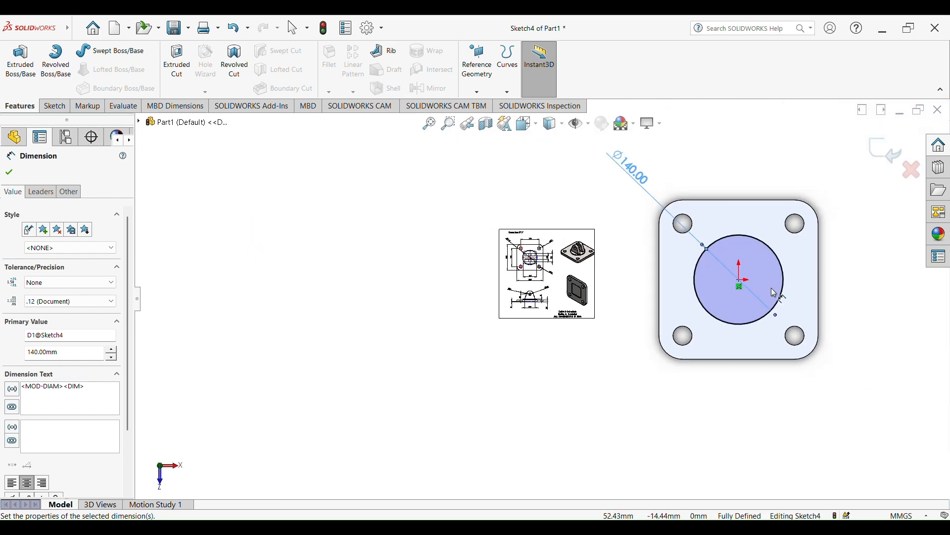
scroll(777, 292, down, 2)
middle_drag(389, 405, 395, 287)
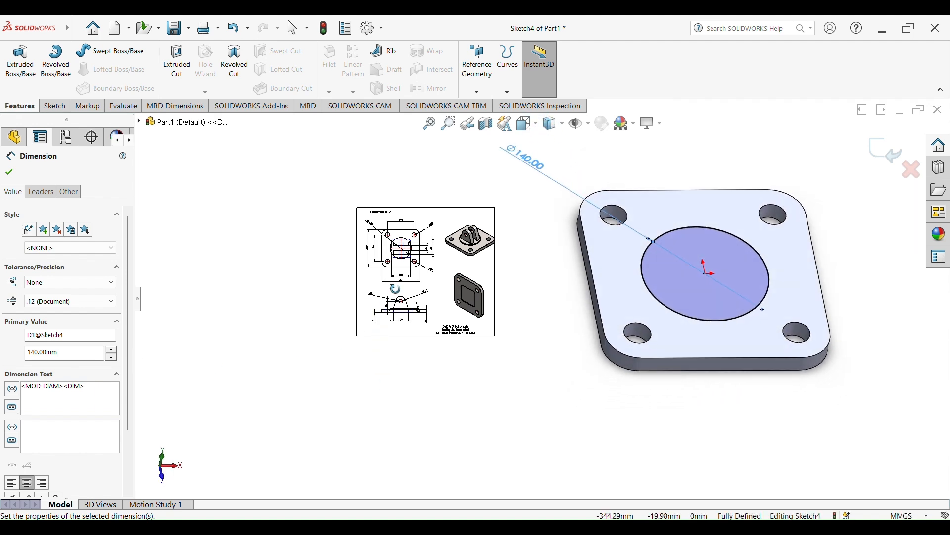
click(27, 71)
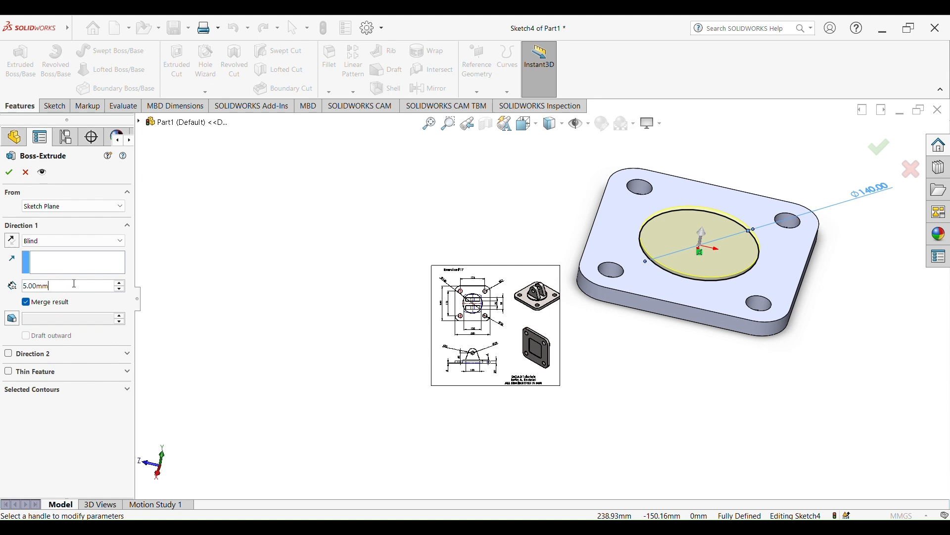
text(6)
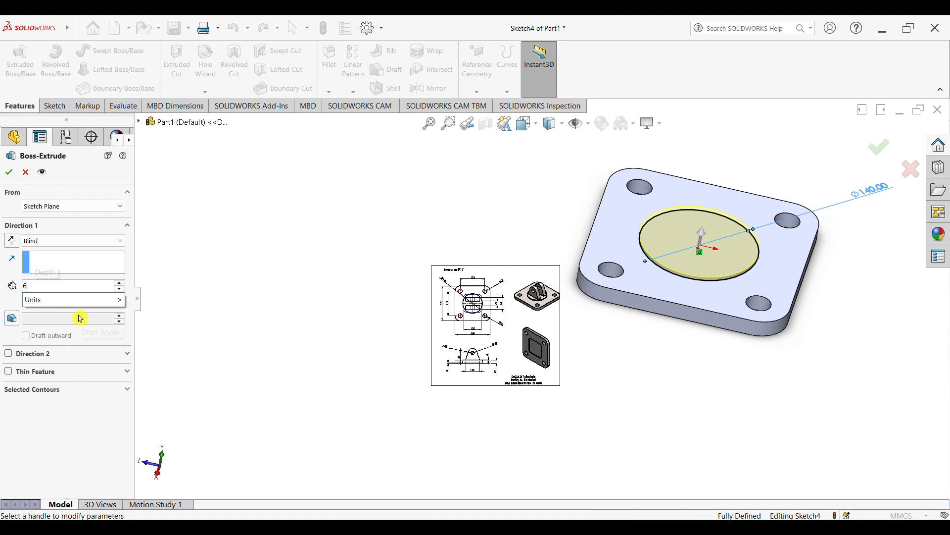
key(Return)
click(10, 173)
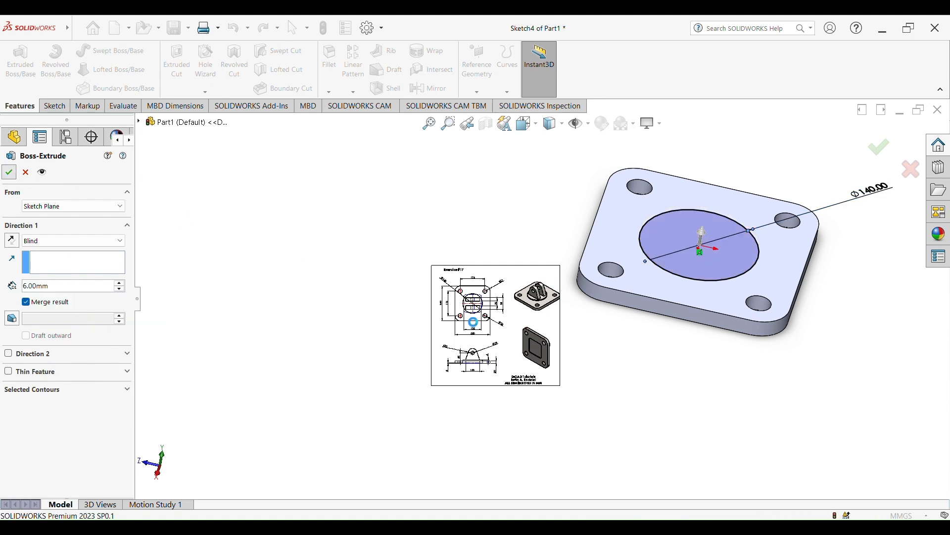
Step: Compare the plate and round boss with the drawing's isometric view of the lugs, and start a sketch on the Right Plane
scroll(693, 337, up, 2)
scroll(661, 302, down, 2)
scroll(566, 342, down, 2)
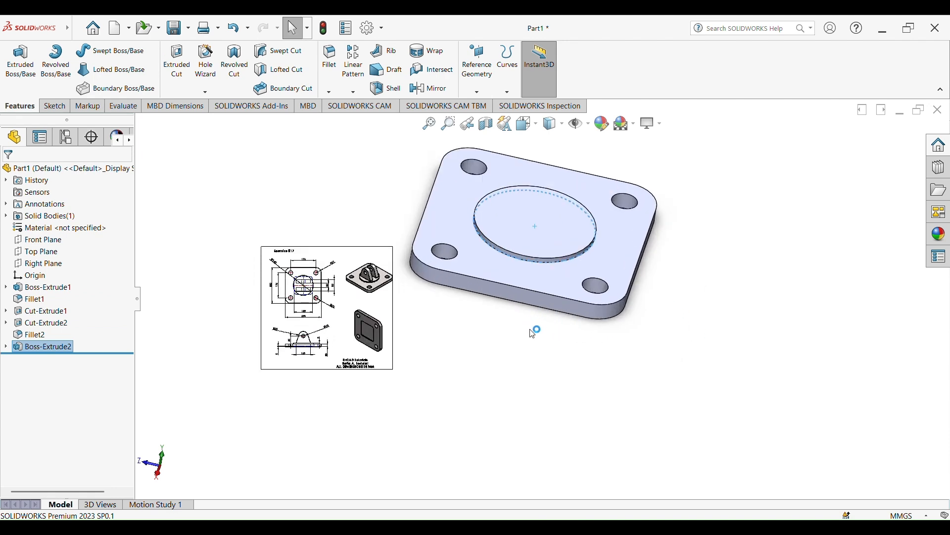
click(520, 335)
middle_drag(555, 390, 572, 364)
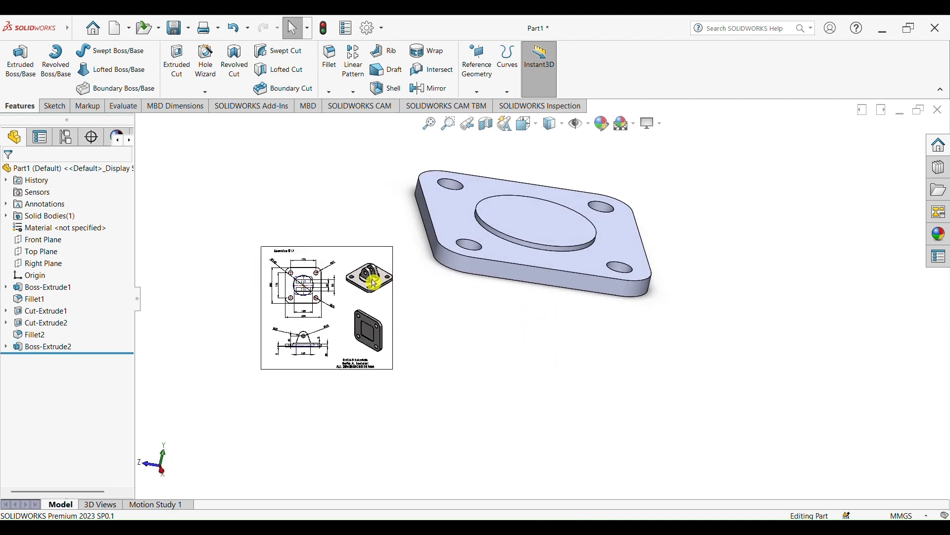
mouse_move(554, 316)
middle_down()
mouse_move(635, 296)
mouse_move(496, 358)
middle_up()
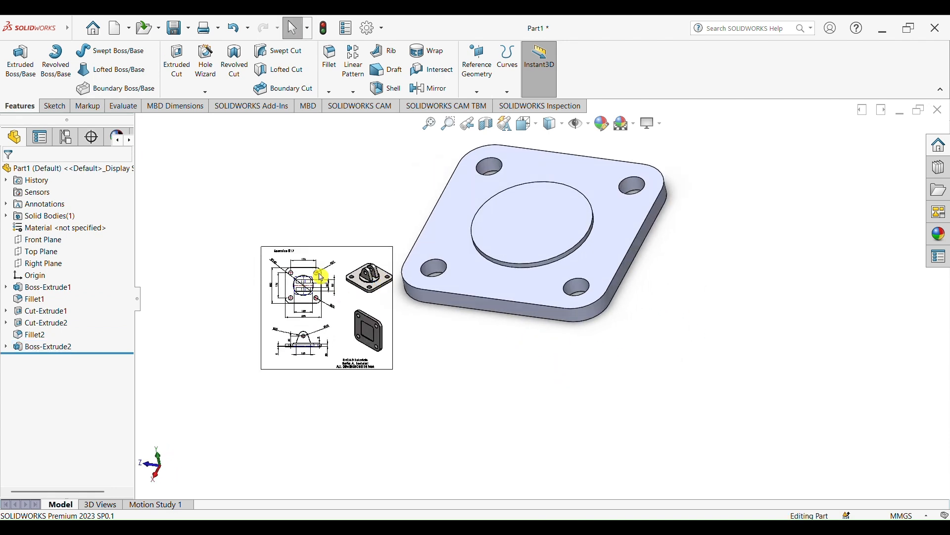
scroll(332, 278, down, 6)
scroll(467, 300, down, 2)
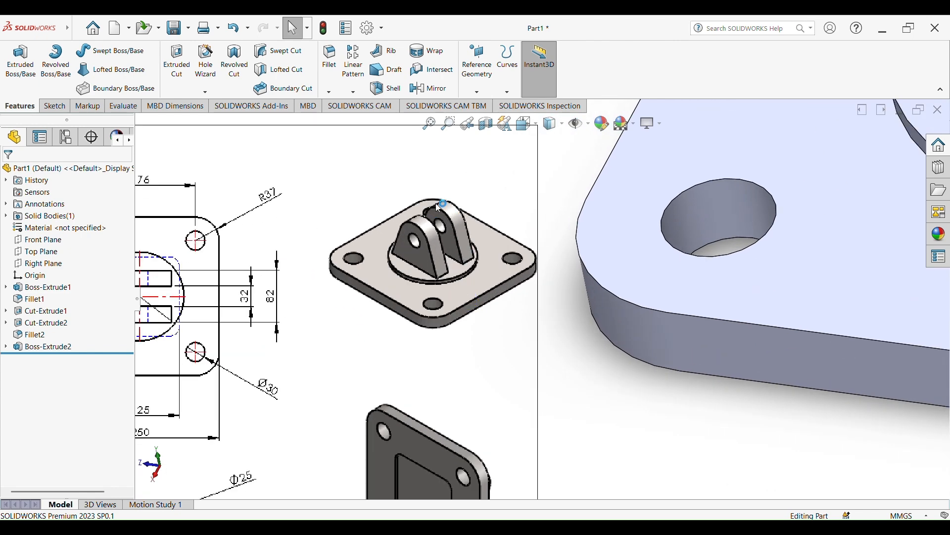
scroll(649, 357, up, 6)
mouse_move(653, 397)
middle_down()
mouse_move(700, 359)
mouse_move(745, 374)
middle_up()
click(49, 269)
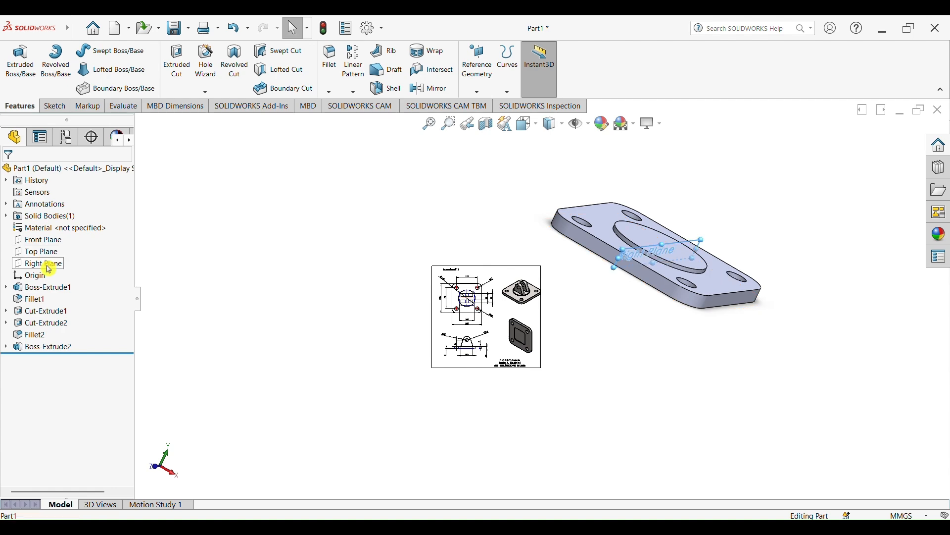
click(56, 251)
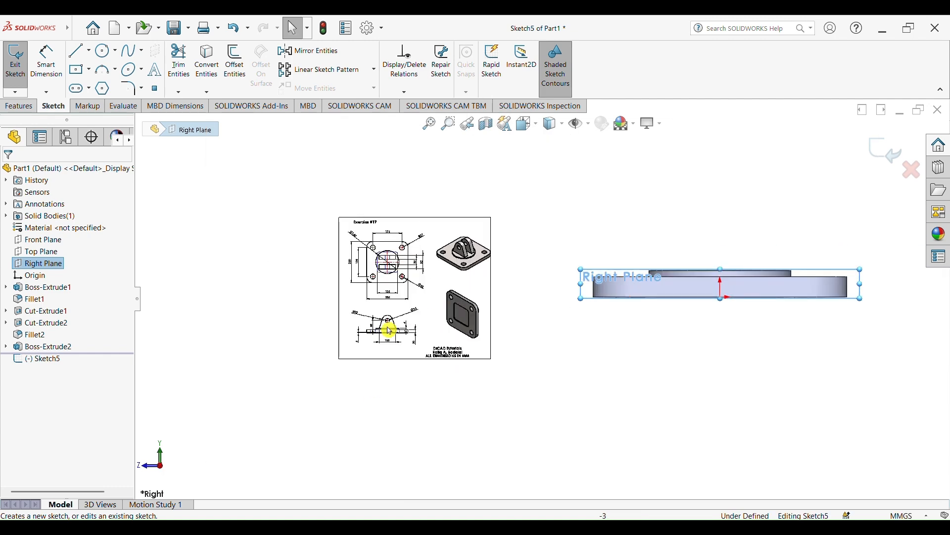
Step: Examine the lug profile's radius, hole diameter, centre height and base width in the drawing's side view
scroll(388, 330, down, 8)
scroll(574, 312, up, 8)
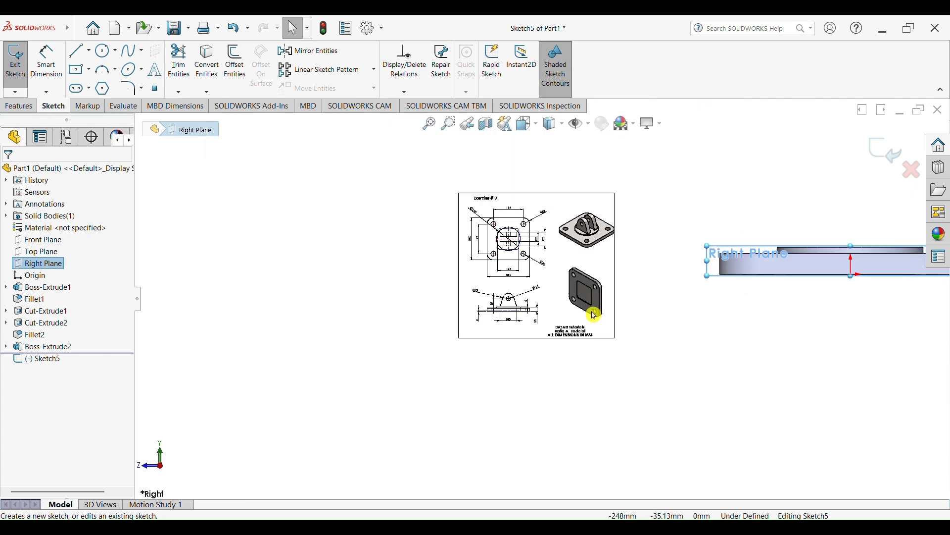
scroll(594, 316, down, 6)
scroll(338, 301, down, 3)
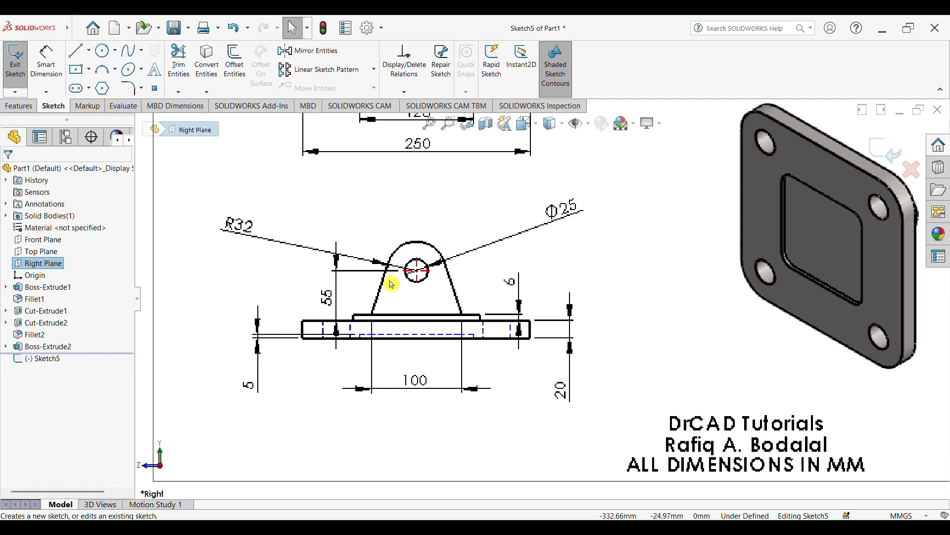
scroll(554, 262, up, 11)
scroll(837, 263, down, 3)
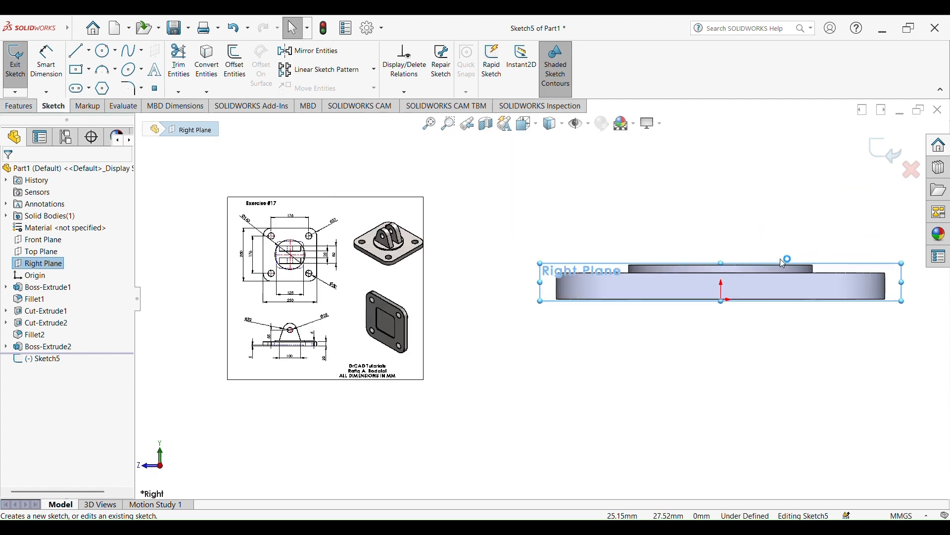
scroll(768, 232, up, 2)
scroll(824, 211, up, 2)
Step: Sketch two concentric circles, about 74 mm and 28 mm in diameter, centred about 99 mm directly above the origin
click(105, 51)
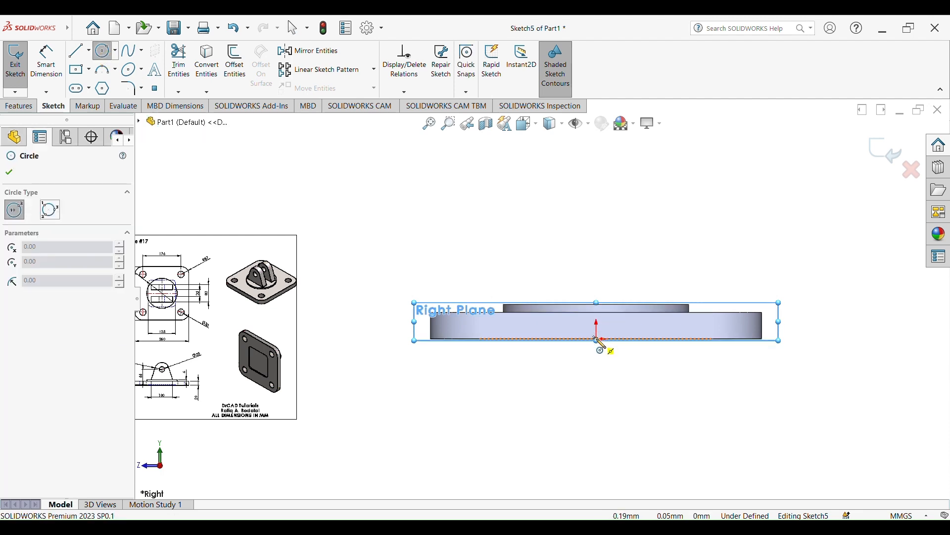
click(597, 207)
click(617, 249)
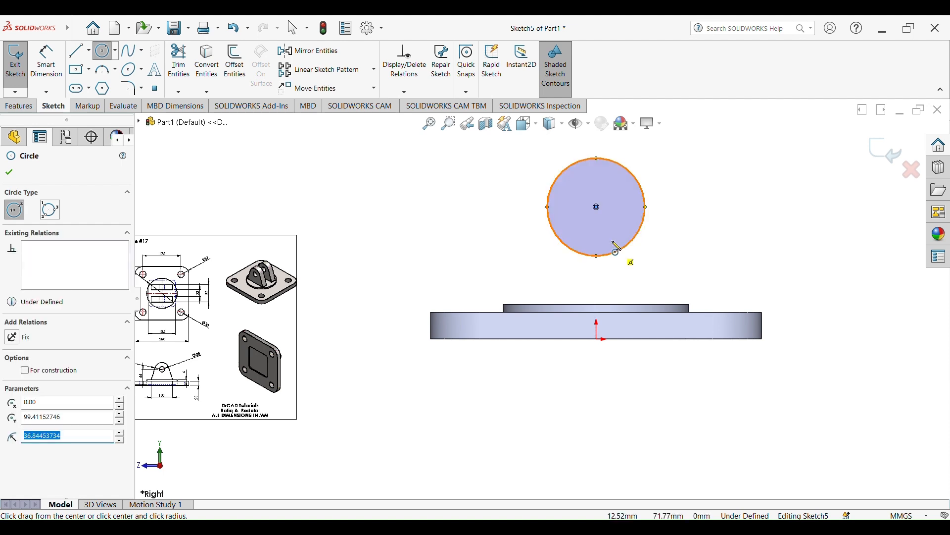
click(597, 207)
click(605, 227)
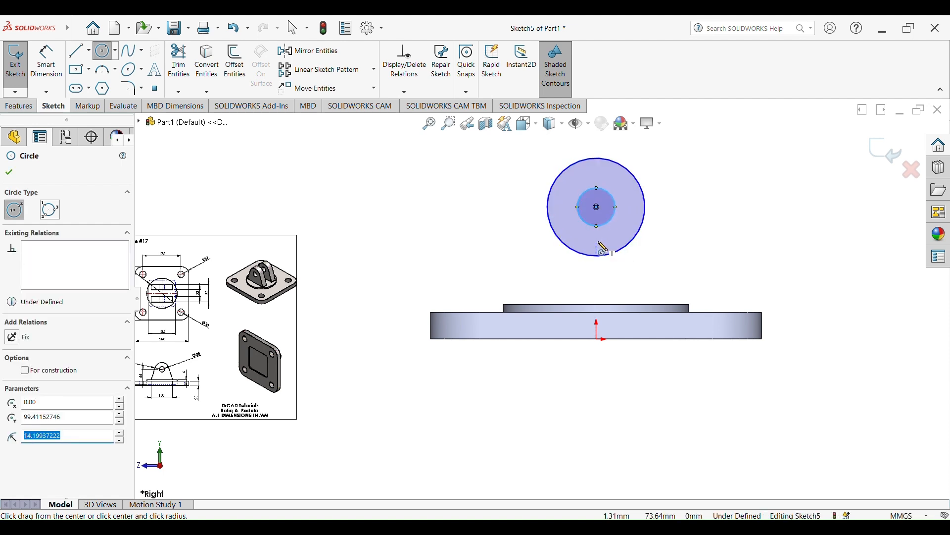
Step: Dimension the outer circle's diameter as 32*2, giving 64 mm
scroll(564, 271, up, 3)
click(47, 62)
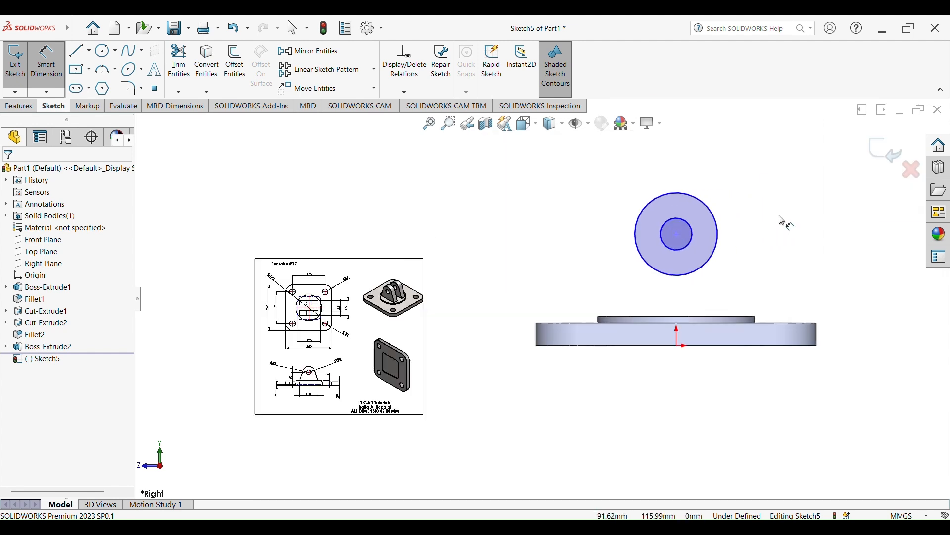
click(711, 207)
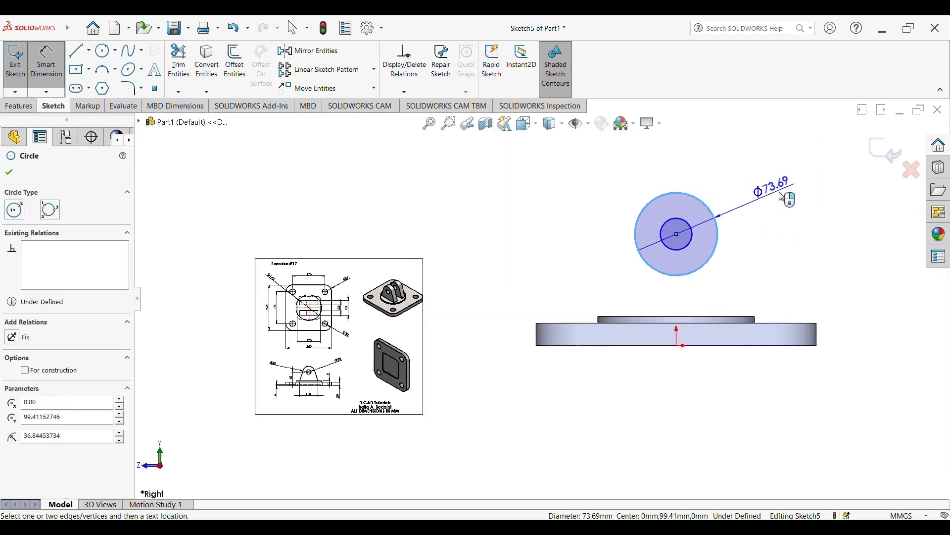
click(792, 189)
text(32)
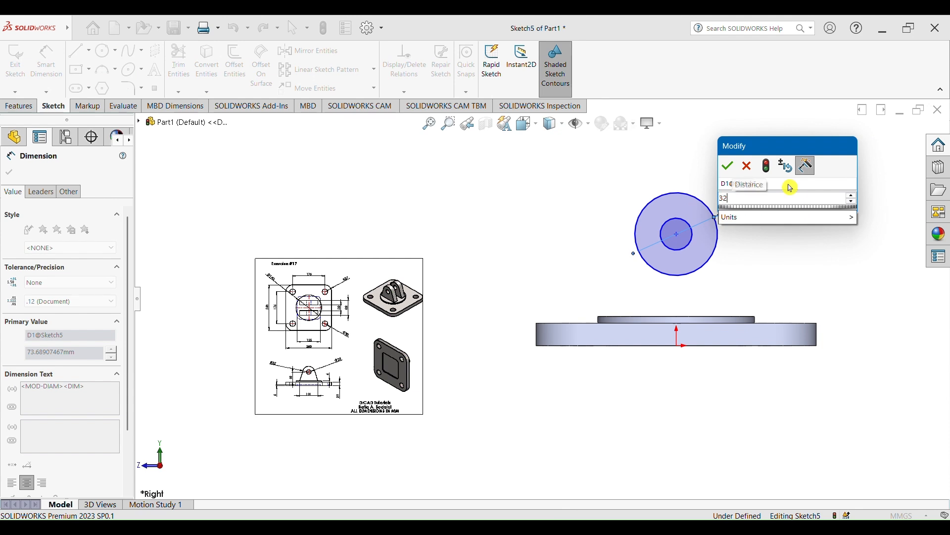
text(*)
text(2)
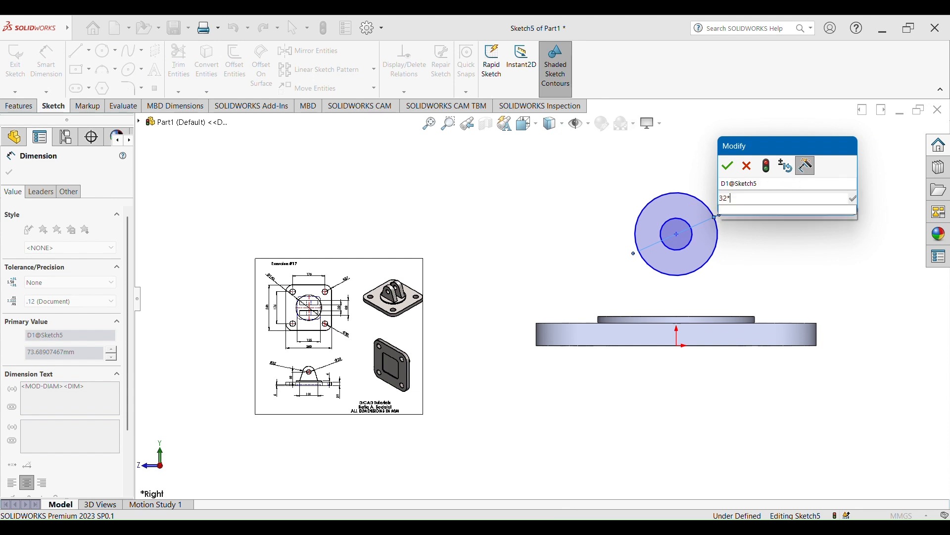
click(729, 167)
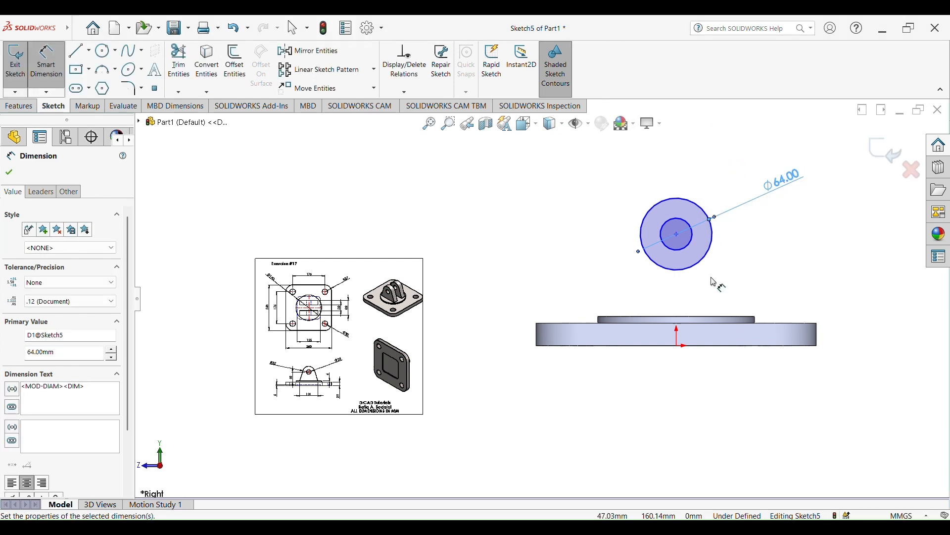
Step: Look up the lug hole size in the drawing and dimension the inner circle's diameter as 25 mm
scroll(398, 324, down, 6)
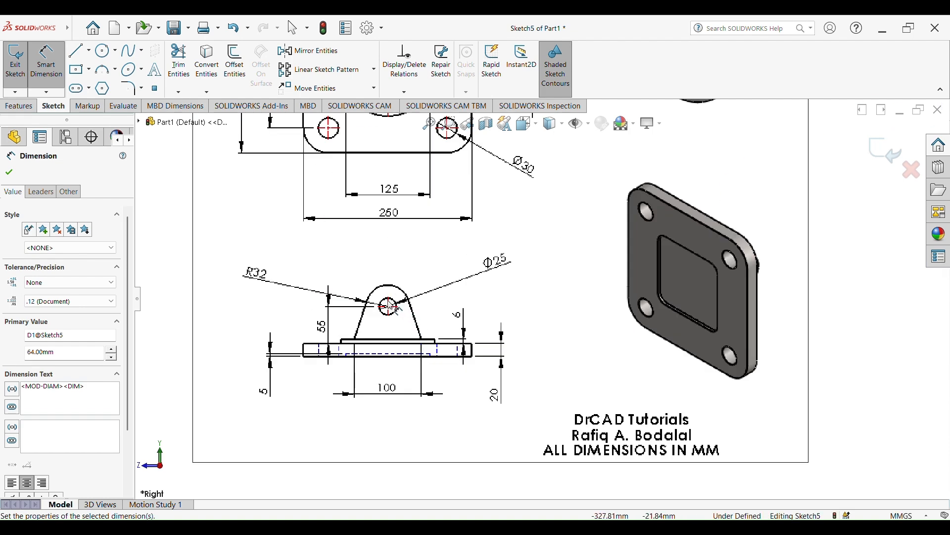
scroll(523, 285, up, 8)
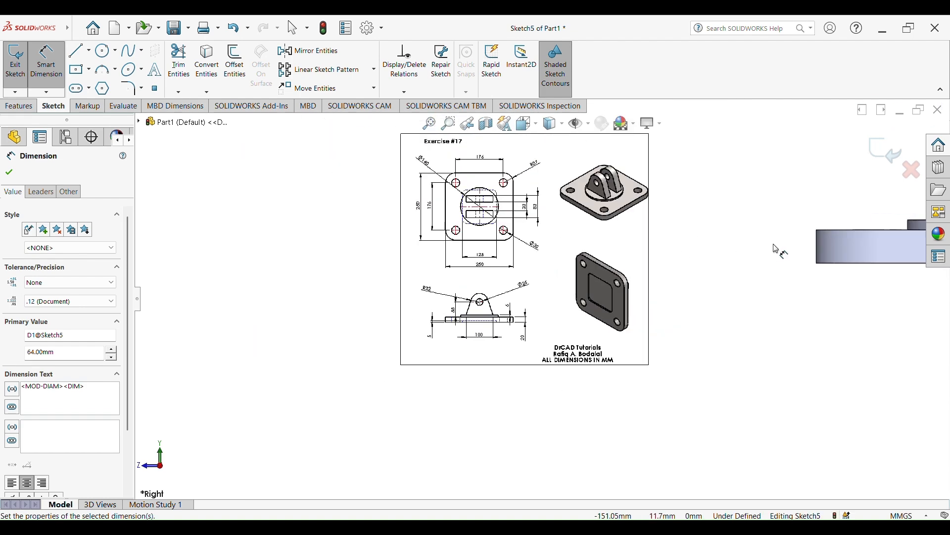
scroll(790, 207, down, 4)
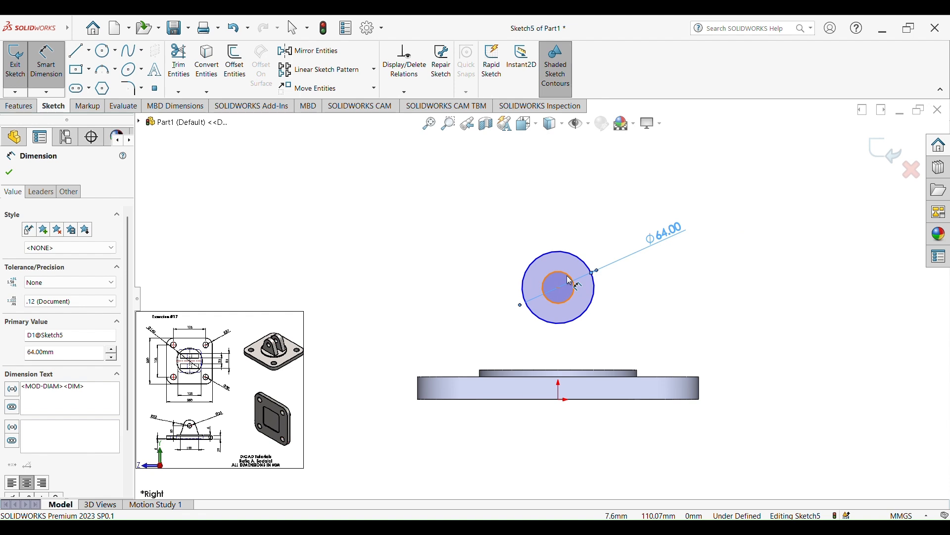
click(570, 281)
click(468, 253)
text(25)
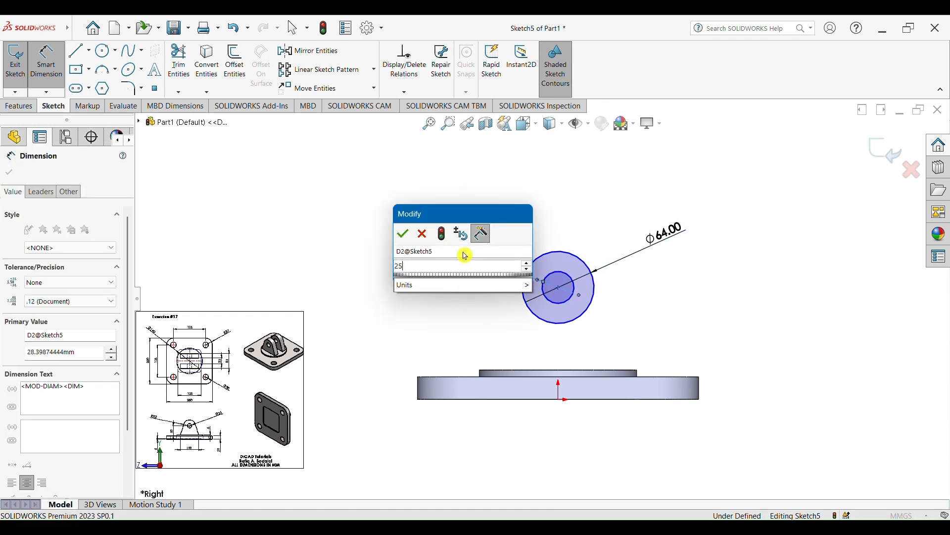
key(Return)
Step: Look up the hole height in the drawing and dimension the circles' centre 55 mm above the boss's upper edge
scroll(243, 413, down, 3)
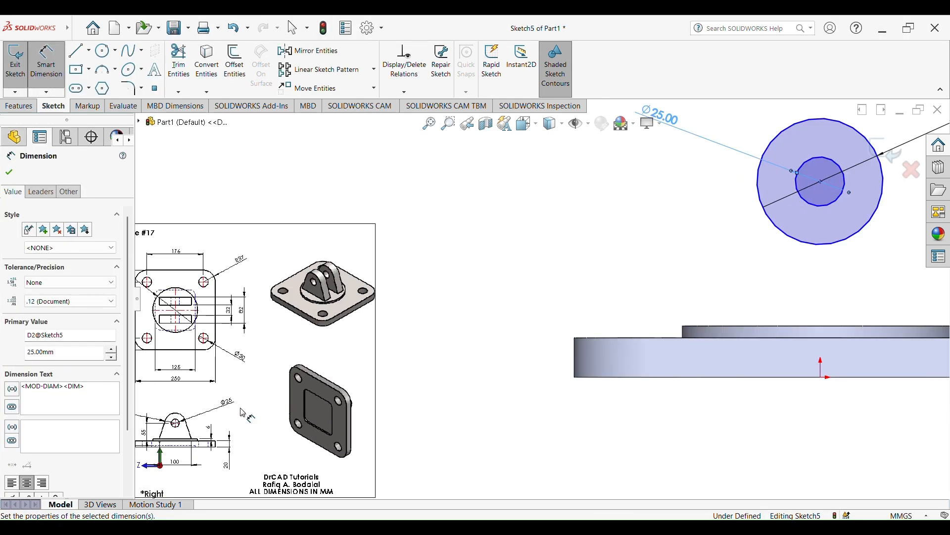
scroll(335, 349, up, 4)
scroll(335, 349, down, 8)
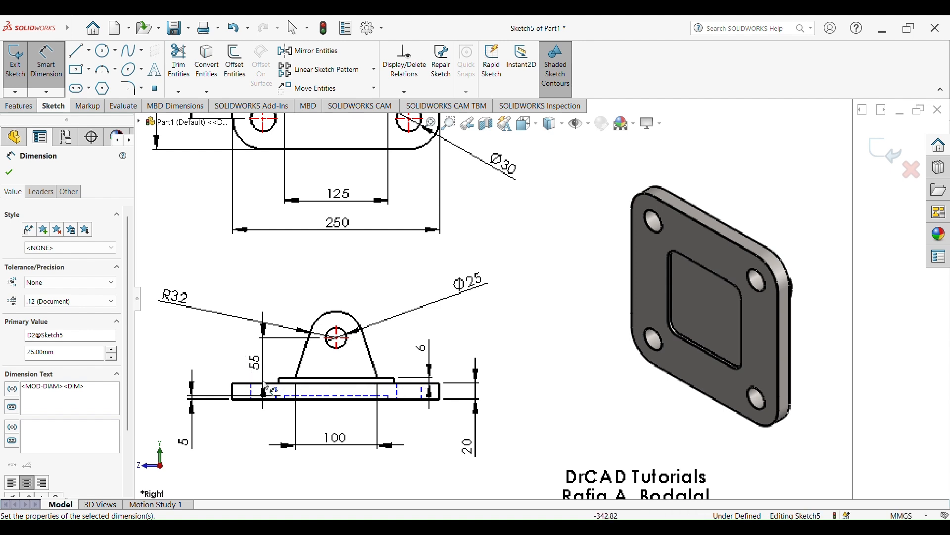
scroll(774, 208, up, 3)
scroll(565, 233, down, 6)
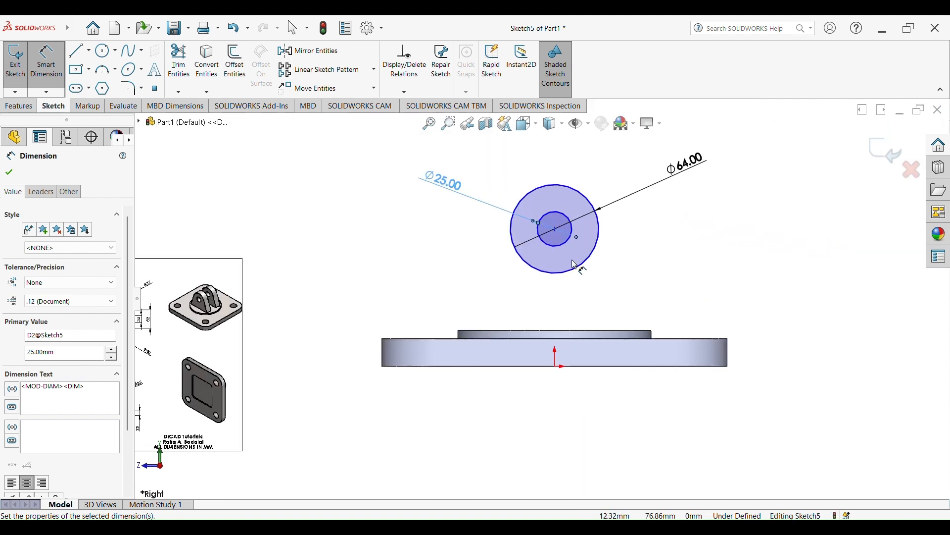
click(556, 231)
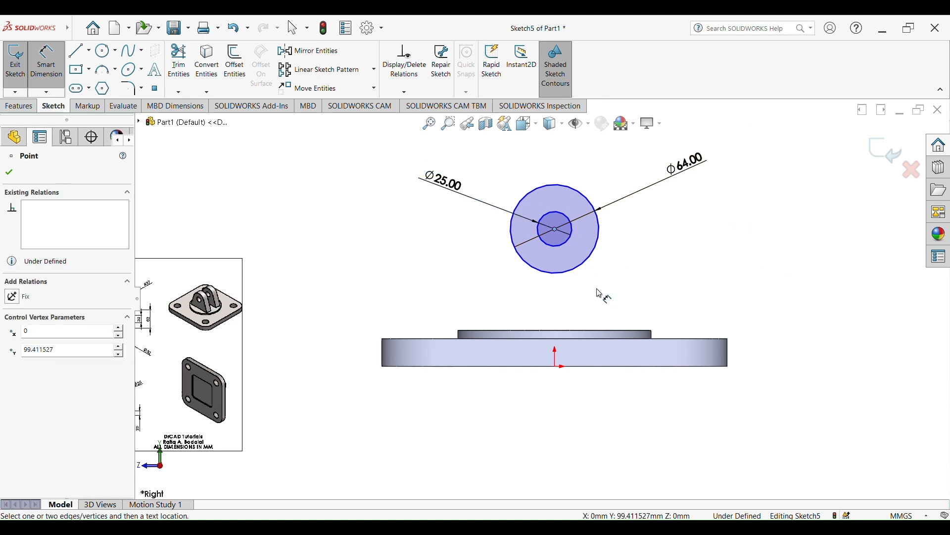
click(614, 332)
click(714, 272)
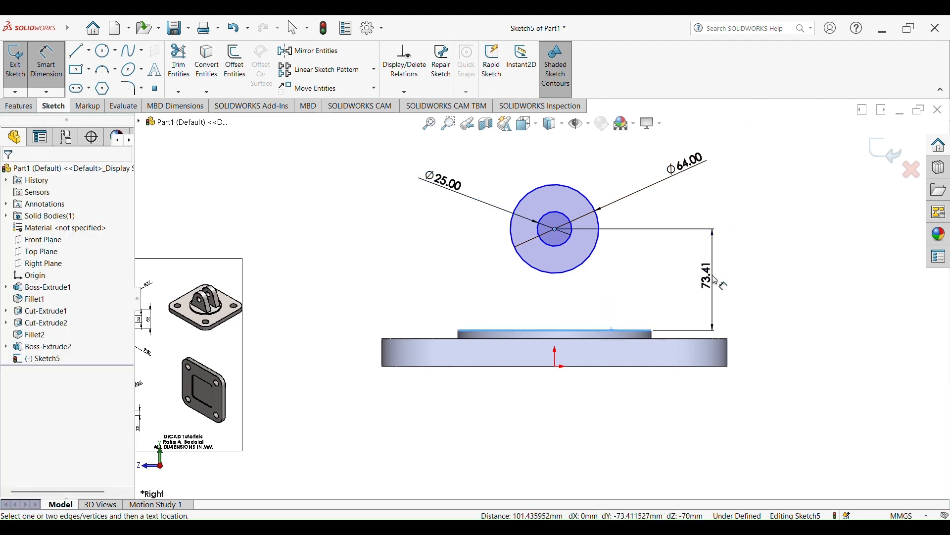
click(717, 280)
text(55)
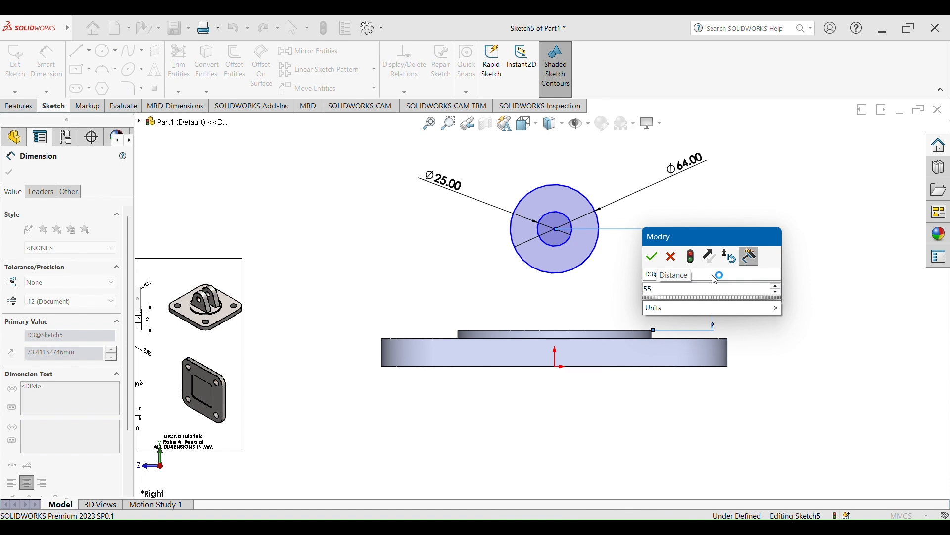
key(Return)
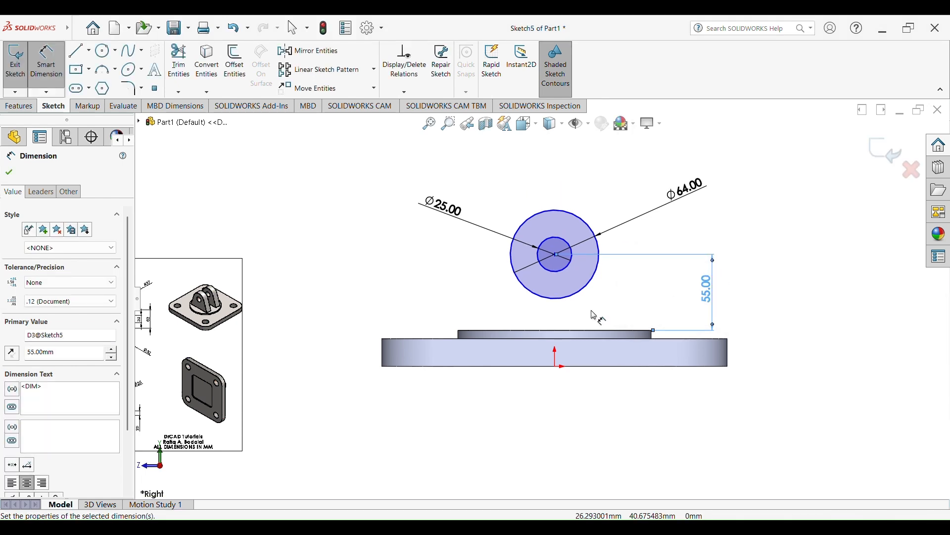
Step: Draw a slanted line tangent to the left side of the 64 mm circle, ending on the boss's upper edge
click(77, 56)
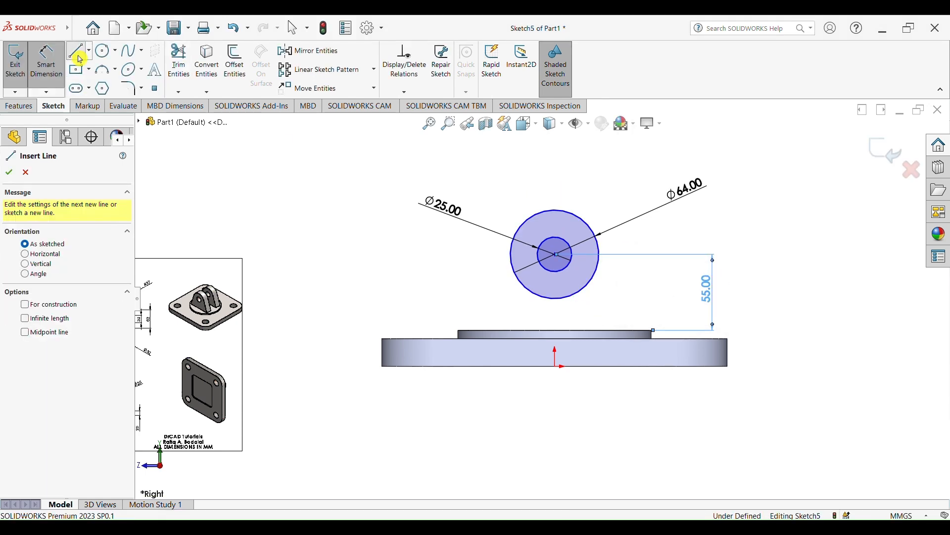
click(512, 254)
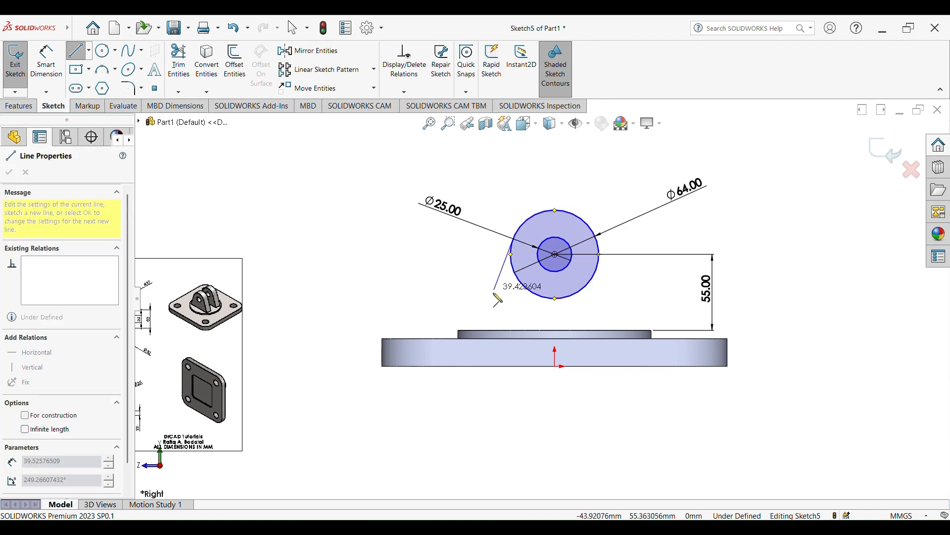
click(491, 330)
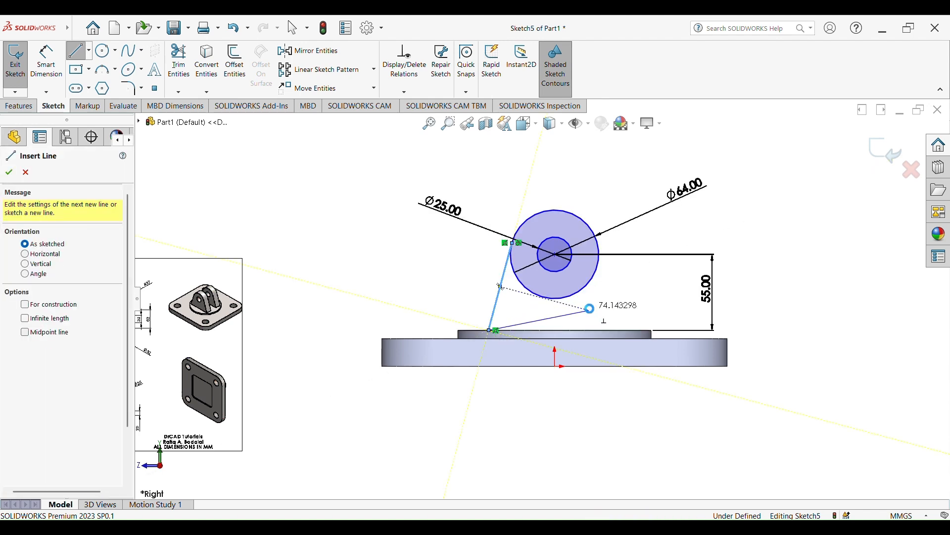
key(Escape)
Step: Draw the matching tangent line on the circle's right side and join both lower ends with a horizontal line about 97 mm long
click(77, 61)
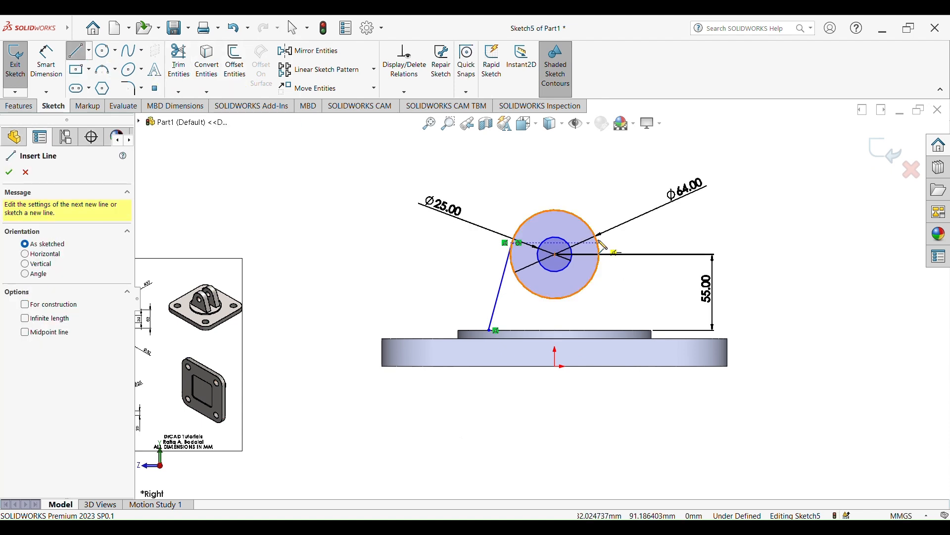
click(599, 254)
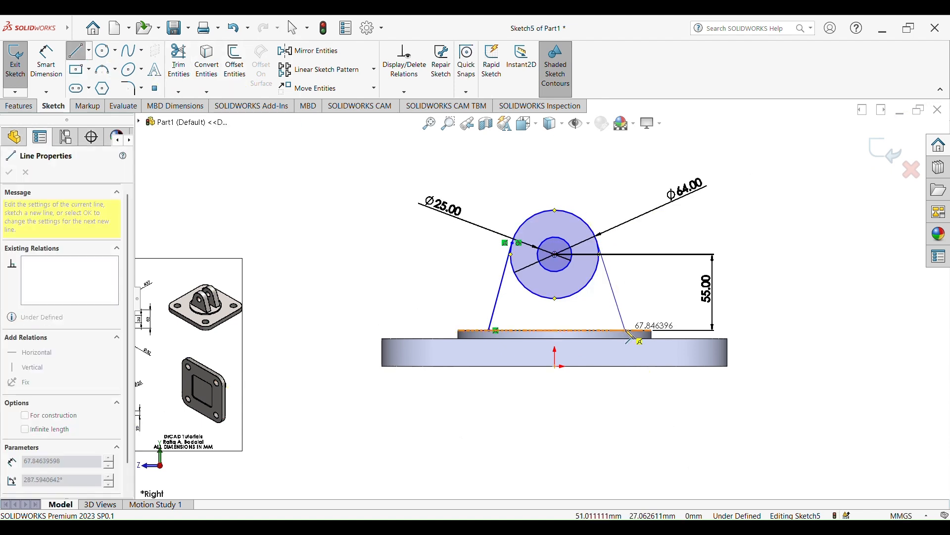
click(625, 330)
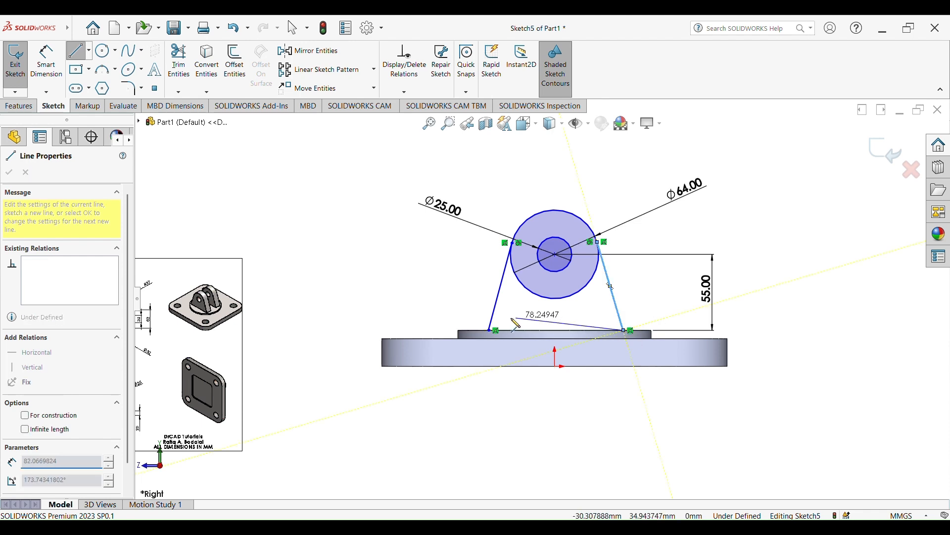
click(491, 330)
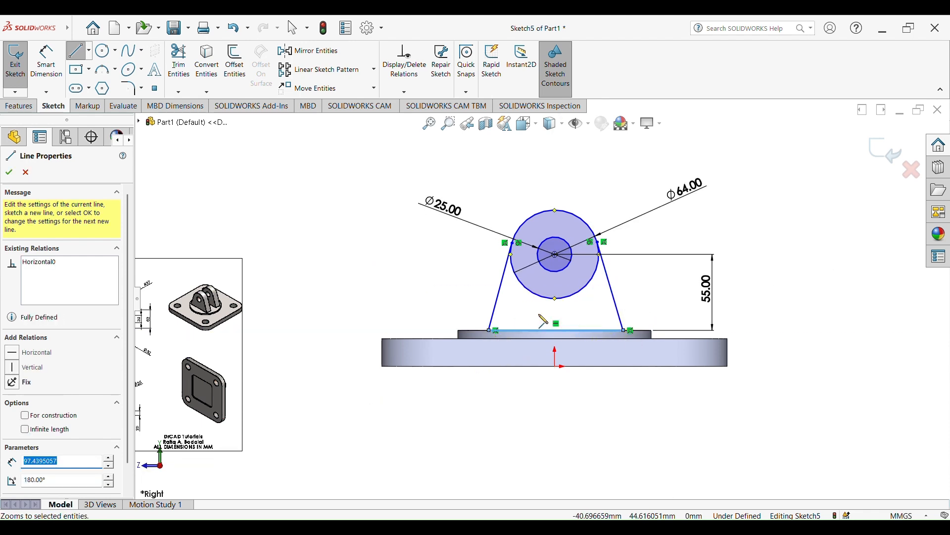
key(Escape)
key(Escape)
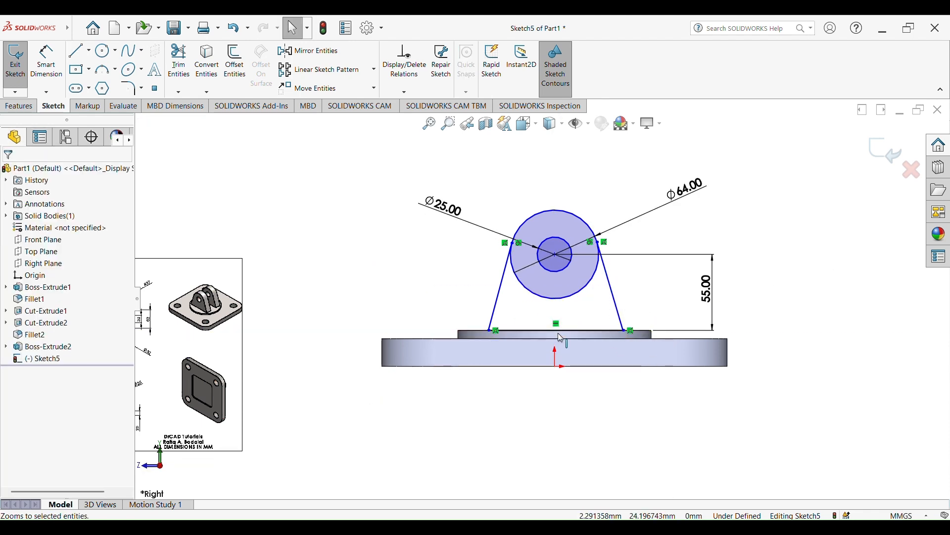
Step: Add a Vertical relation between the midpoint of the horizontal base line and the origin
click(557, 331)
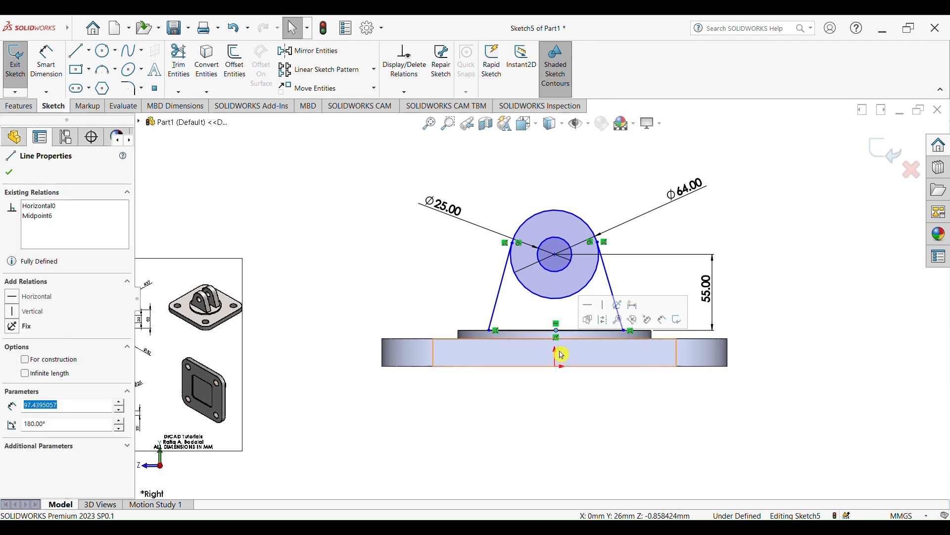
ctrl+click(556, 366)
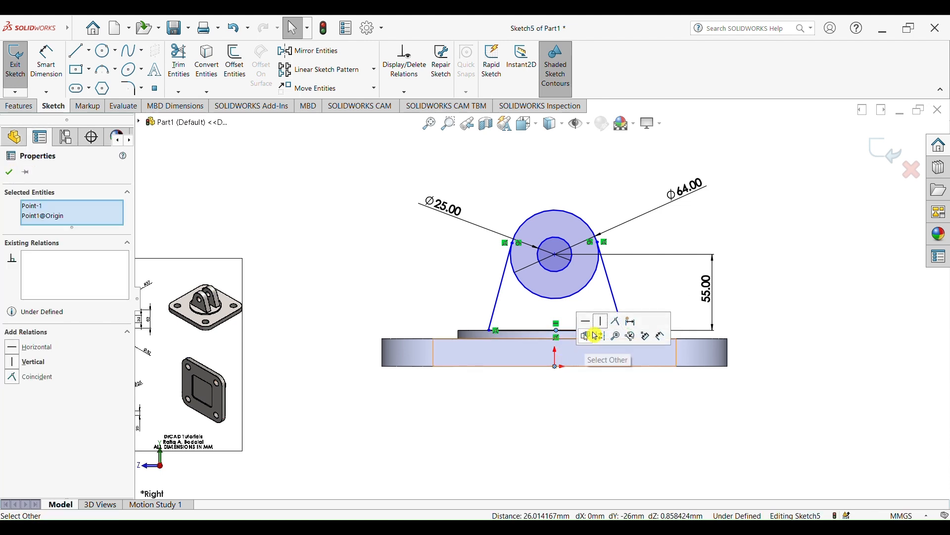
click(604, 328)
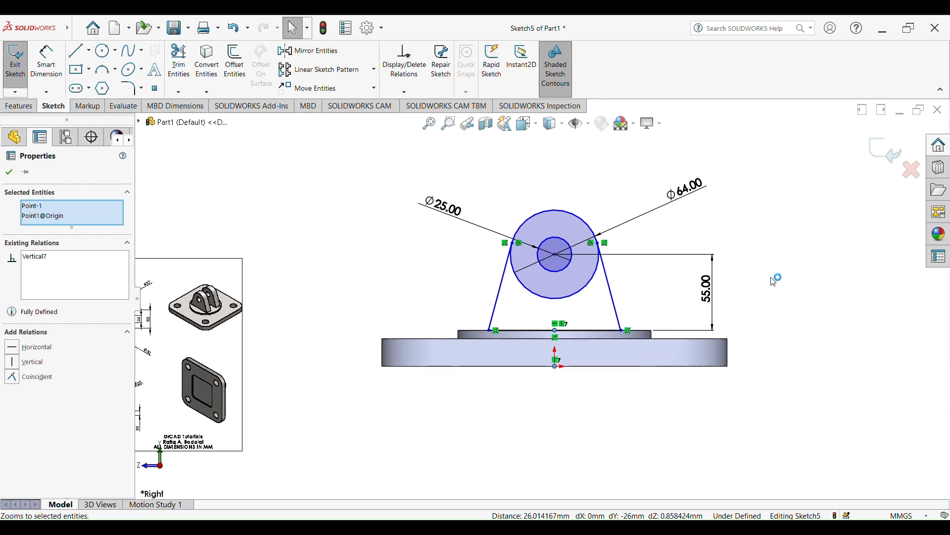
click(776, 297)
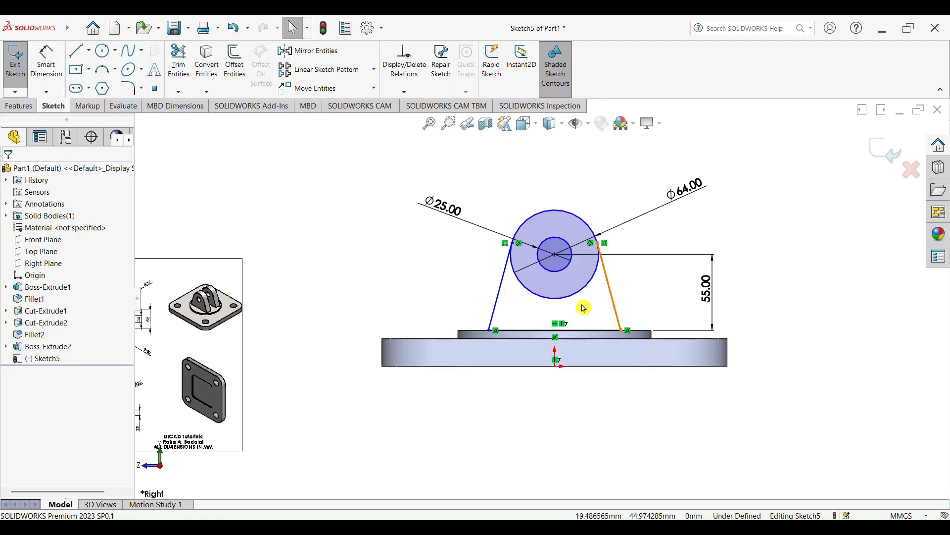
Step: Dimension the lug profile's horizontal base line to 100 mm, placing the dimension below the base plate
click(46, 62)
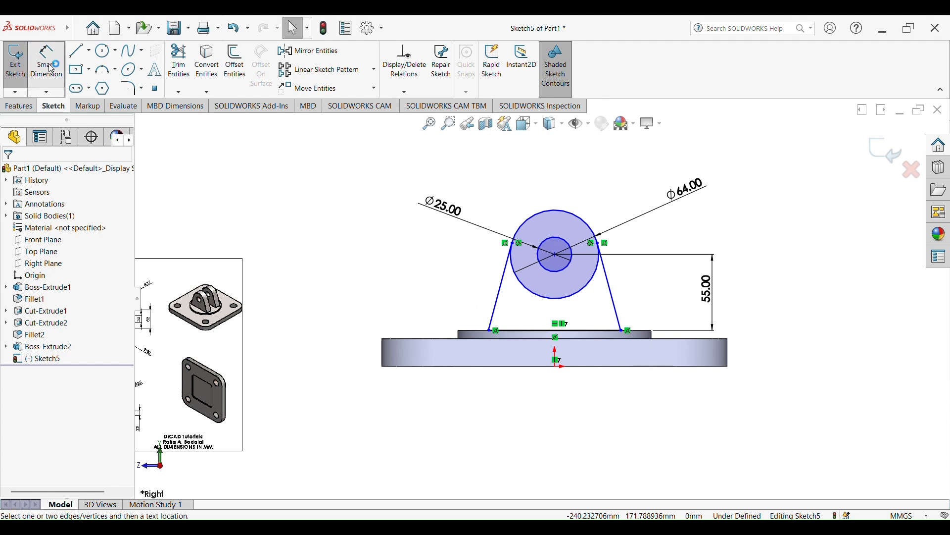
click(583, 337)
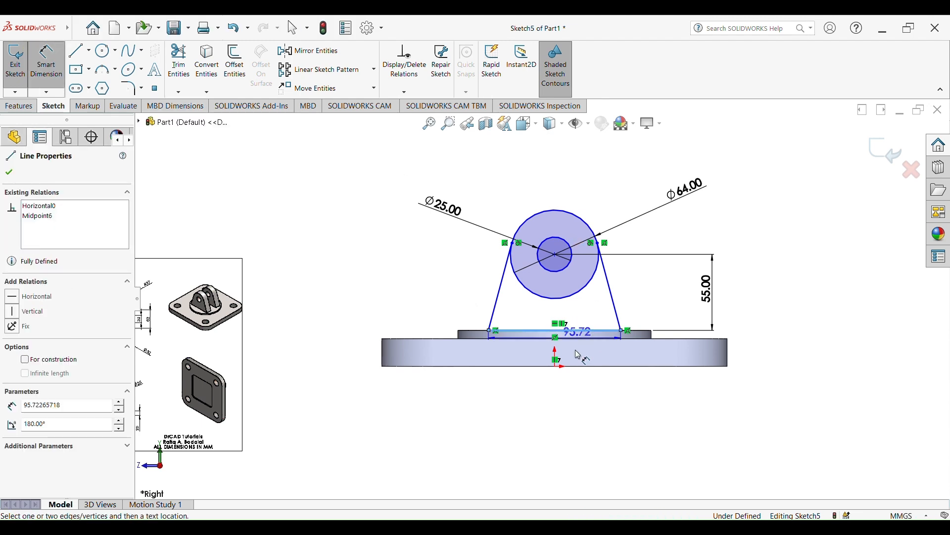
click(558, 413)
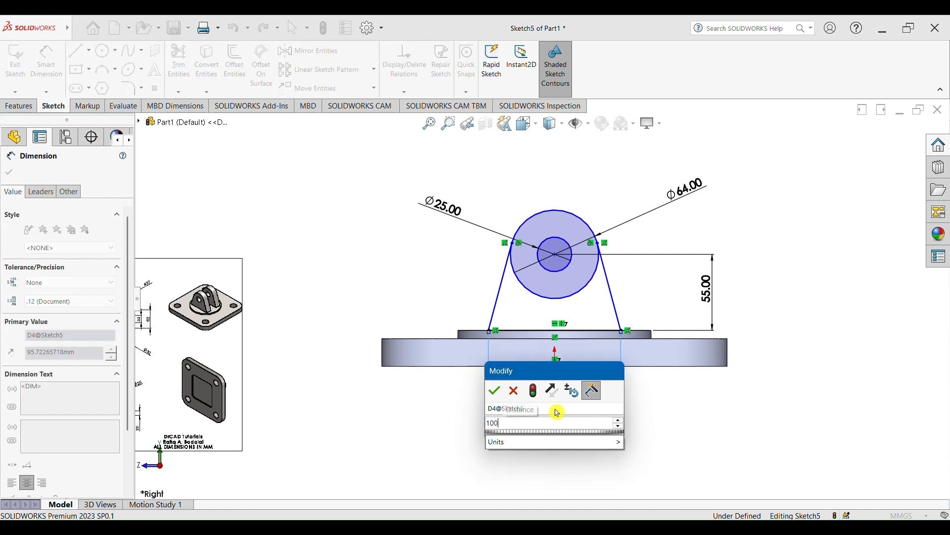
key(Return)
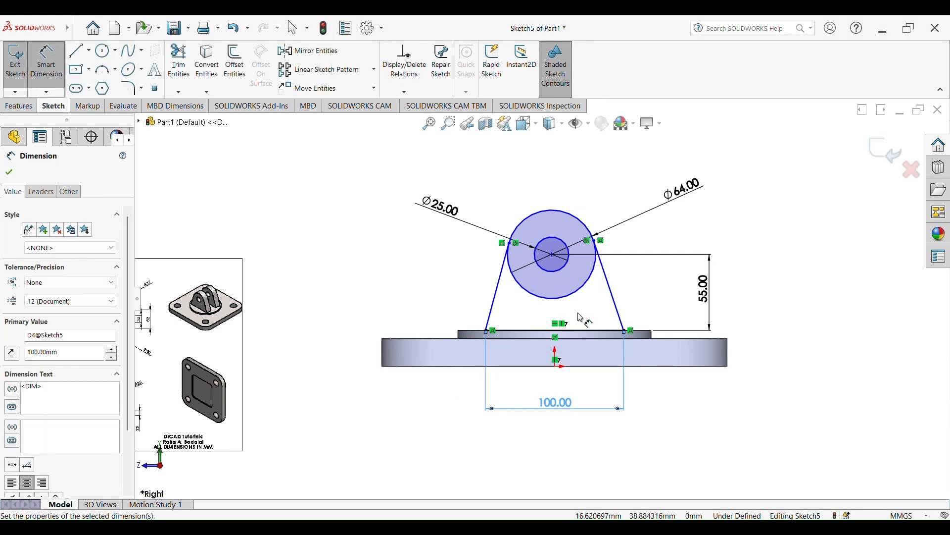
click(555, 256)
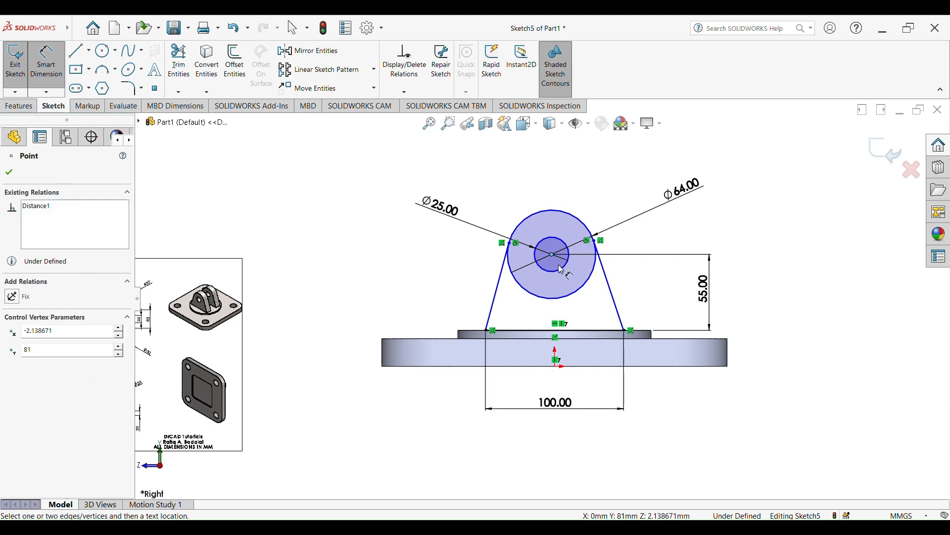
click(557, 368)
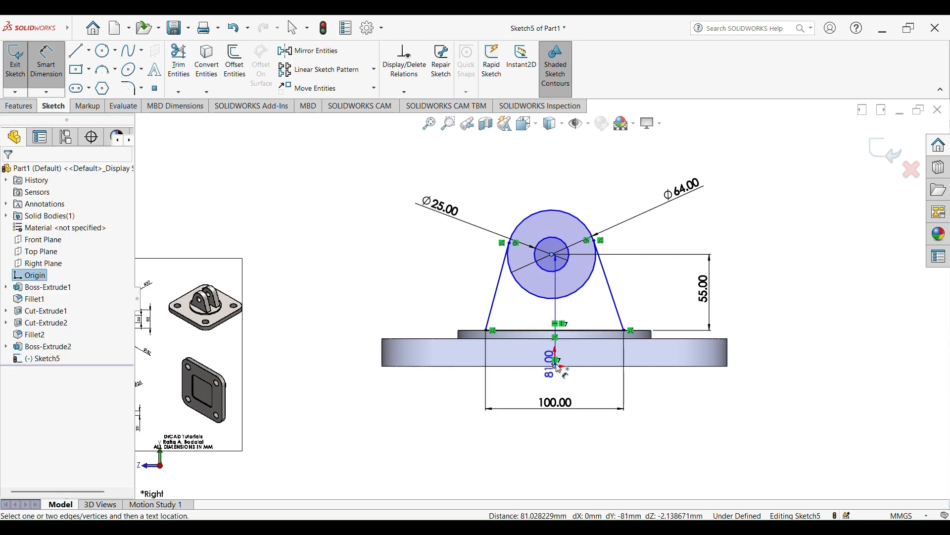
key(Escape)
click(553, 255)
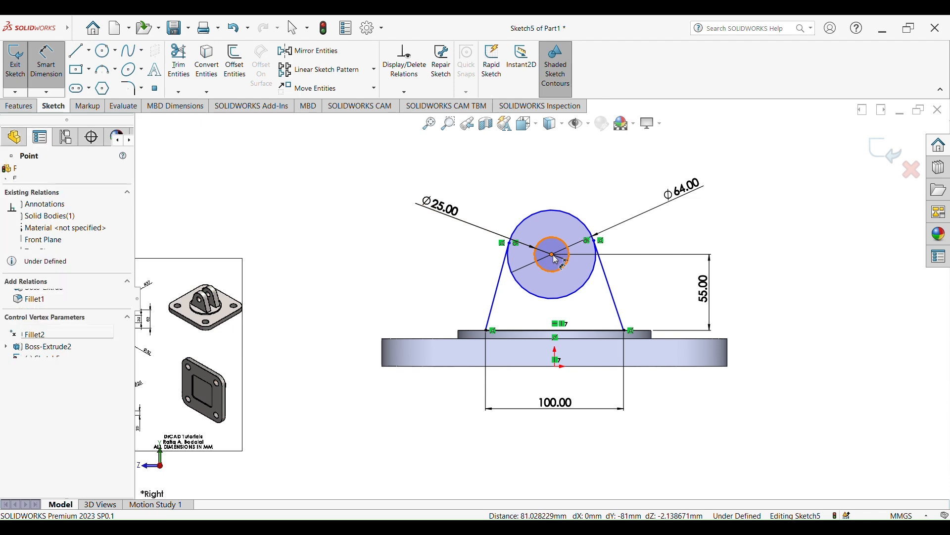
click(557, 366)
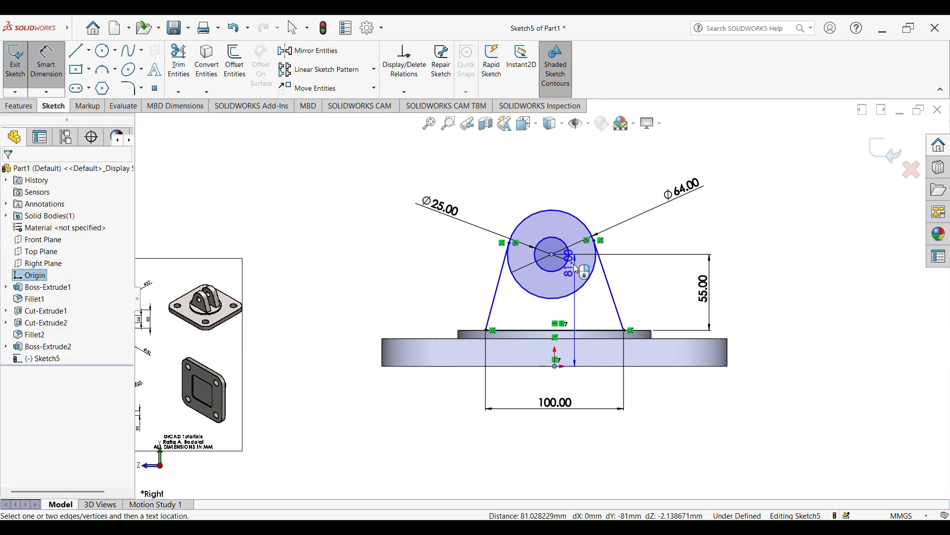
key(Escape)
key(Escape)
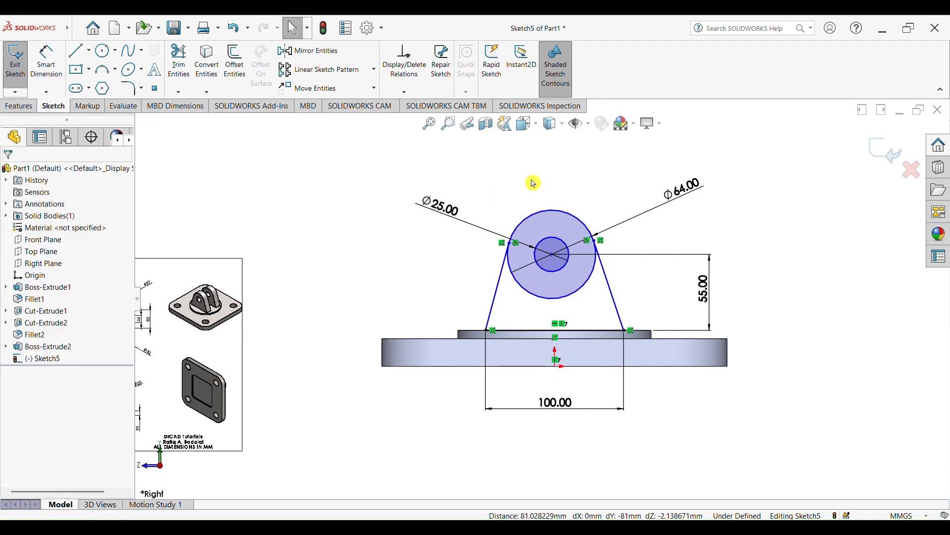
Step: Add a Vertical relation between the circles' centre and the origin
click(554, 257)
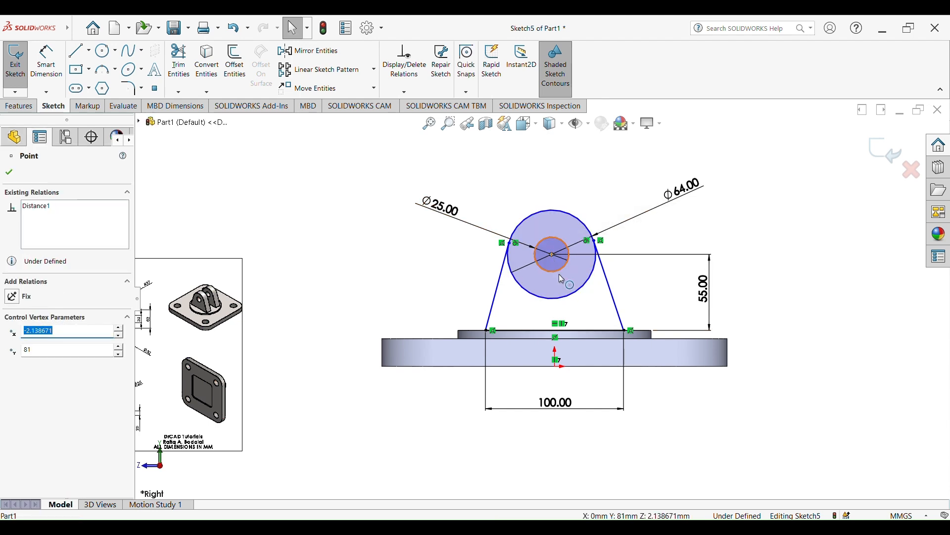
ctrl+click(557, 369)
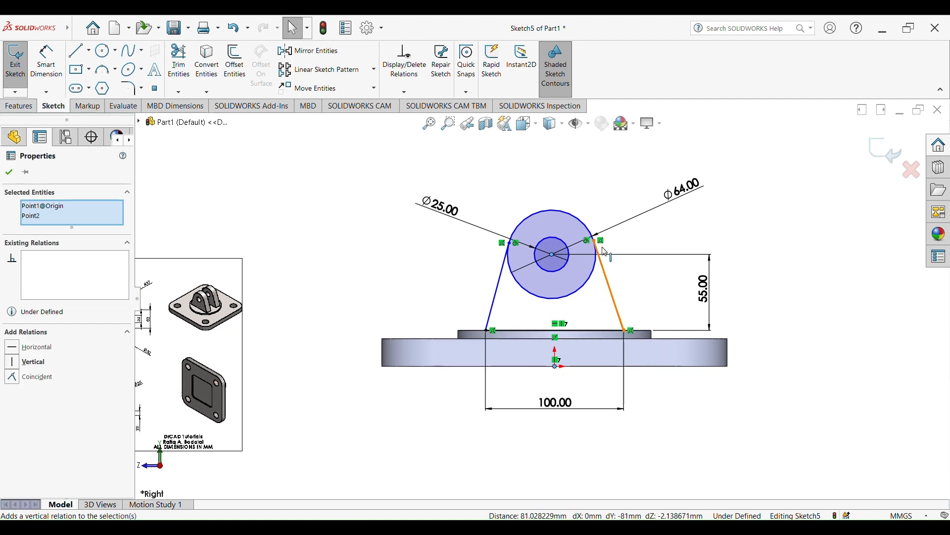
click(12, 363)
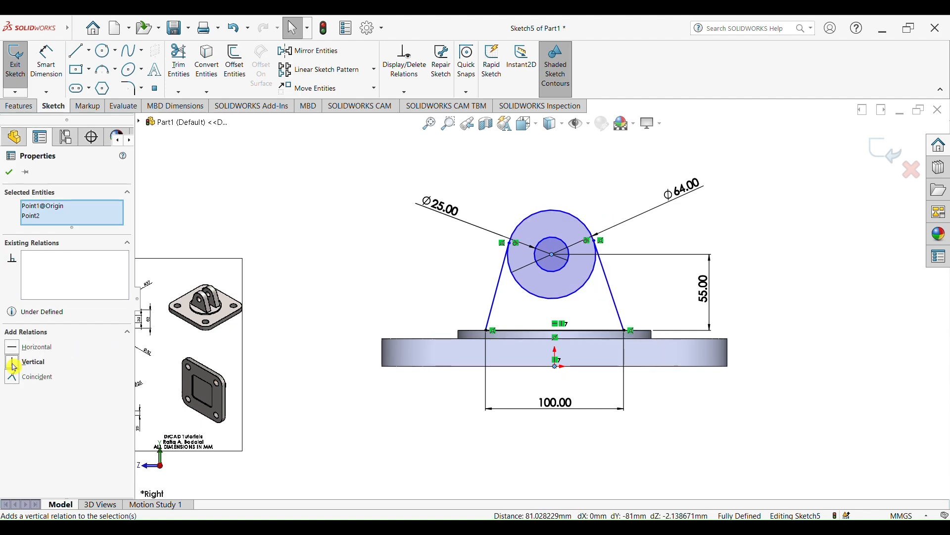
Step: Trim away the lower arc of the 64 mm circle between the two tangent lines
scroll(450, 218, up, 2)
scroll(588, 241, up, 2)
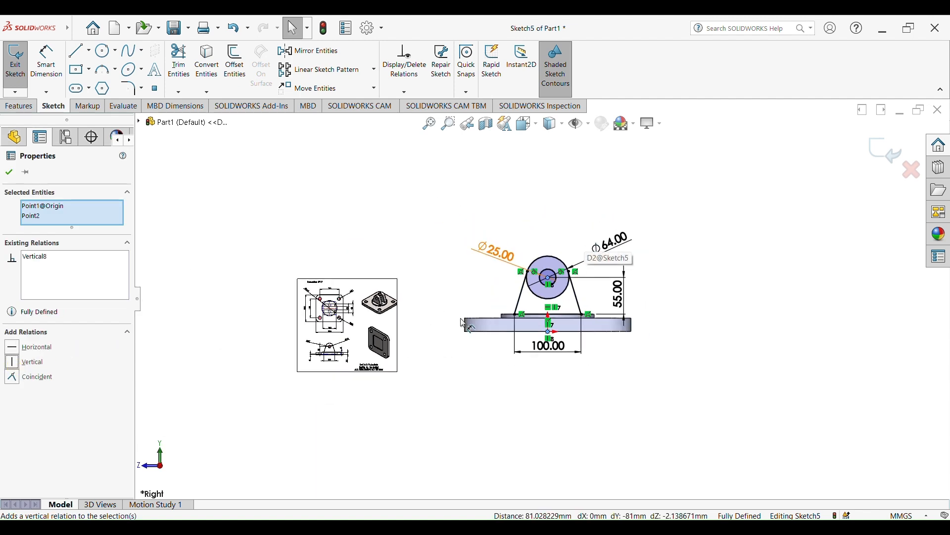
click(196, 63)
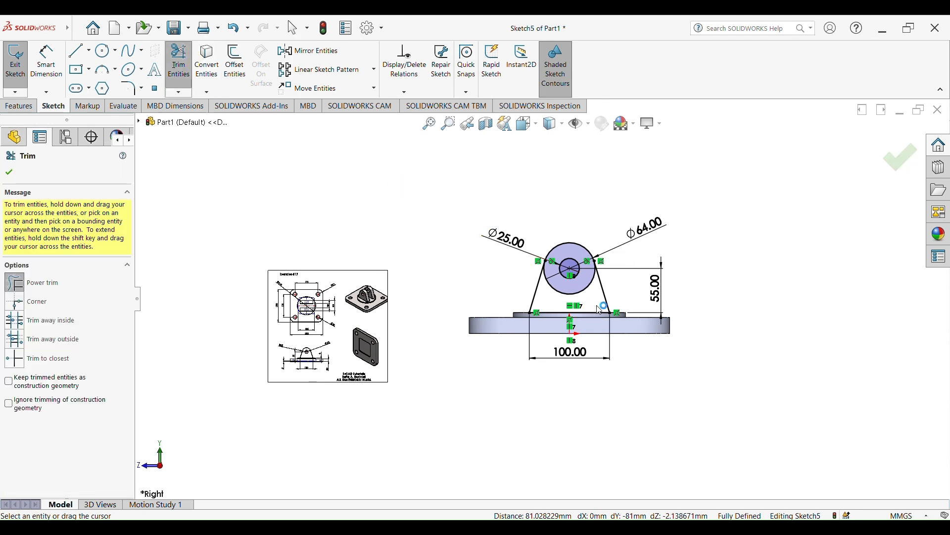
drag(598, 297, 590, 282)
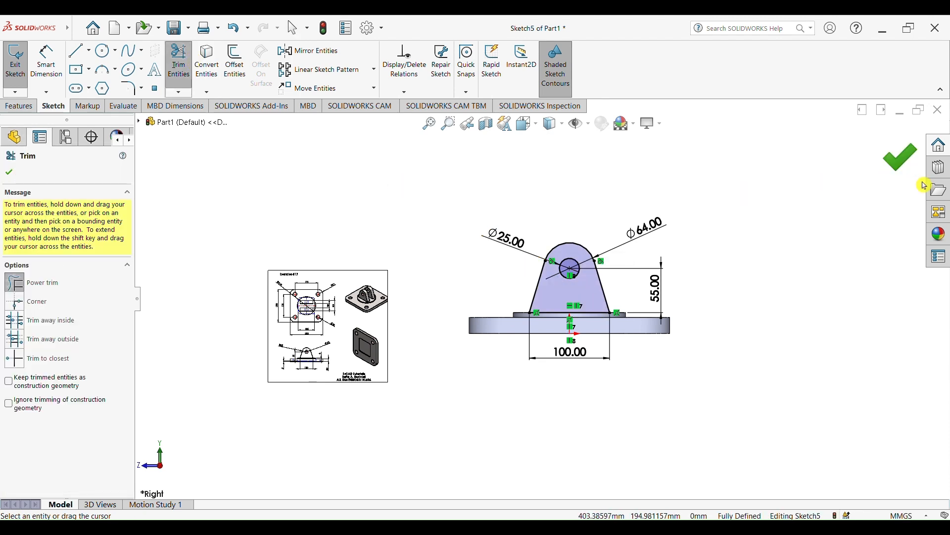
click(901, 161)
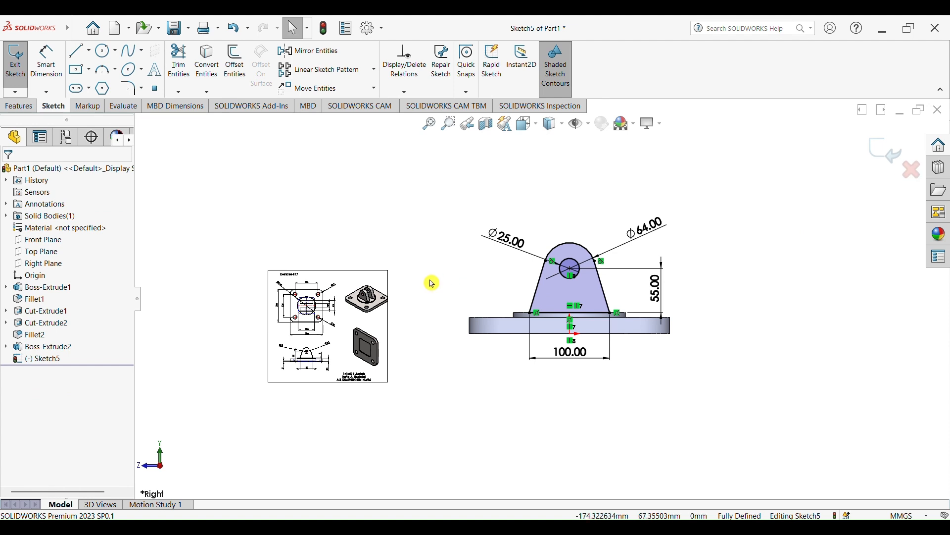
Step: Look up the overall lug width in the drawing and extrude the profile as a boss, Mid Plane, 82 mm
scroll(345, 301, down, 5)
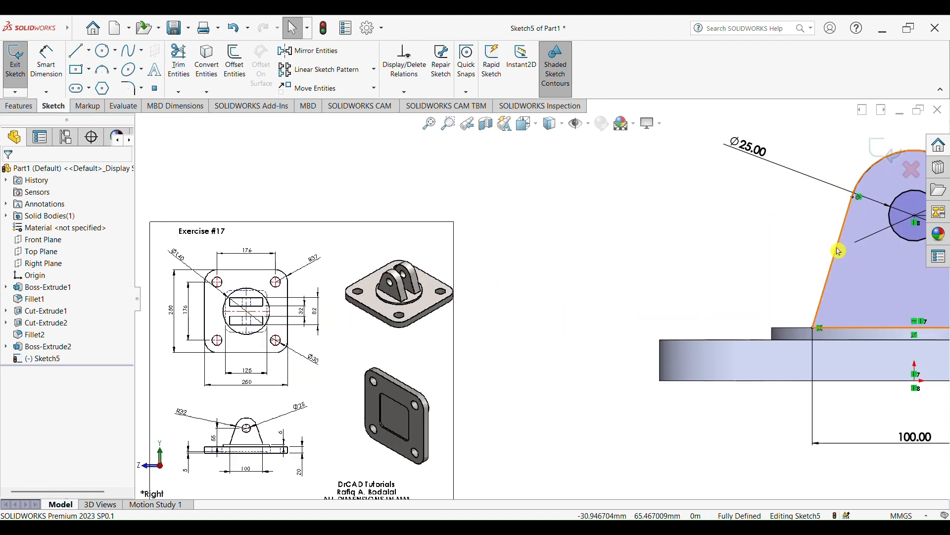
scroll(482, 289, up, 3)
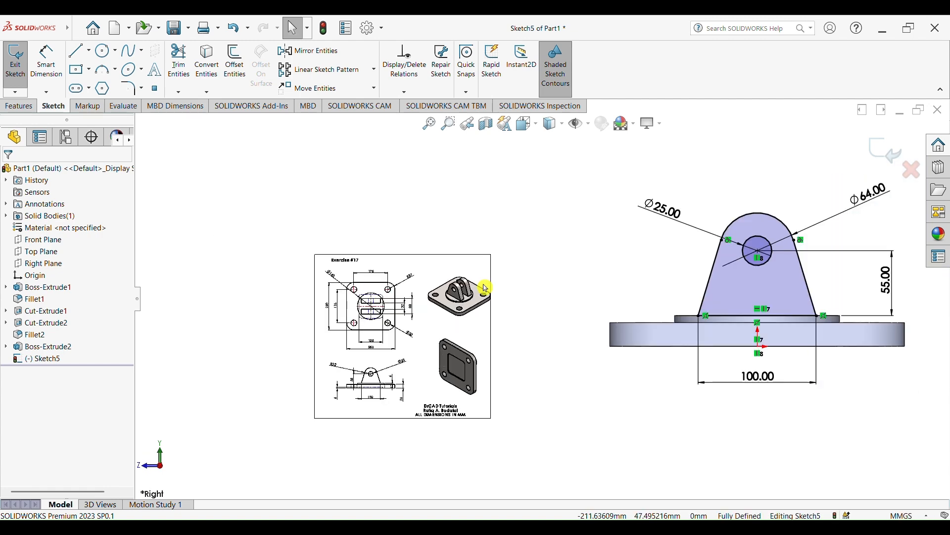
click(17, 107)
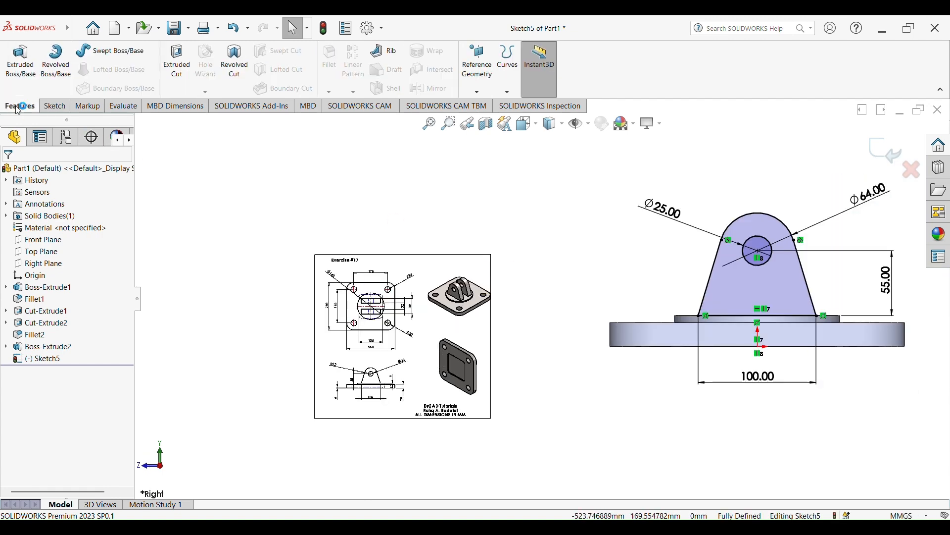
click(20, 62)
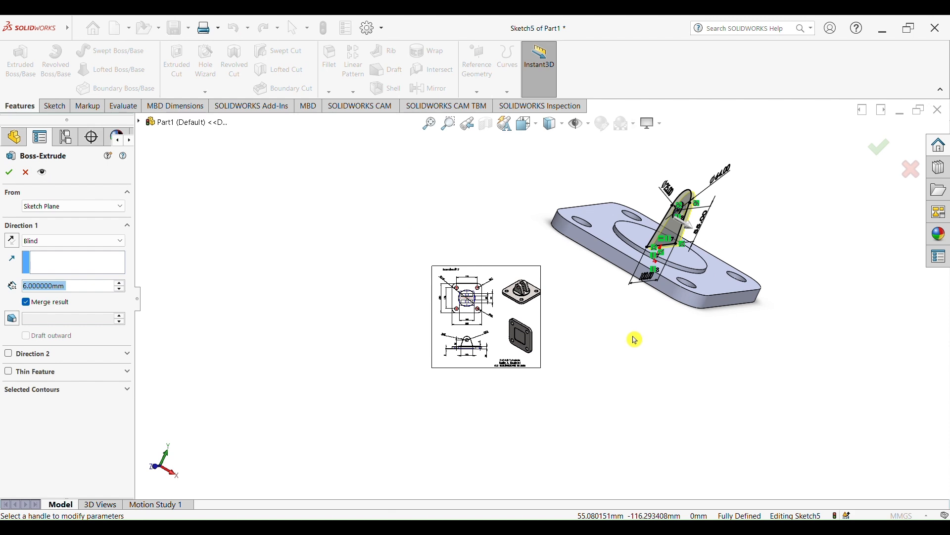
click(72, 246)
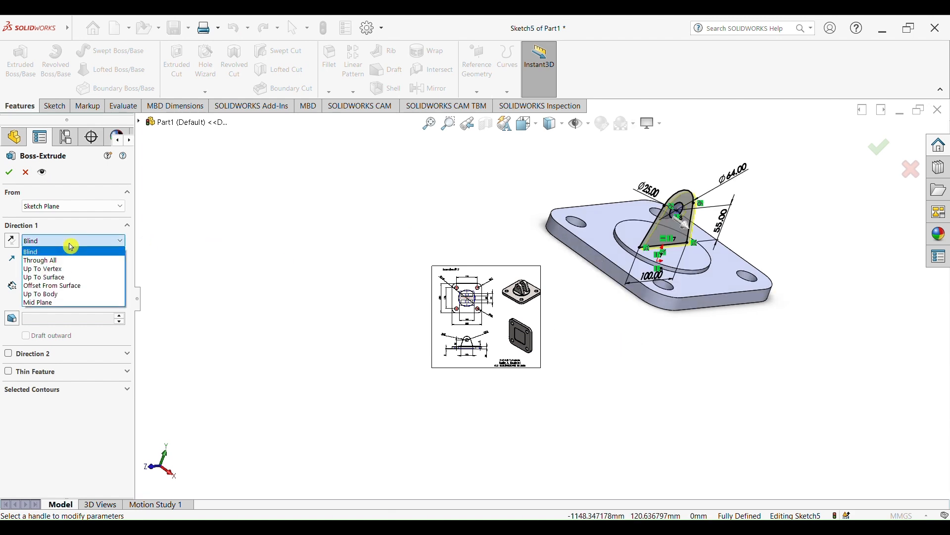
click(84, 303)
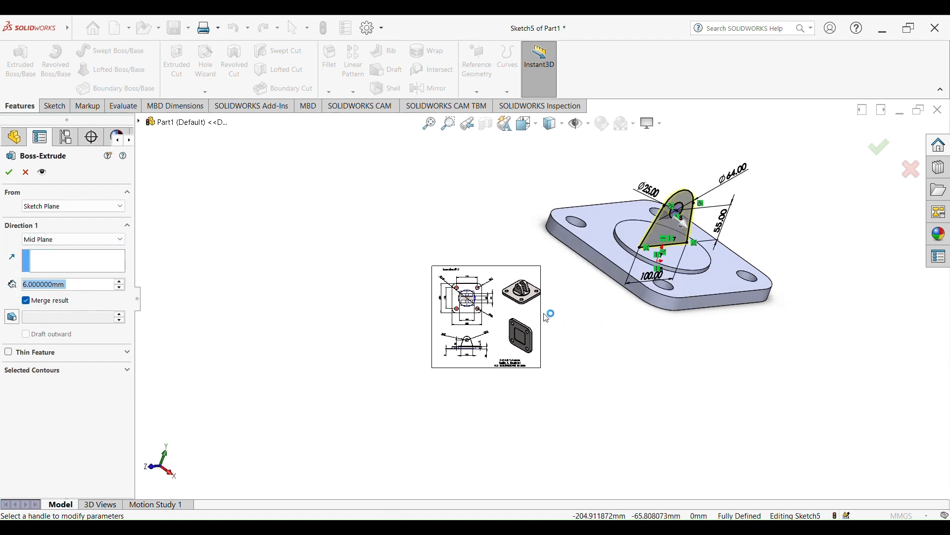
scroll(522, 311, down, 6)
scroll(545, 307, down, 2)
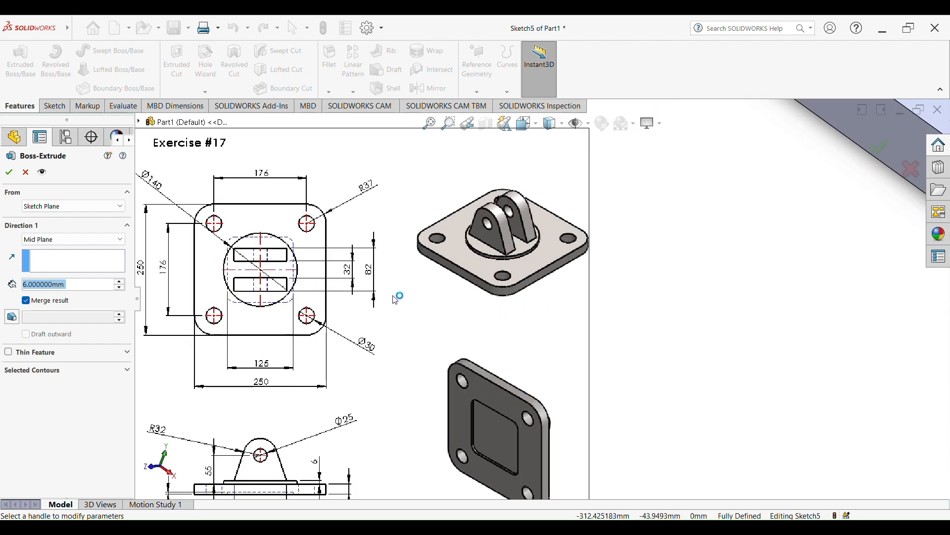
scroll(347, 287, down, 1)
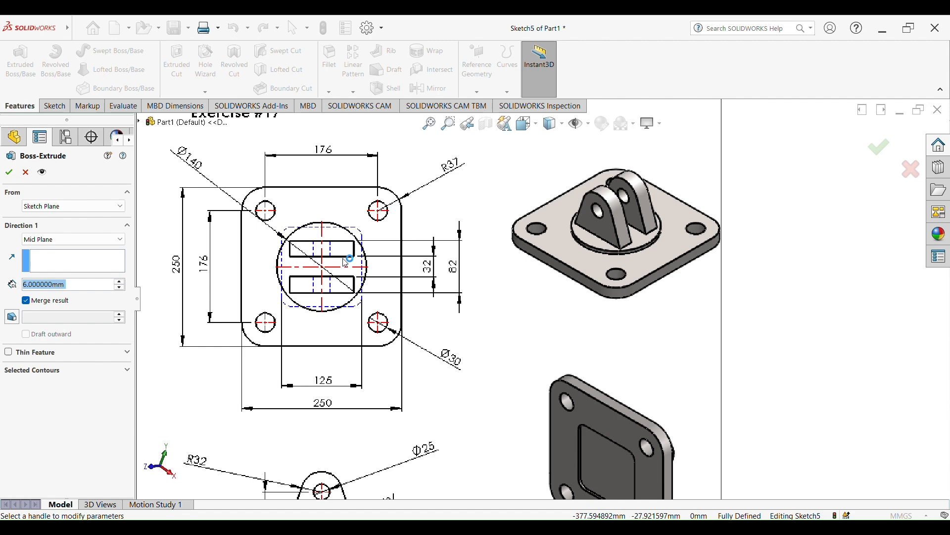
scroll(745, 268, up, 5)
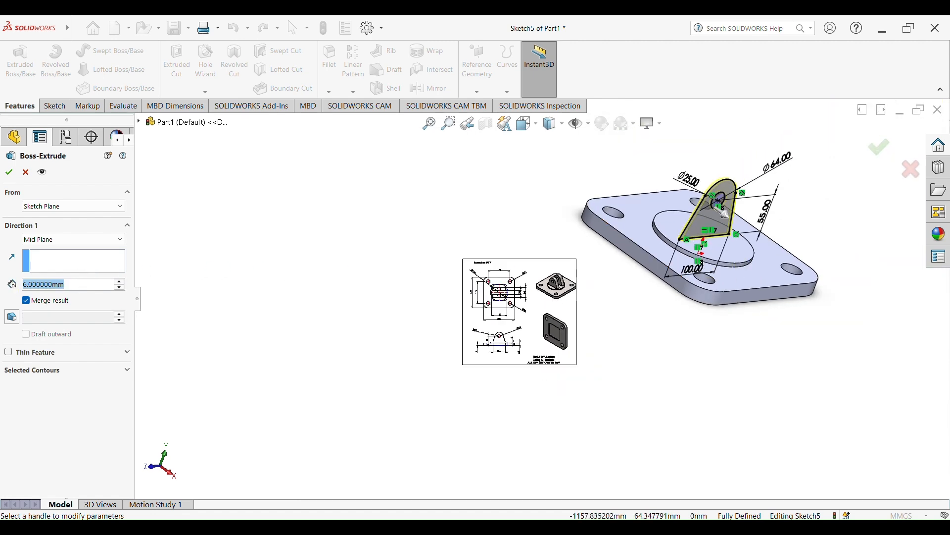
text(82)
key(Return)
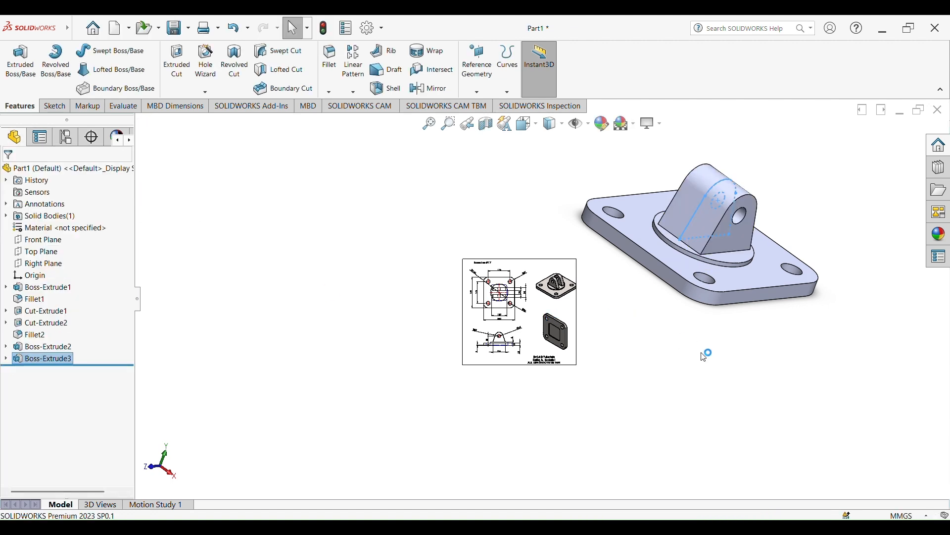
Step: Check the lug gap in the drawing, start a sketch on the Right Plane and convert the outline of the lug block's side face into it
mouse_move(718, 369)
middle_down()
mouse_move(626, 316)
mouse_move(615, 325)
middle_up()
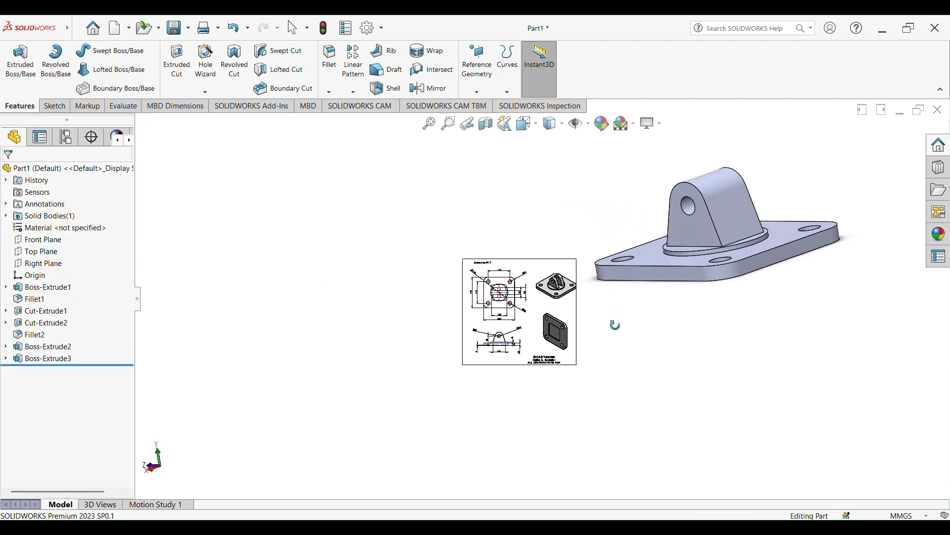
scroll(568, 294, down, 3)
scroll(569, 299, down, 5)
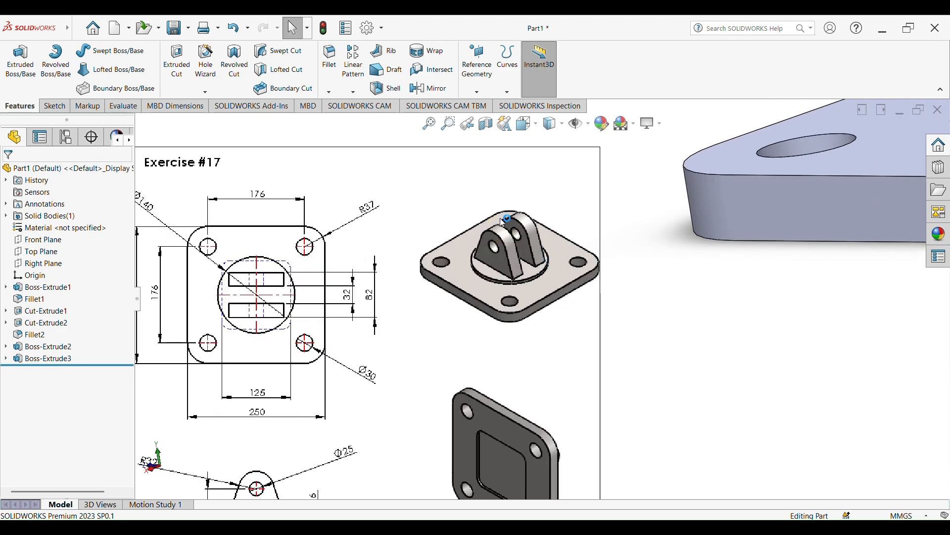
scroll(712, 260, up, 7)
middle_drag(743, 309, 774, 315)
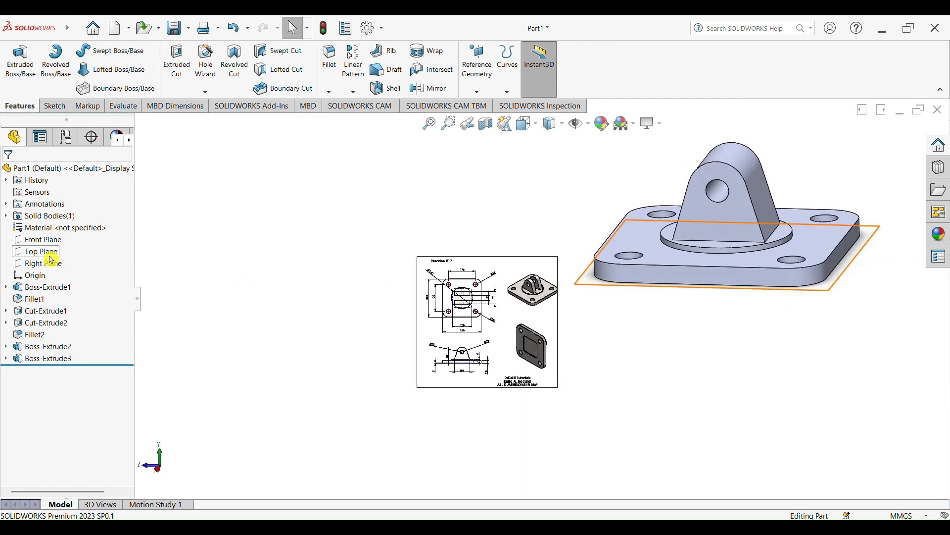
click(49, 263)
click(61, 247)
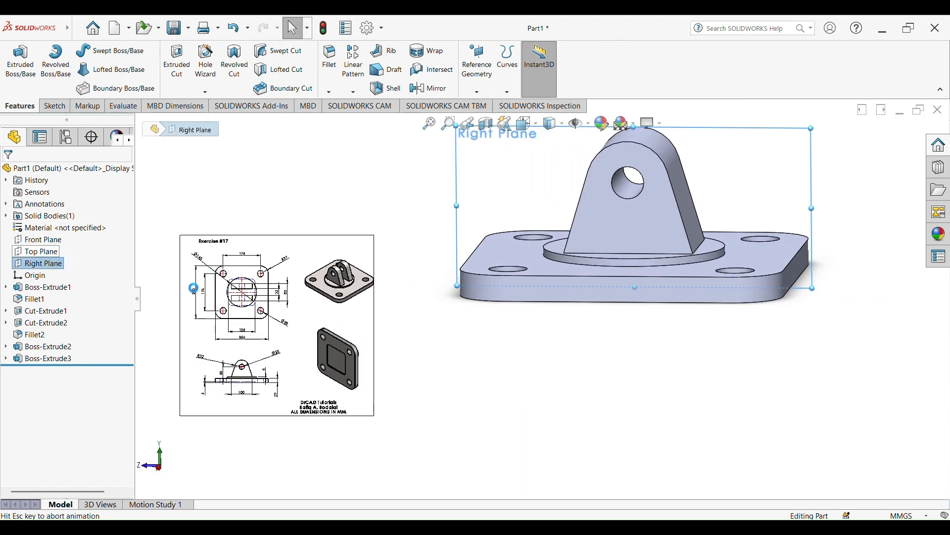
click(569, 258)
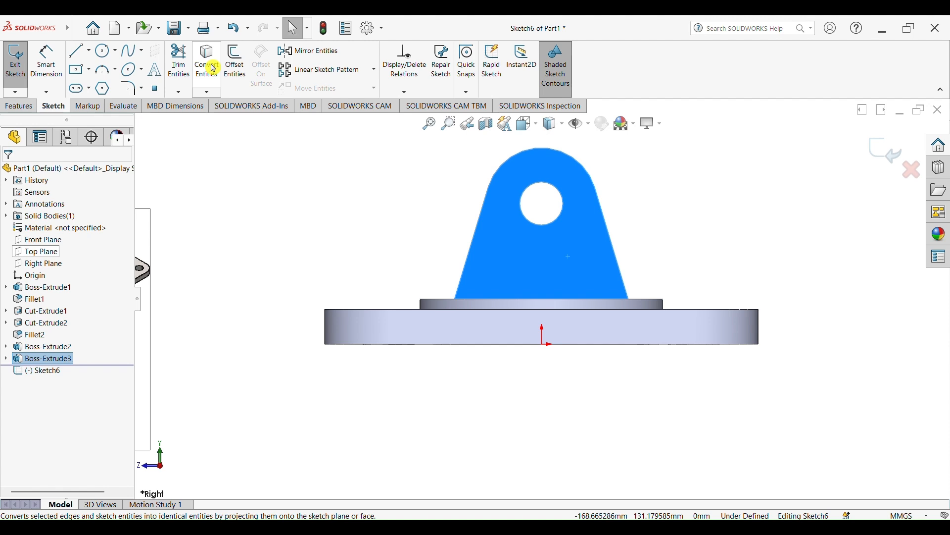
click(213, 69)
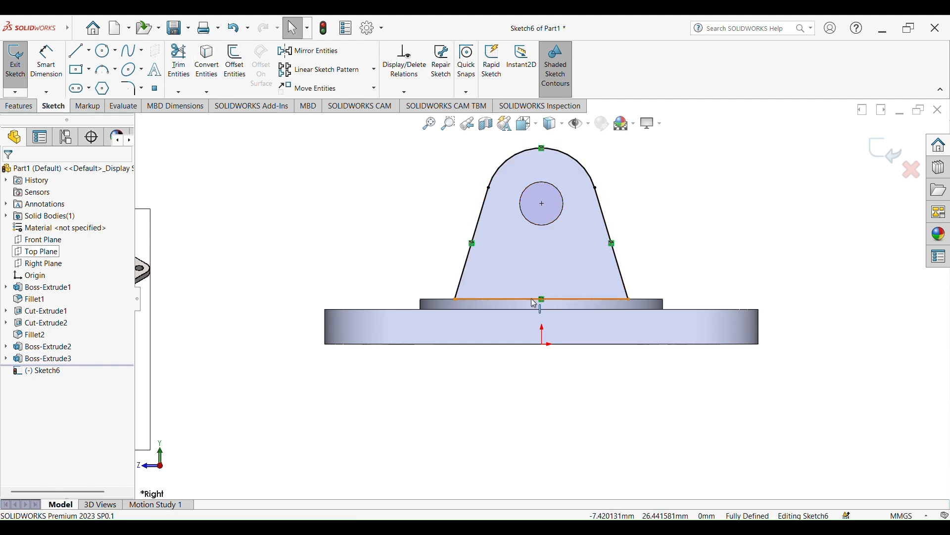
Step: Look up the lug gap in the drawing and cut-extrude the converted profile through the lug block's middle, Mid Plane, 32 mm
scroll(509, 191, up, 2)
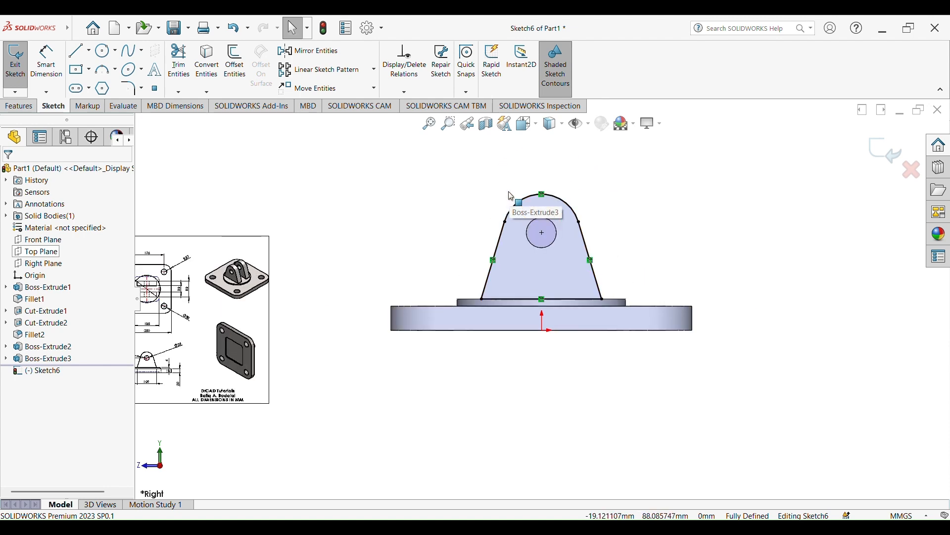
click(20, 106)
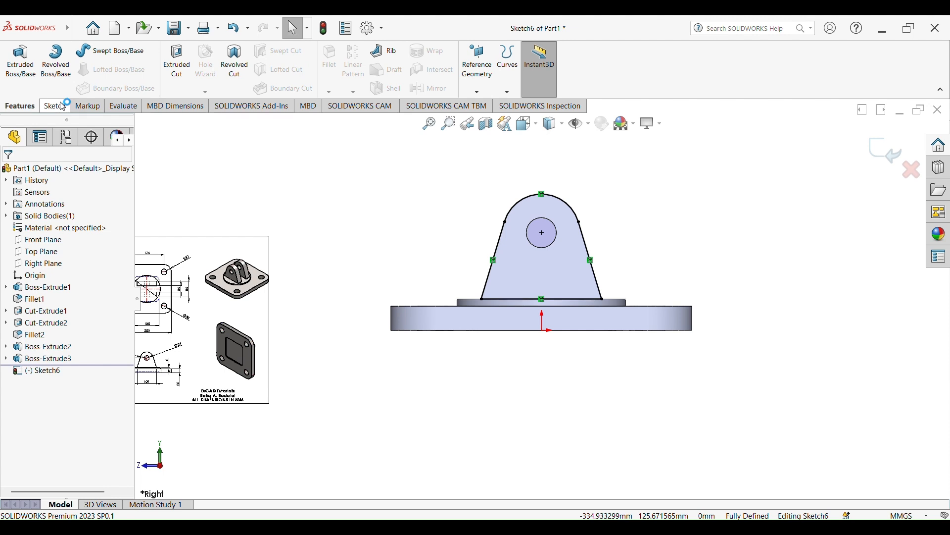
click(179, 66)
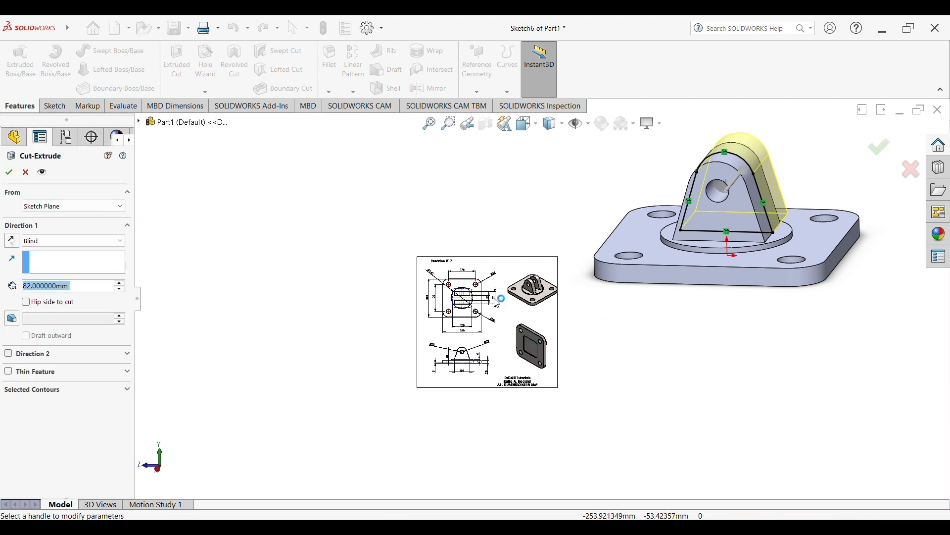
click(108, 240)
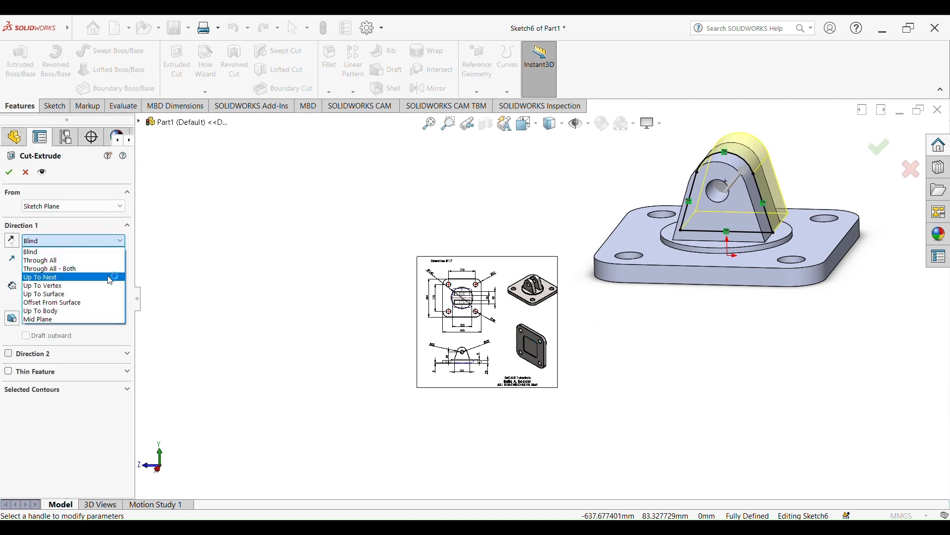
click(99, 319)
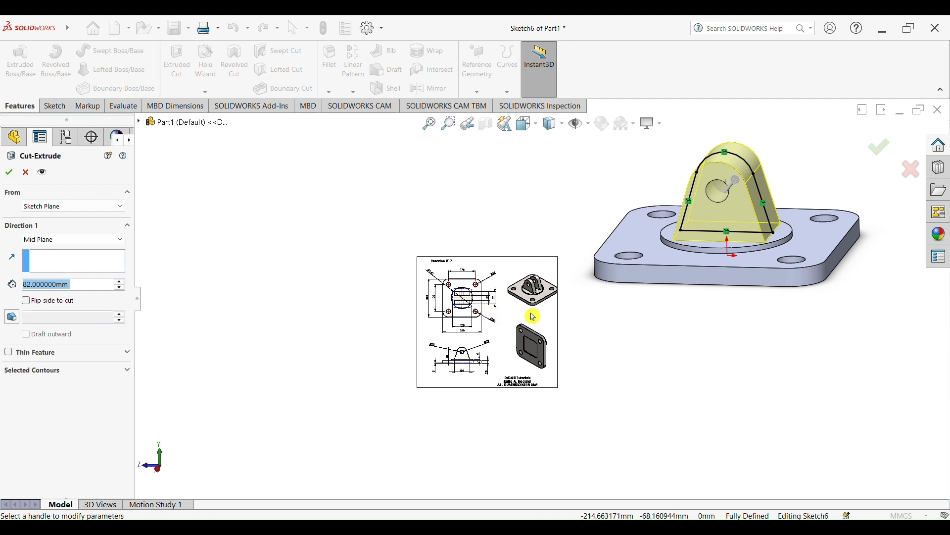
scroll(535, 315, down, 3)
scroll(389, 283, down, 3)
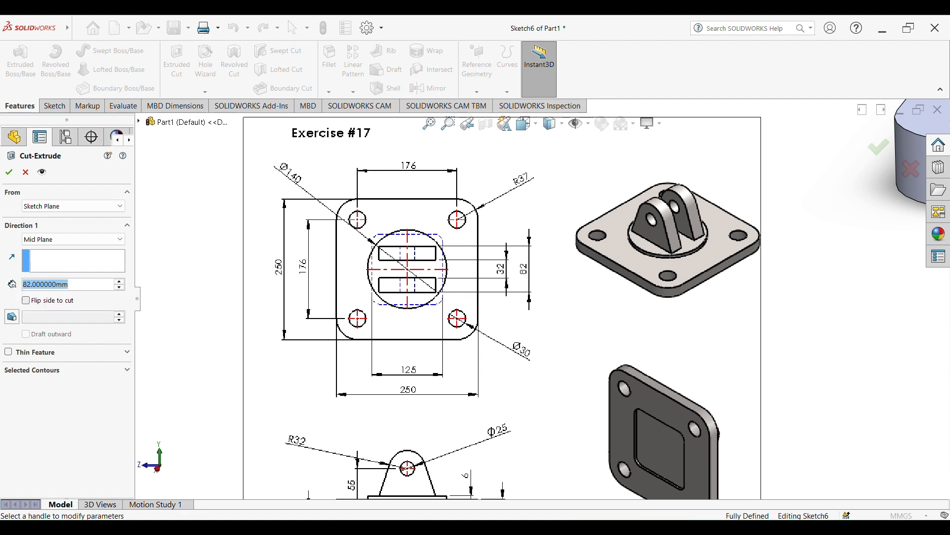
text(32)
right_click(54, 285)
mouse_move(55, 301)
click(10, 174)
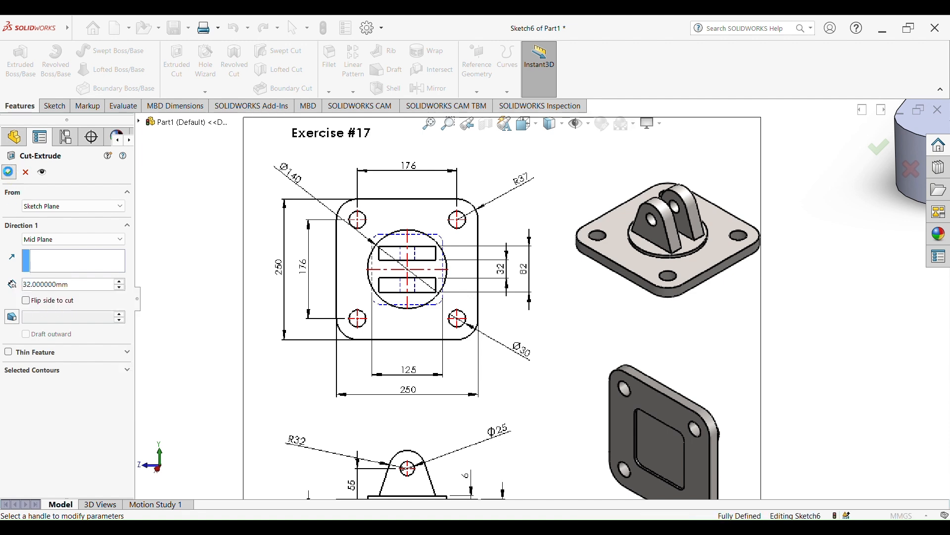
scroll(842, 300, up, 10)
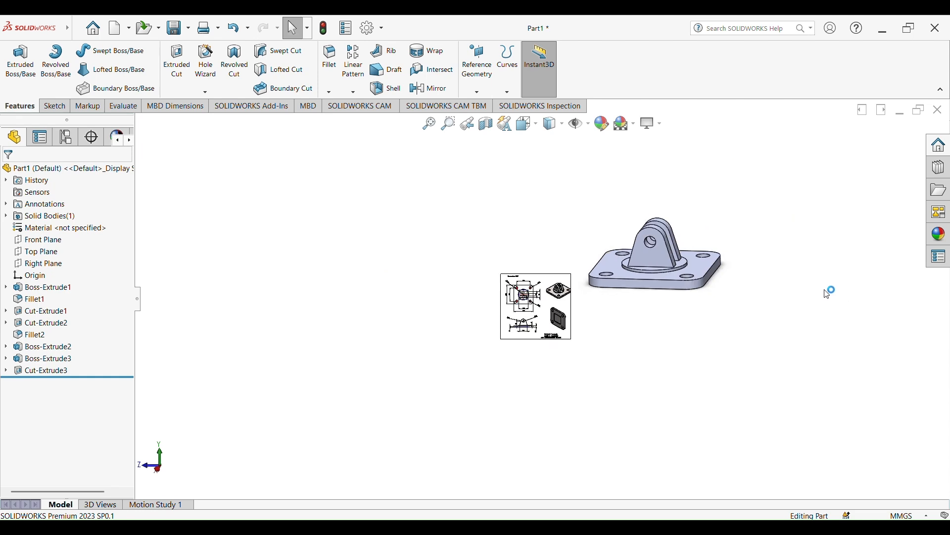
Step: Delete the reference drawing picture beside the model and dismiss the save reminder
middle_drag(732, 331, 673, 379)
scroll(678, 283, down, 1)
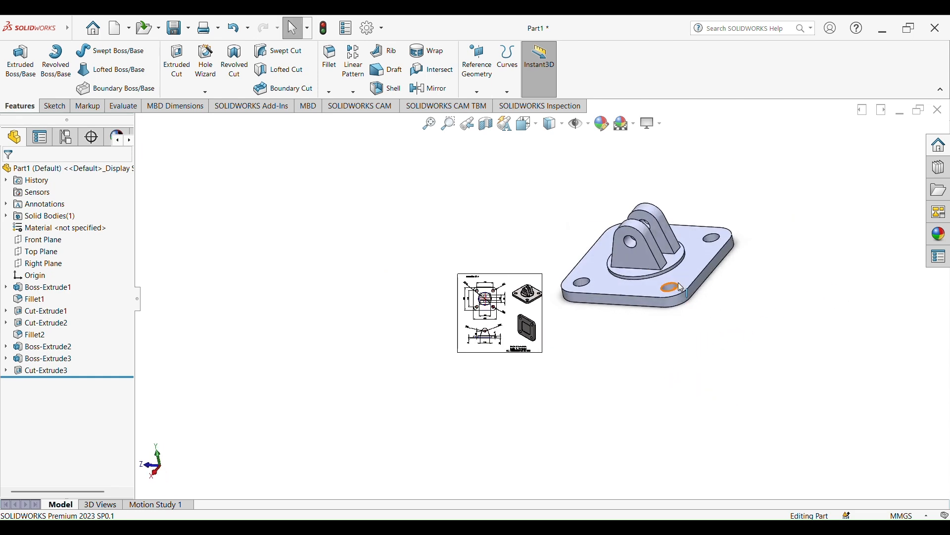
scroll(683, 287, down, 3)
mouse_move(615, 350)
middle_down()
mouse_move(664, 354)
mouse_move(643, 342)
mouse_move(586, 351)
mouse_move(609, 372)
middle_up()
click(416, 311)
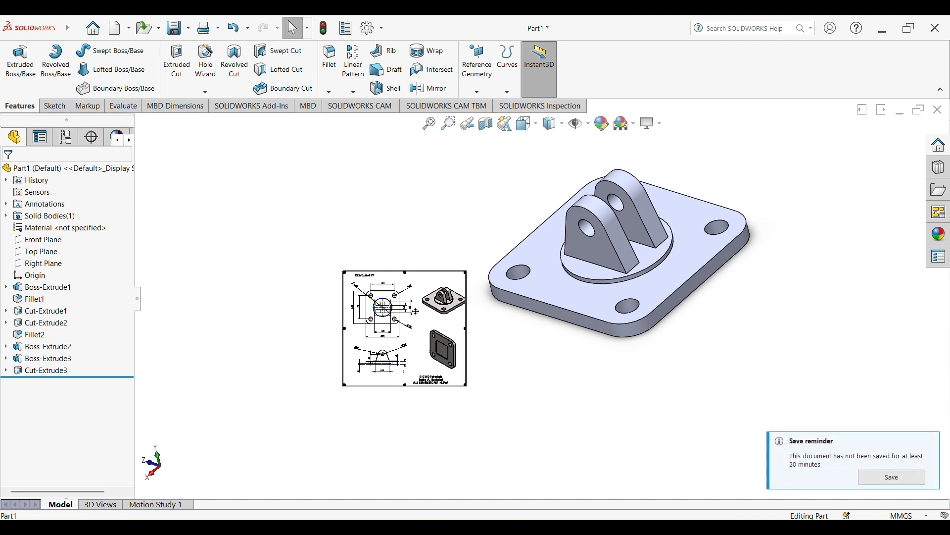
key(Delete)
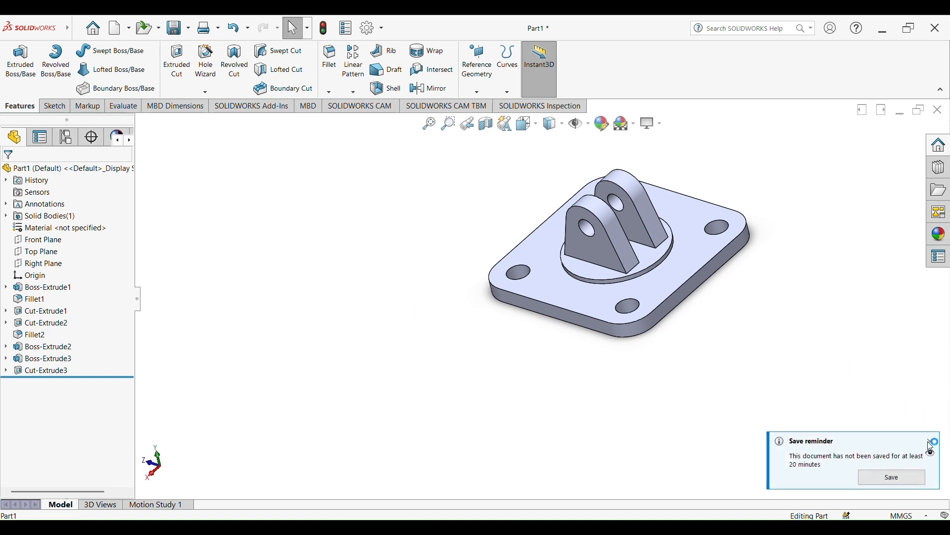
click(929, 441)
Step: Switch the model view to perspective display
scroll(587, 299, up, 3)
scroll(586, 299, down, 4)
scroll(661, 154, up, 4)
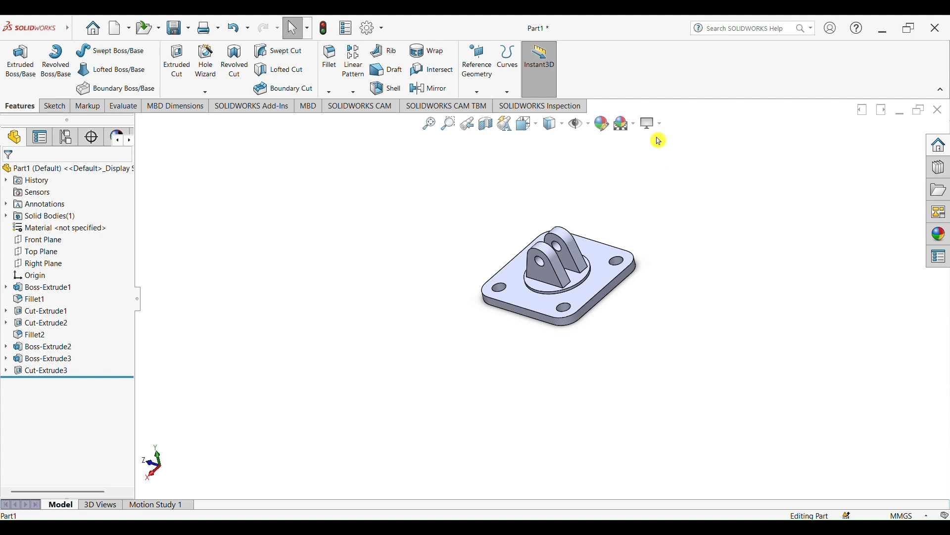
click(658, 123)
click(672, 166)
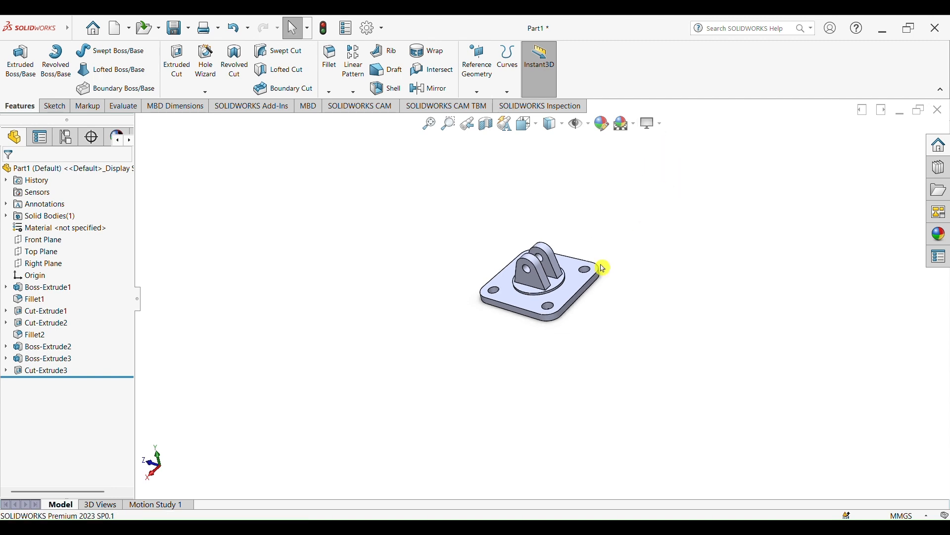
Step: Apply the brushed steel appearance from the Metal > Steel library to the whole part
scroll(604, 265, down, 3)
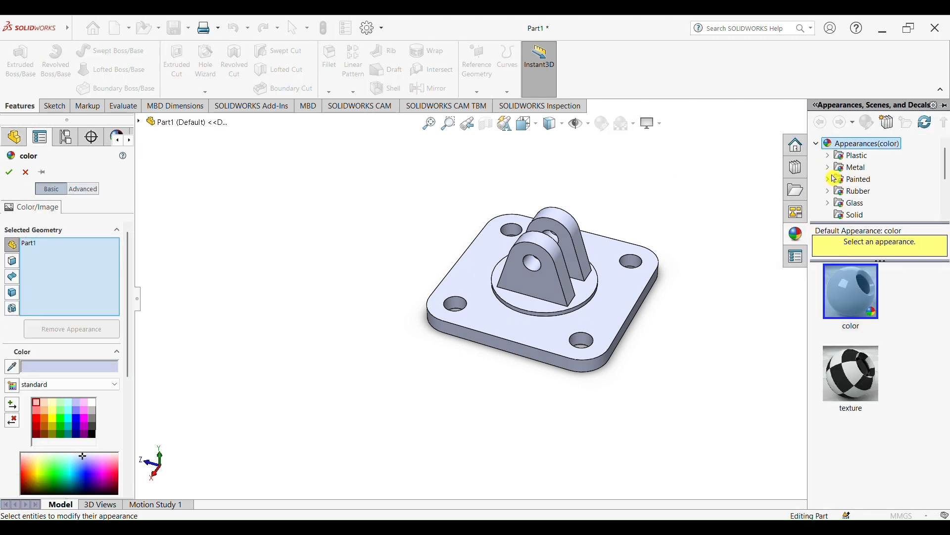
click(827, 168)
click(862, 156)
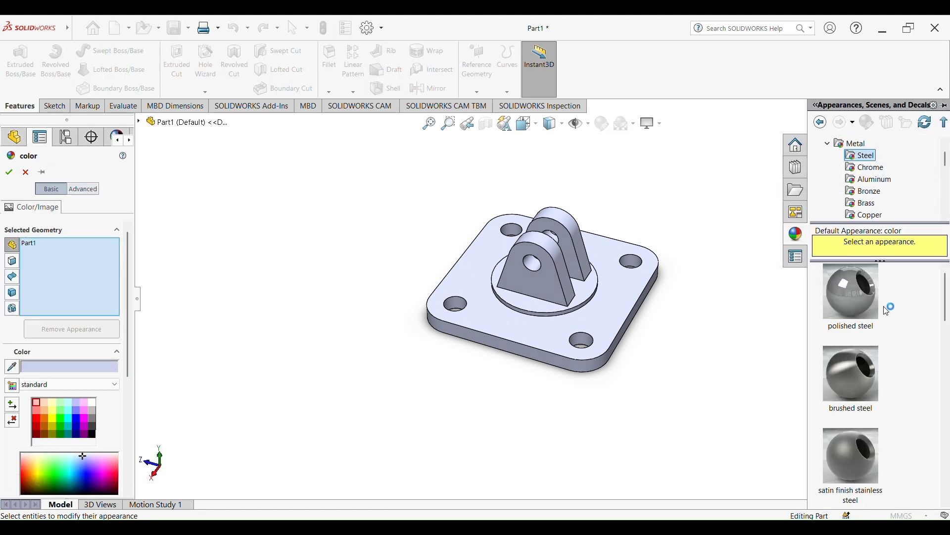
mouse_move(865, 385)
mouse_down()
mouse_move(735, 307)
mouse_move(721, 259)
mouse_move(733, 257)
mouse_up()
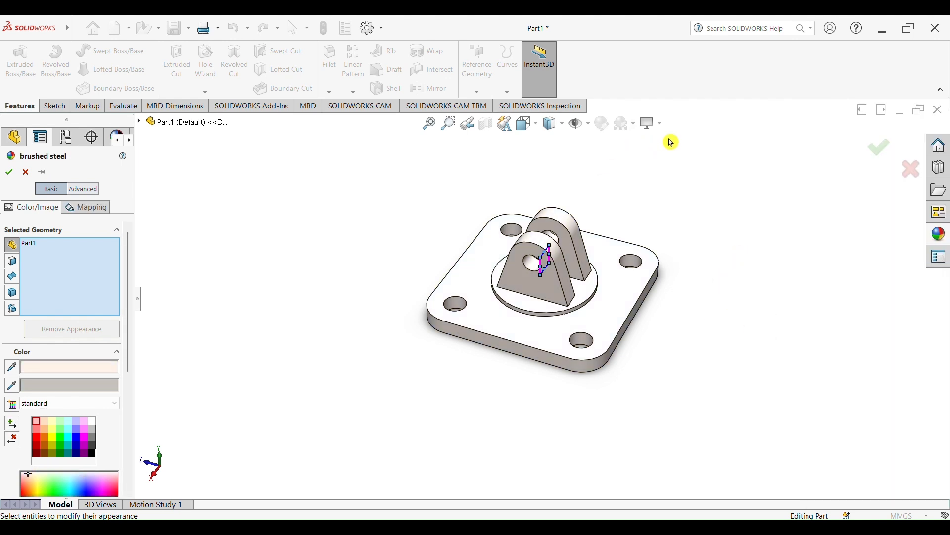
click(884, 149)
middle_drag(690, 365, 659, 354)
scroll(597, 251, down, 1)
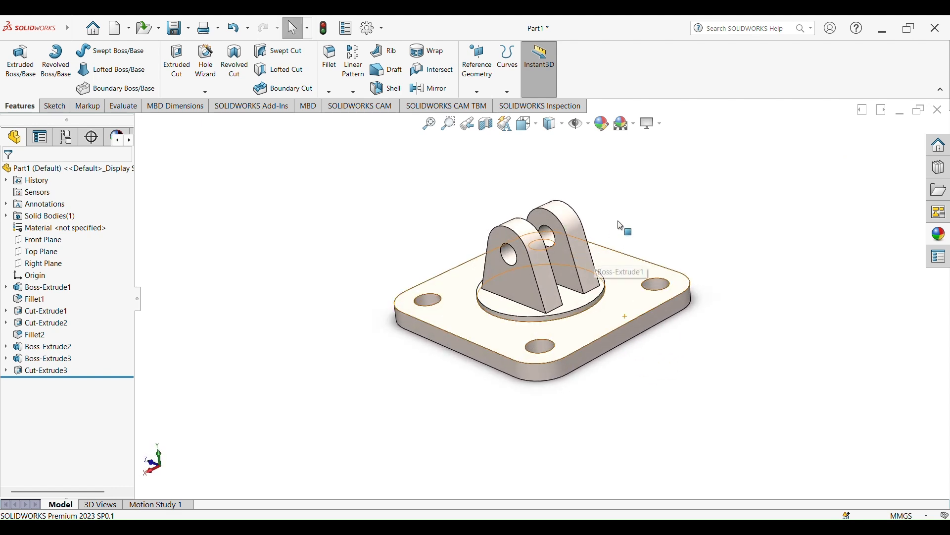
scroll(629, 223, down, 1)
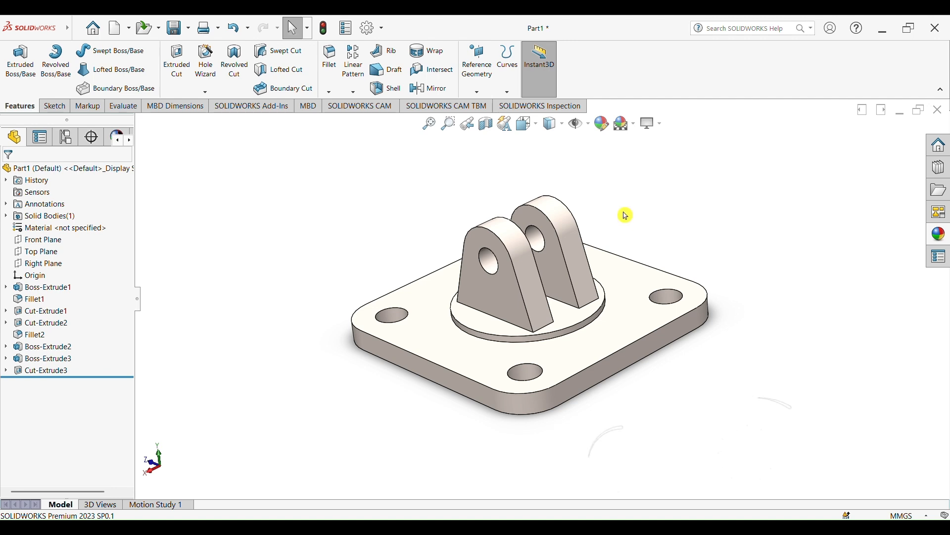
middle_drag(623, 211, 638, 218)
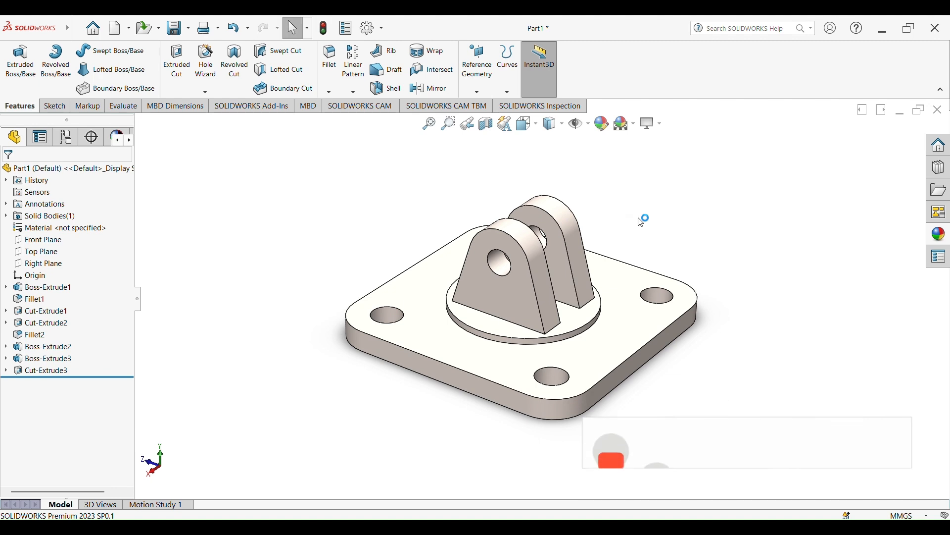